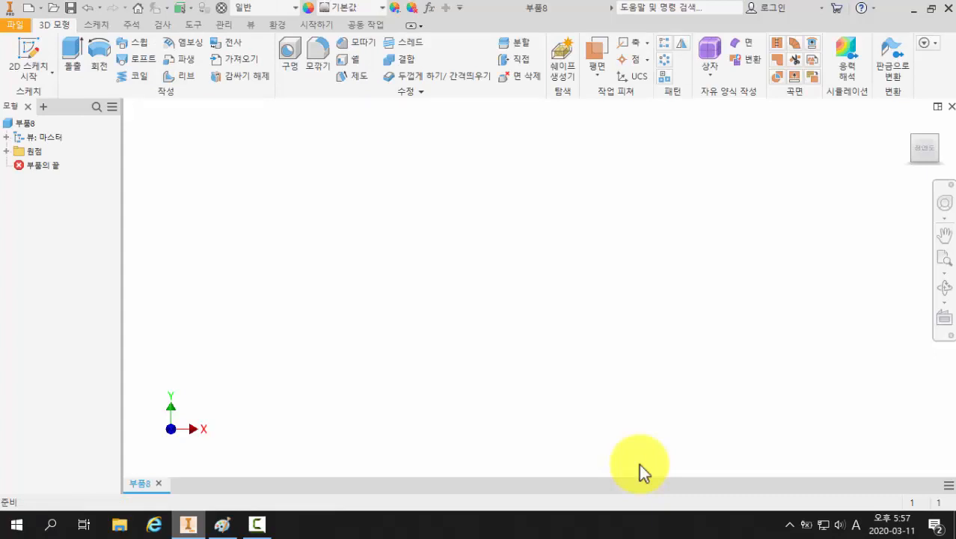
Start a 2D sketch on the XY plane and check shaft part 4 in the reference drawing in Paint
left_click(34, 55)
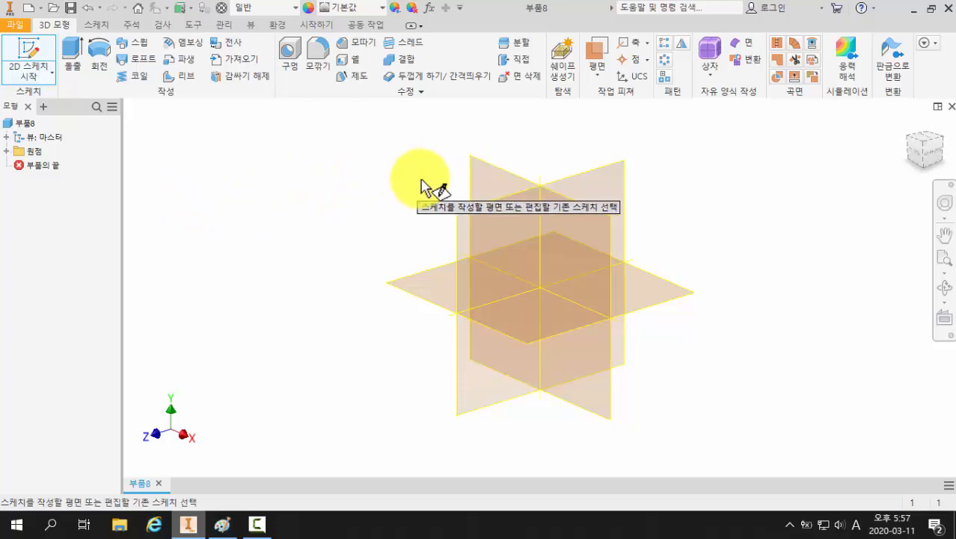
left_click(483, 177)
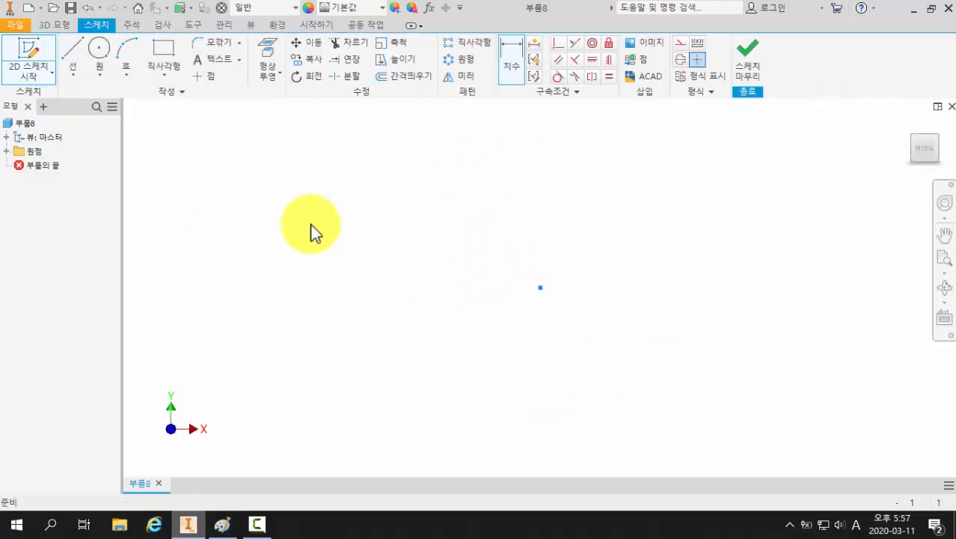
left_click(222, 524)
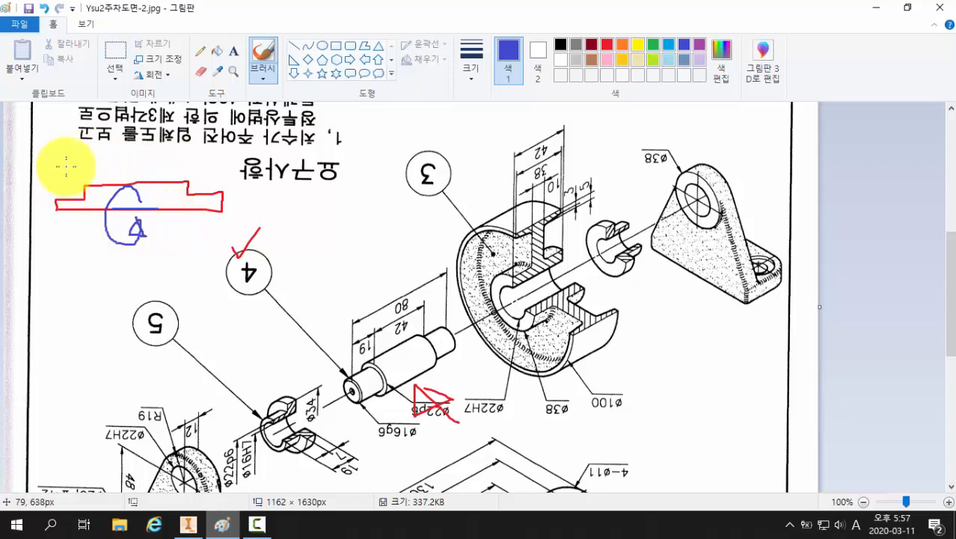
left_click(189, 523)
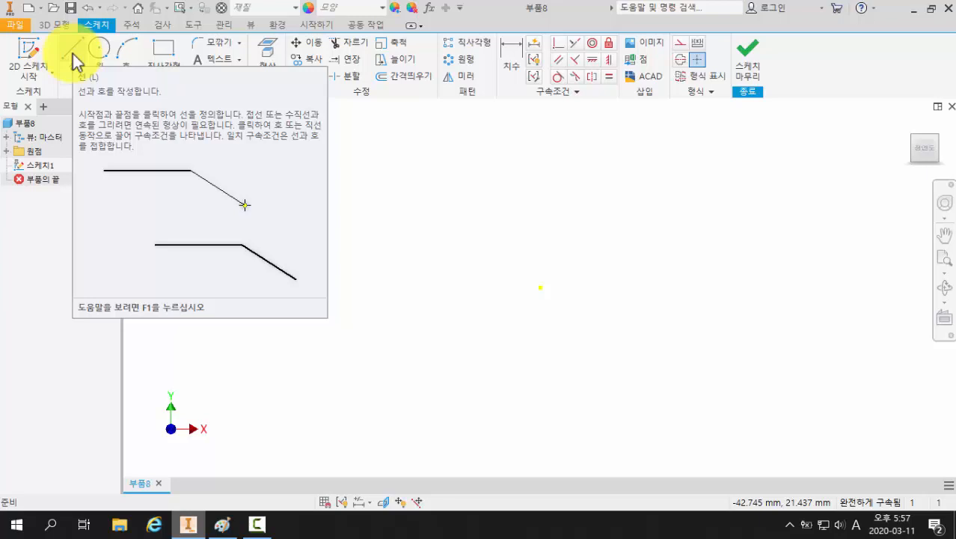
Sketch a closed stepped shaft half-profile from the origin, about 43 mm long, with heights of about 4, 7.9 and 6.5 mm from right to left
left_click(72, 49)
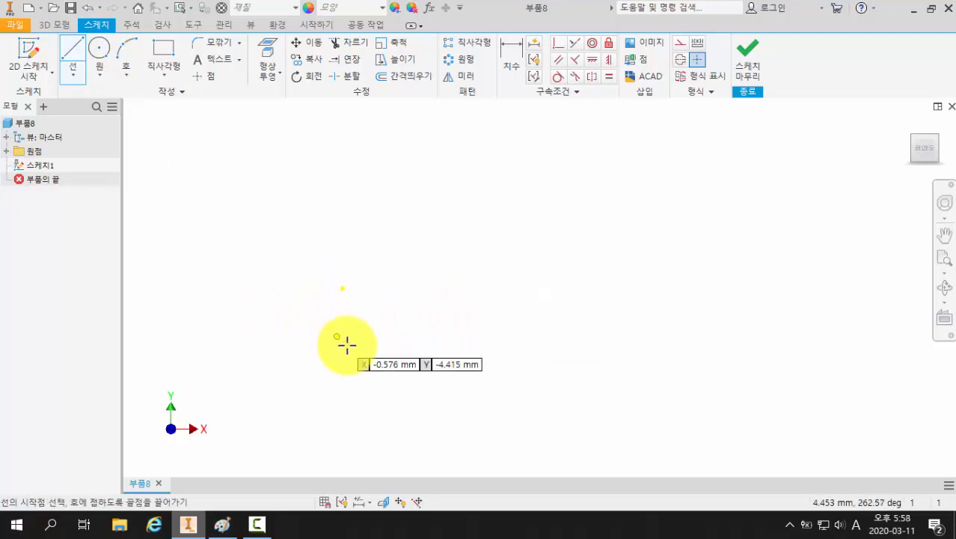
left_click(343, 288)
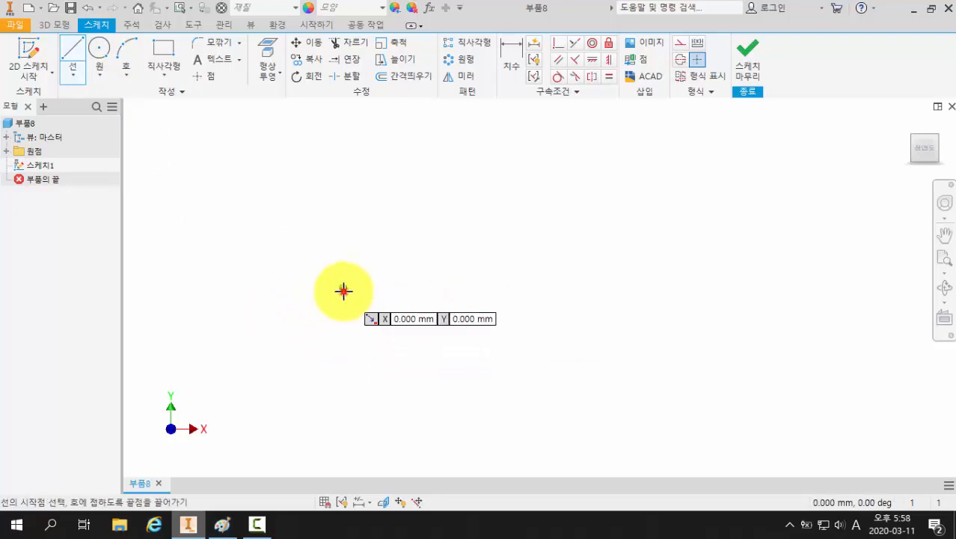
left_click(813, 287)
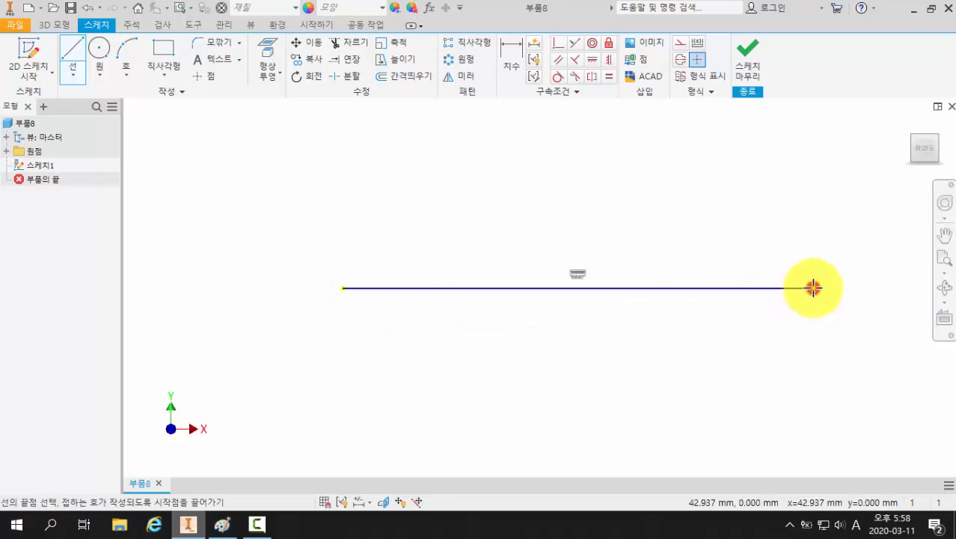
left_click(813, 244)
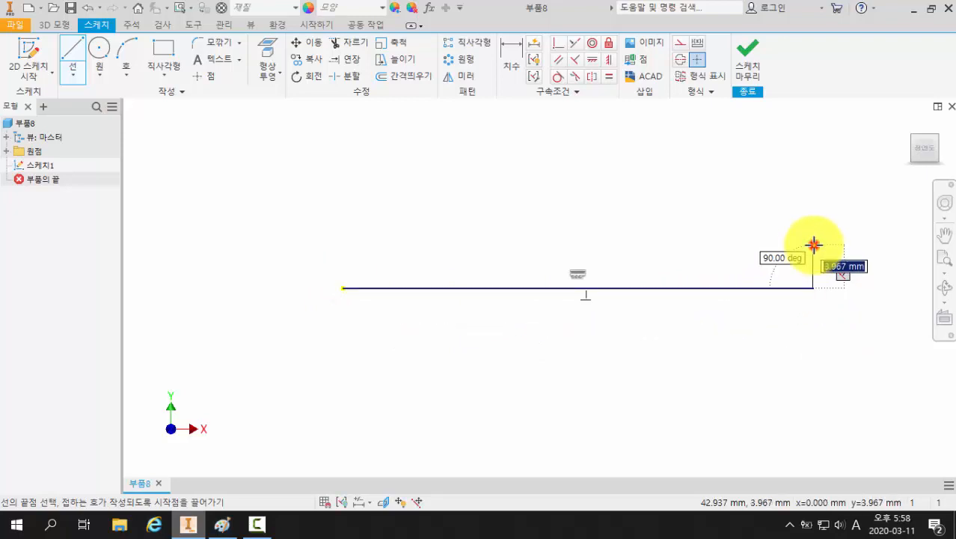
left_click(704, 244)
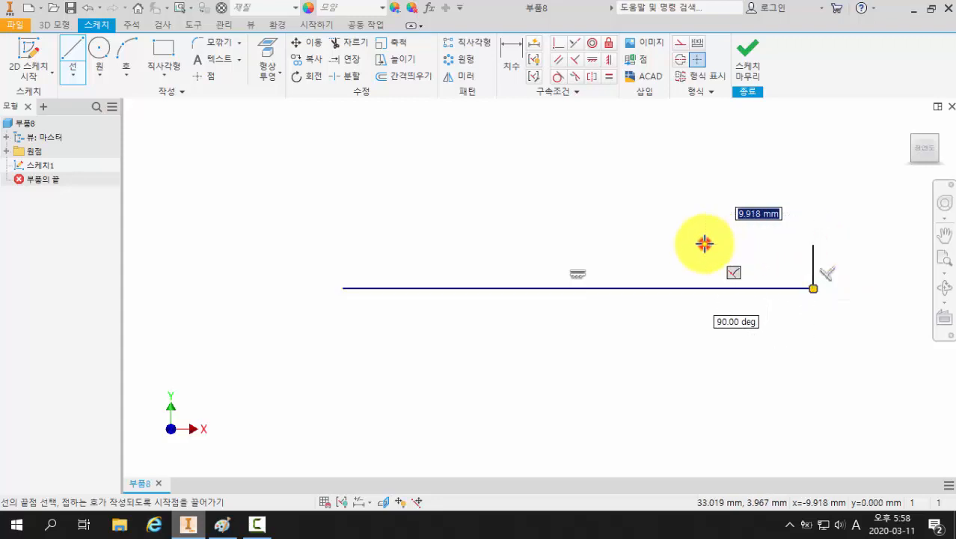
left_click(703, 200)
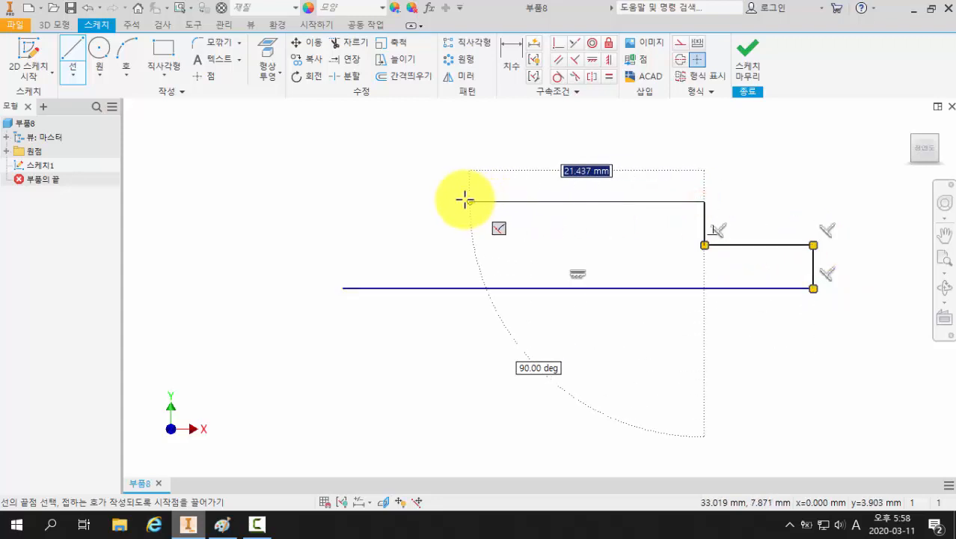
left_click(445, 201)
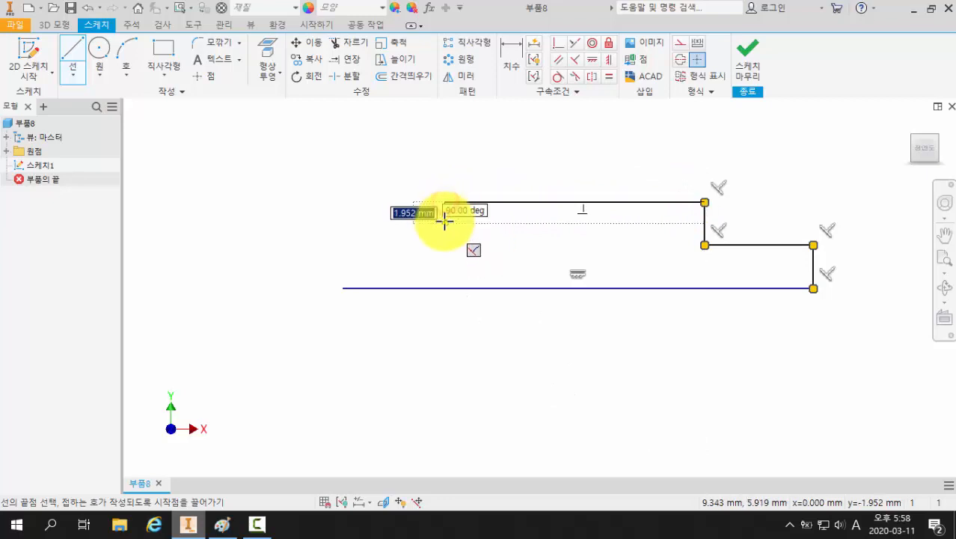
left_click(445, 216)
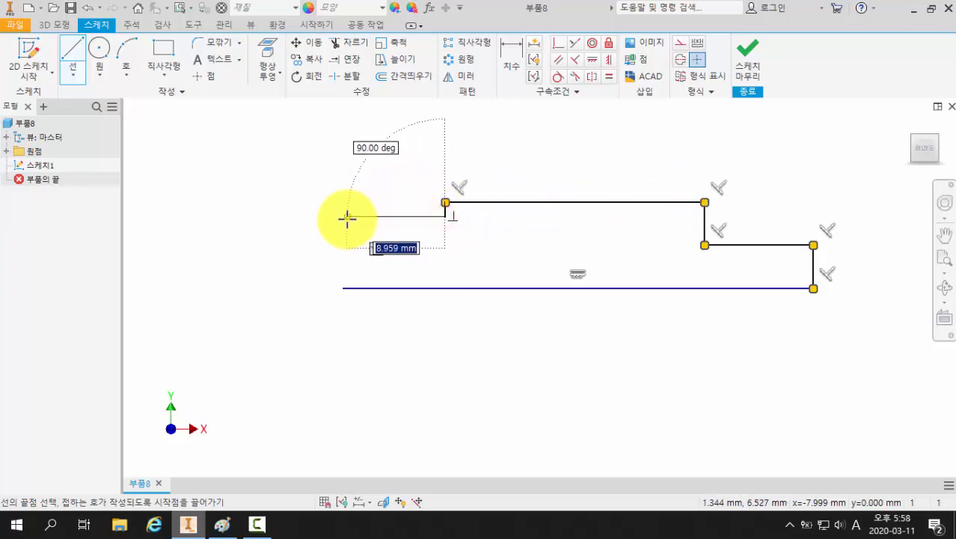
left_click(341, 217)
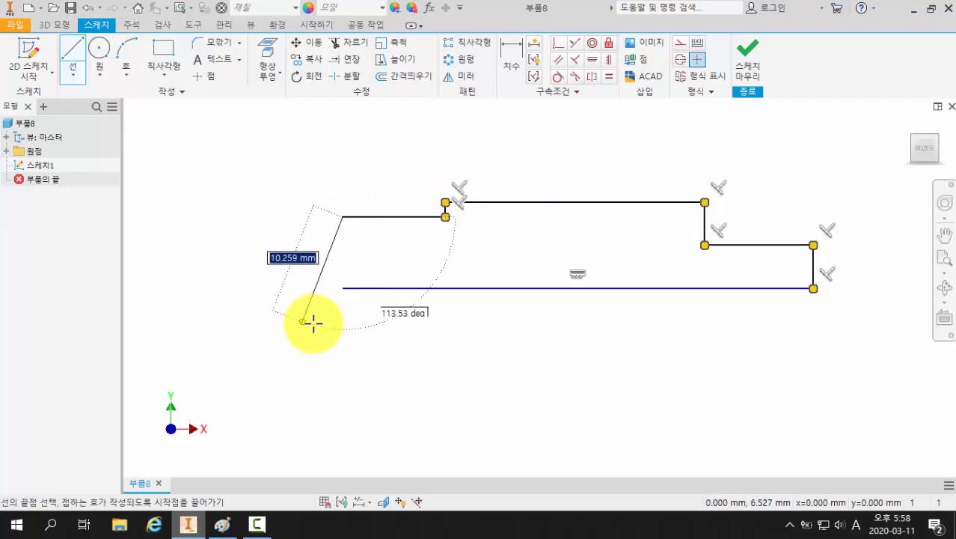
left_click(342, 288)
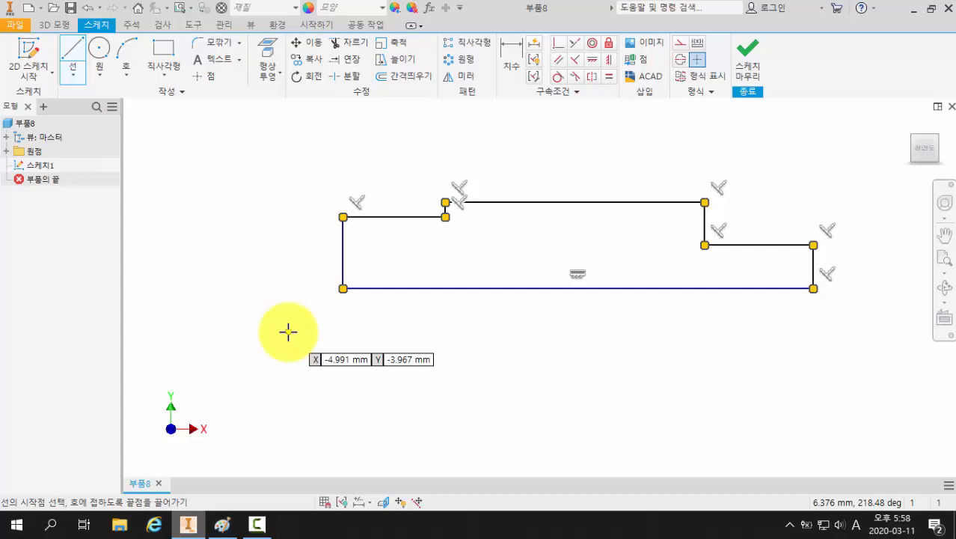
left_click(74, 60)
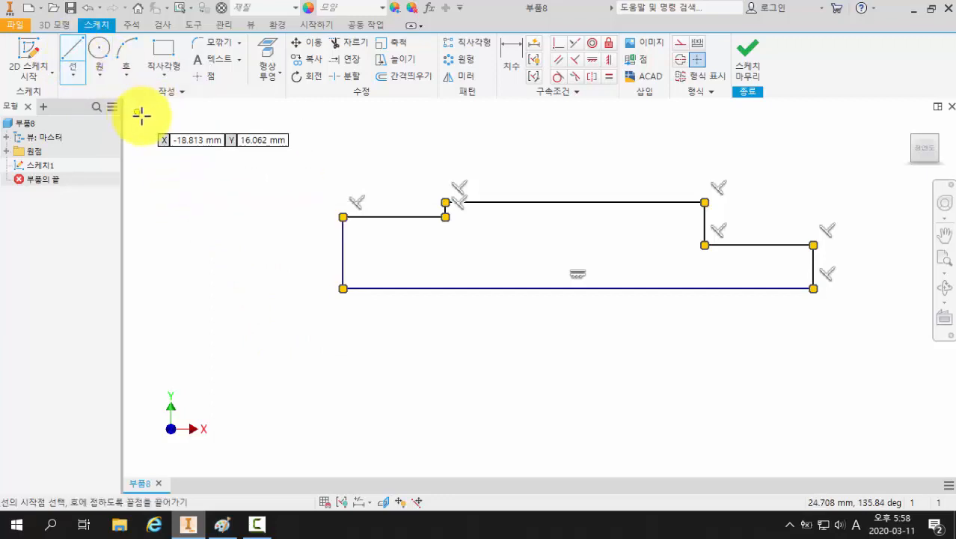
key("Escape")
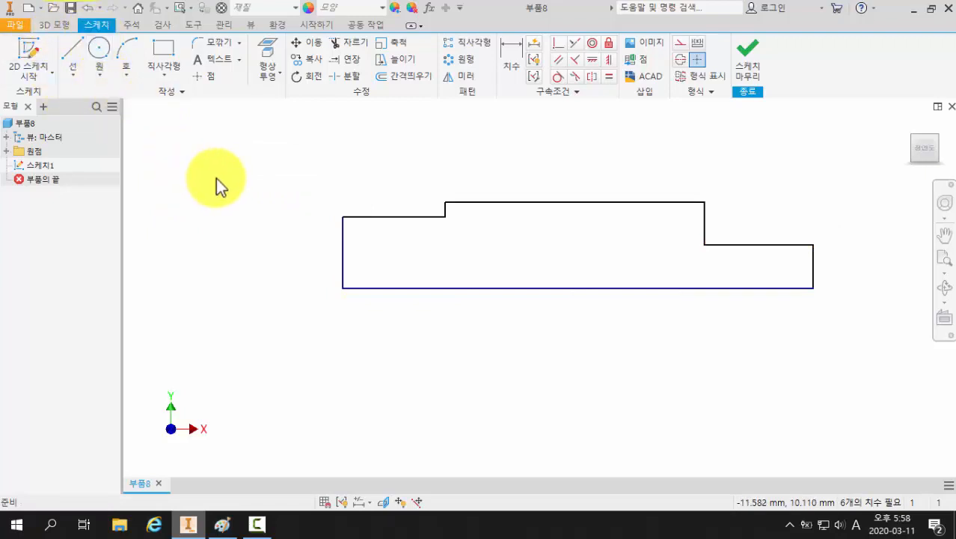
Circle the shaft's length dimensions 80, 42 and 19 in blue on the Paint drawing, and return to the Inventor sketch
left_click(511, 71)
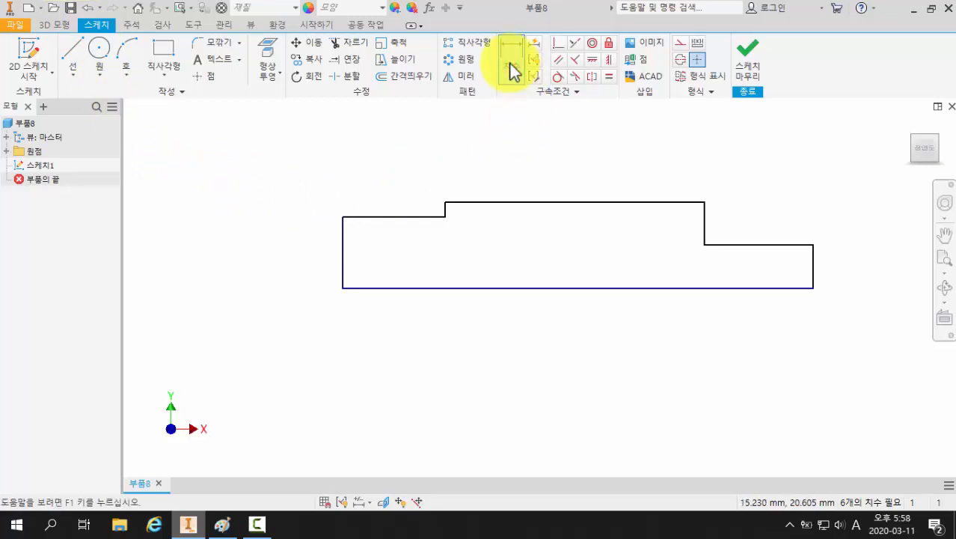
left_click(223, 528)
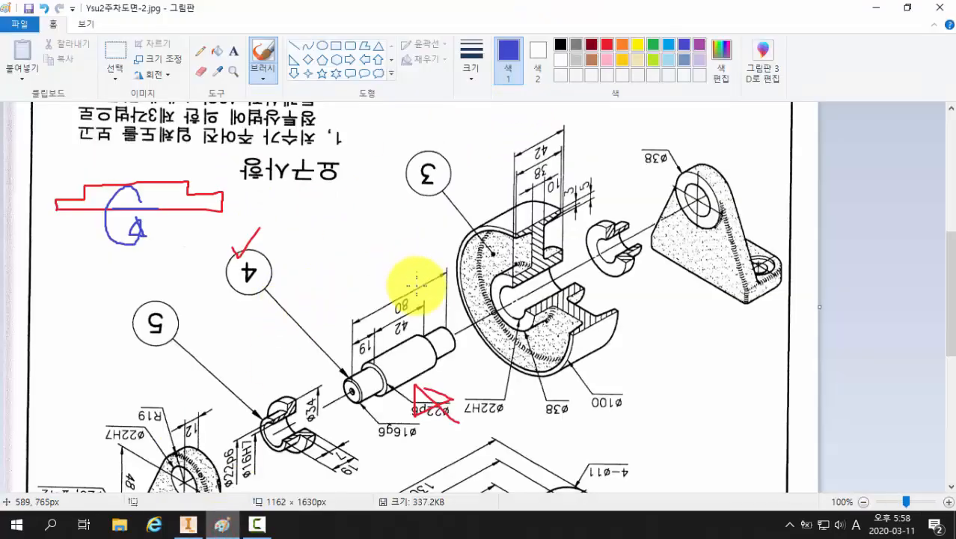
mouse_move(390, 301)
left_mouse_down()
mouse_move(401, 292)
mouse_move(392, 307)
left_mouse_up()
mouse_move(373, 352)
left_mouse_down()
mouse_move(352, 335)
mouse_move(373, 341)
mouse_move(406, 325)
left_mouse_up()
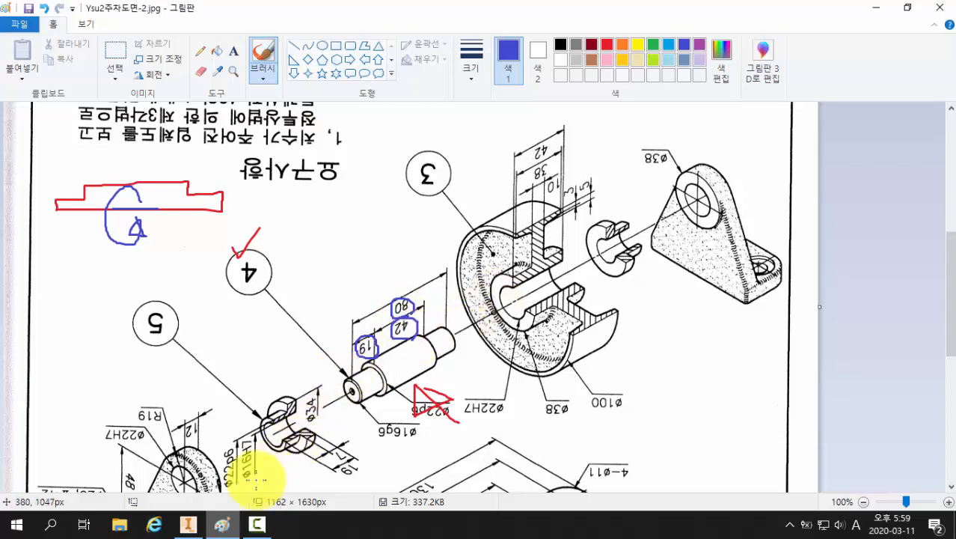
left_click(194, 526)
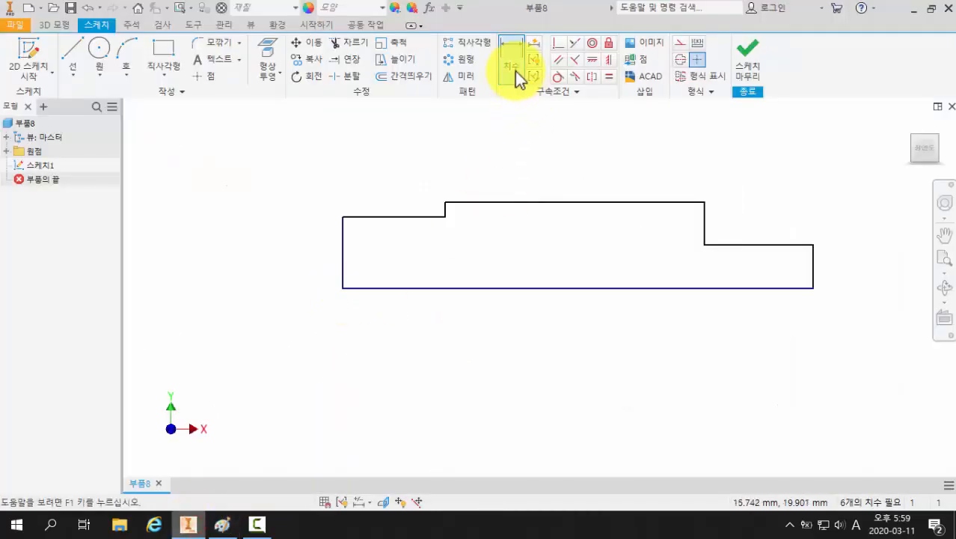
Dimension the profile's overall length between its two end edges as 80 mm
left_click(342, 233)
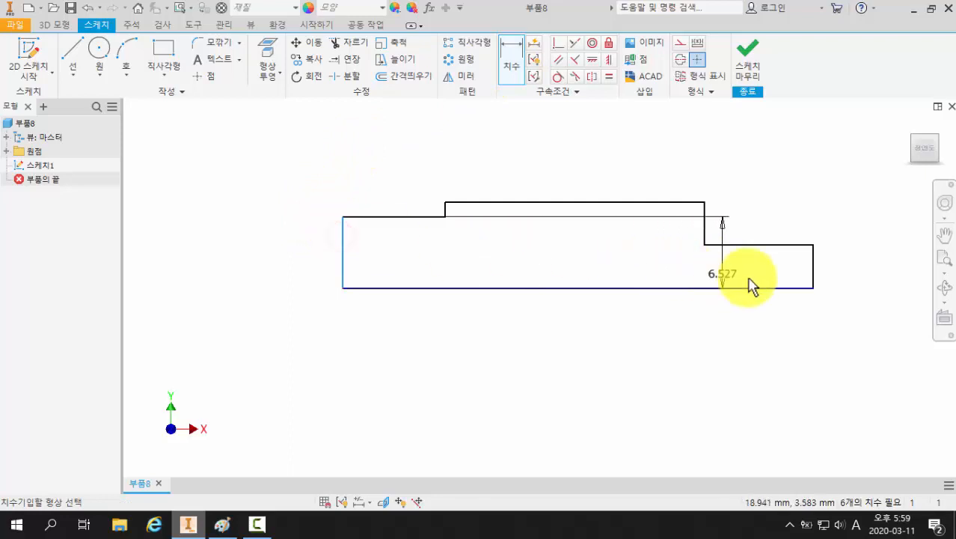
left_click(812, 262)
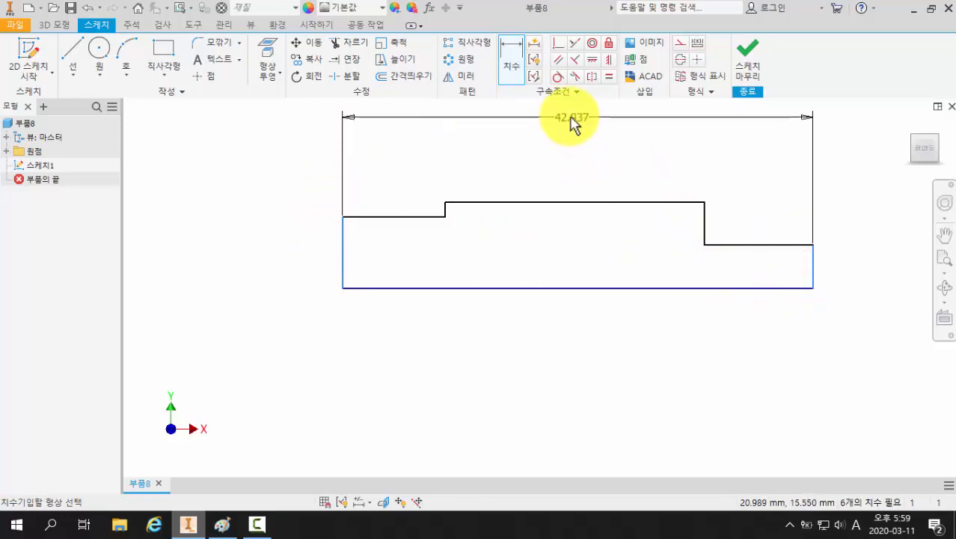
left_click(569, 116)
type("80")
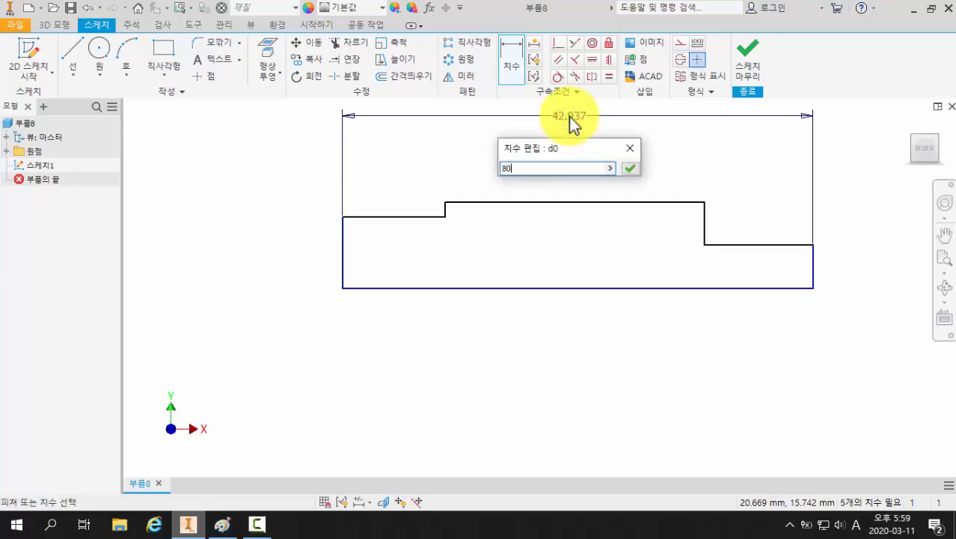
key("Return")
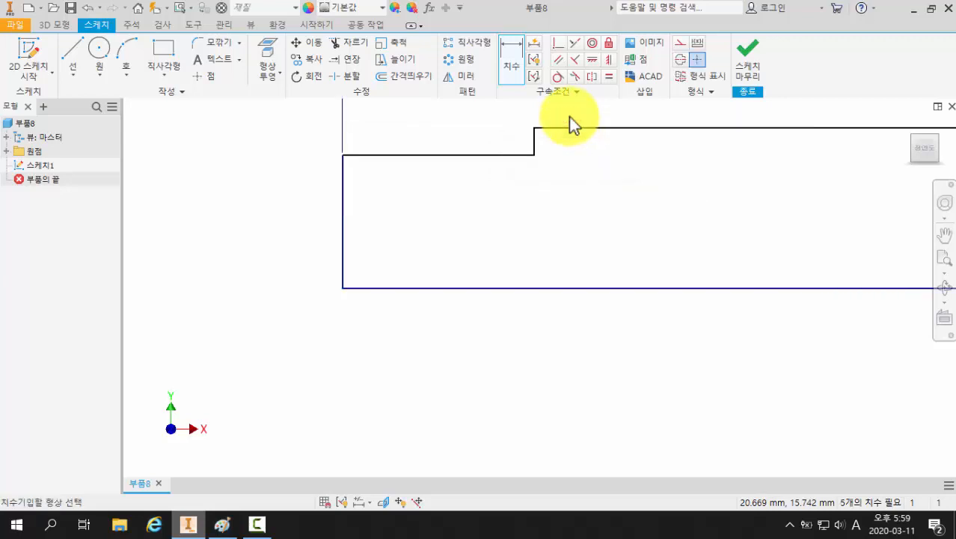
Dimension the left shaft section as 19 mm, from the left end edge to the first shoulder
scroll(583, 175, "down", 3)
middle_click_drag(554, 180, 414, 279)
scroll(413, 284, "up", 2)
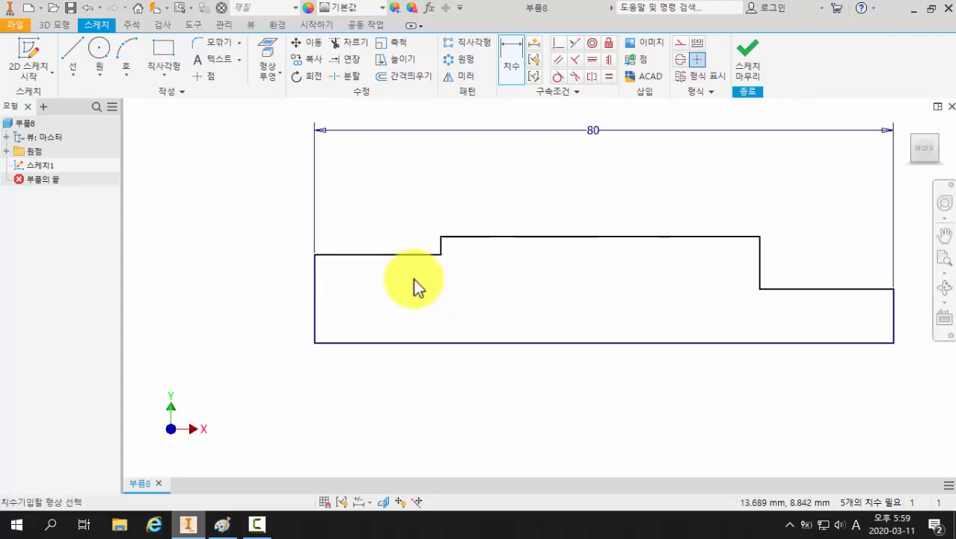
left_click(315, 271)
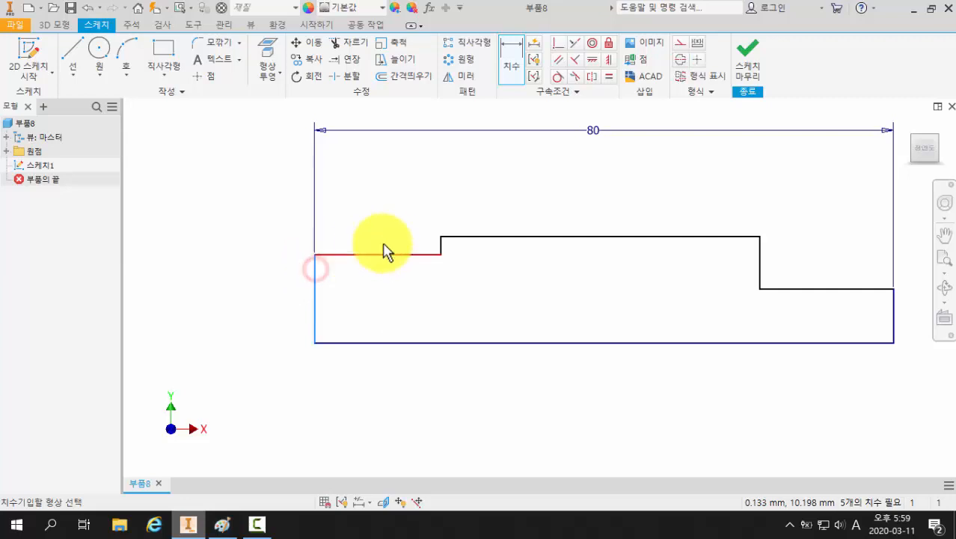
left_click(440, 238)
left_click(383, 171)
type("19")
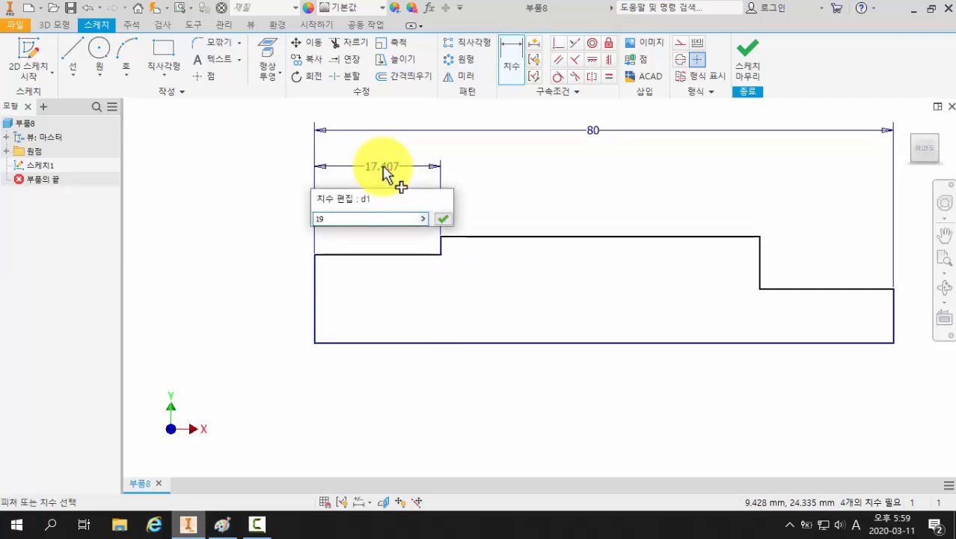
key("Return")
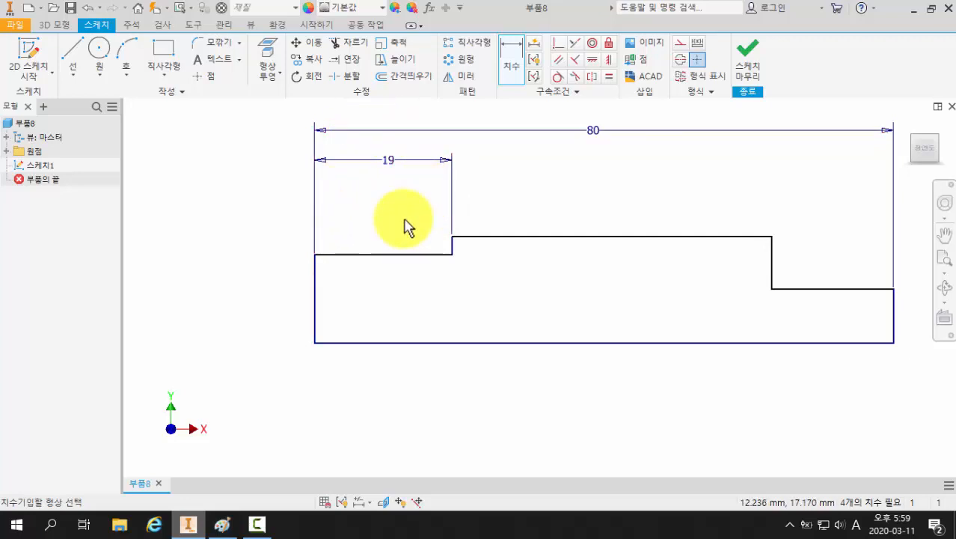
Dimension the middle shaft section as 42 mm between its two shoulders and end dimensioning
left_click(772, 250)
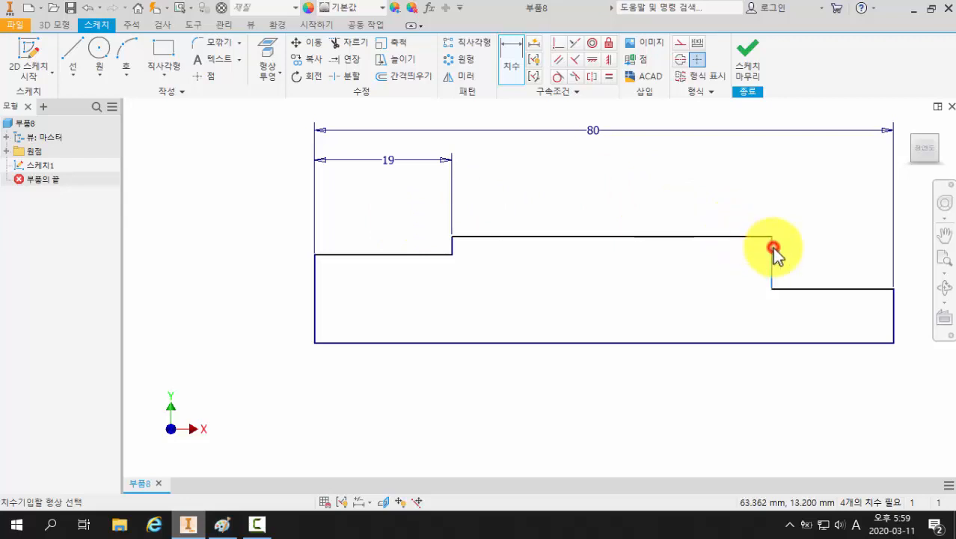
left_click(452, 243)
left_click(605, 171)
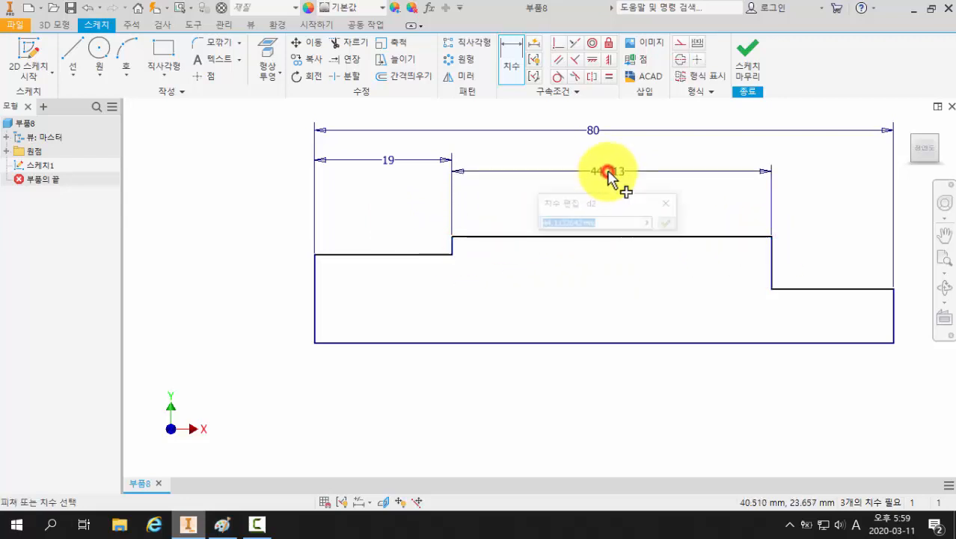
type("42")
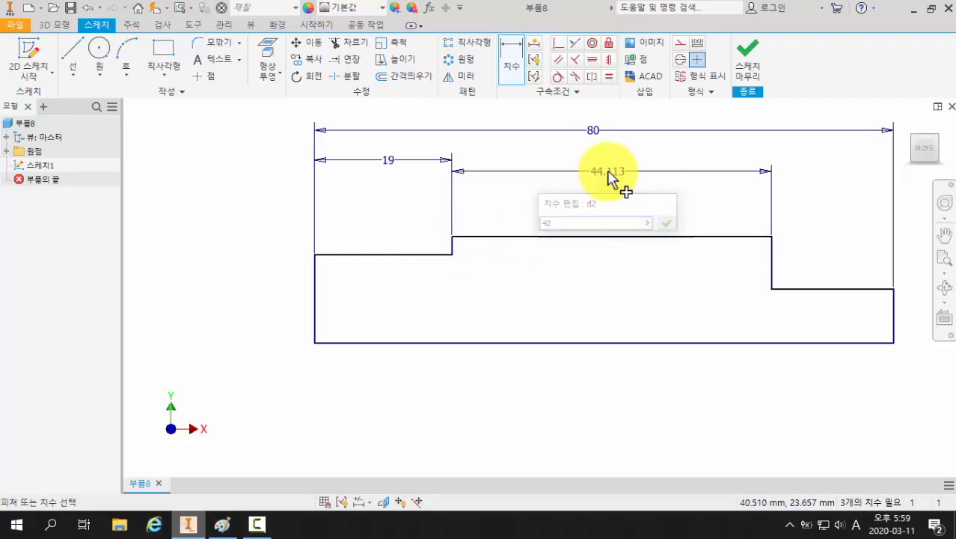
key("Return")
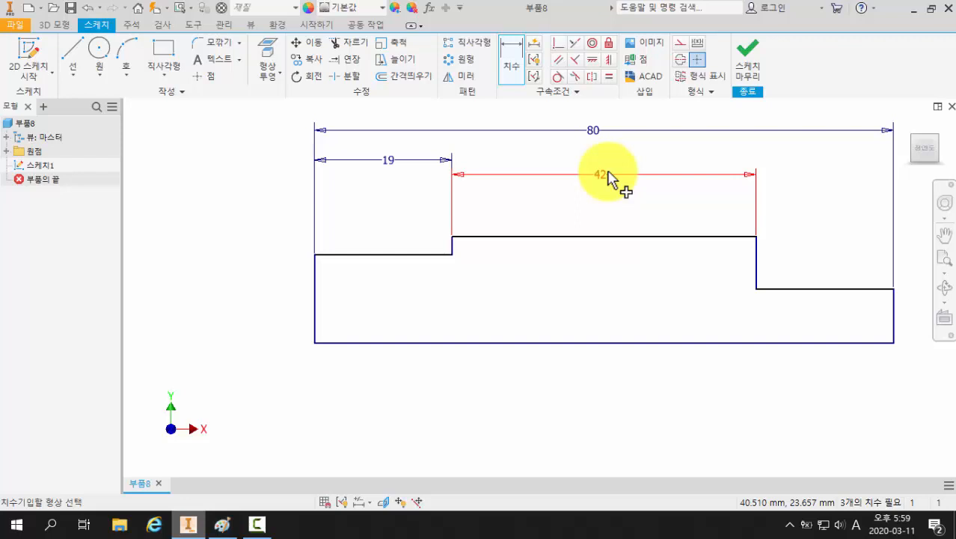
left_click(607, 176)
scroll(610, 184, "down", 3)
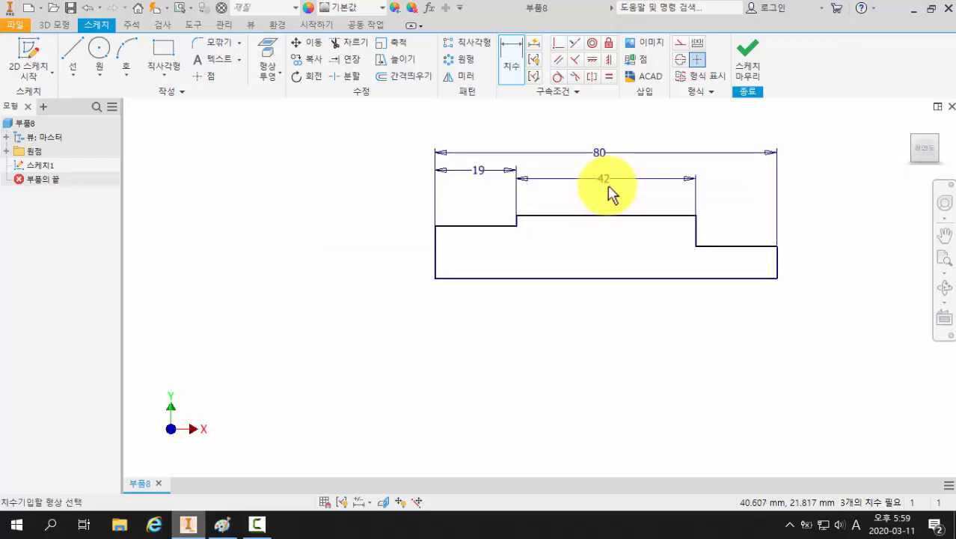
left_click(514, 67)
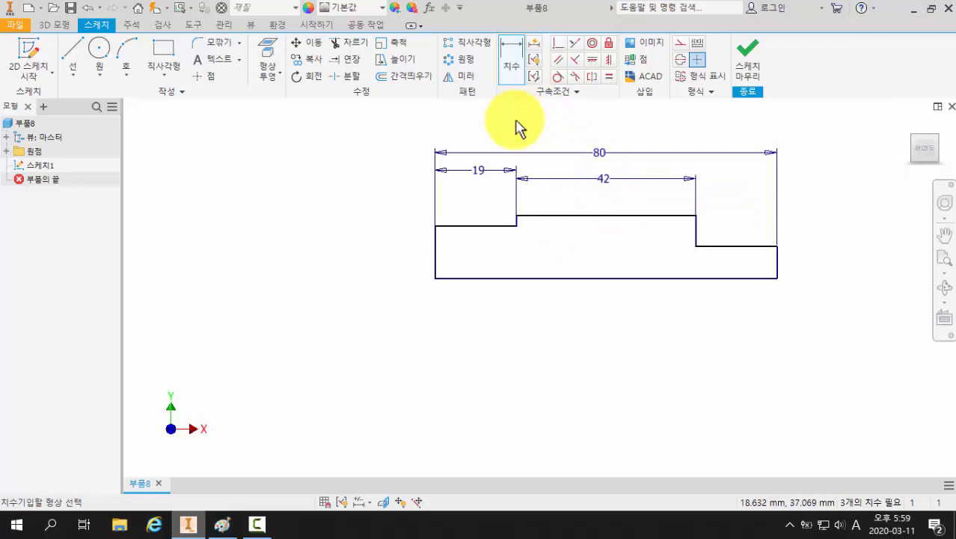
key("Escape")
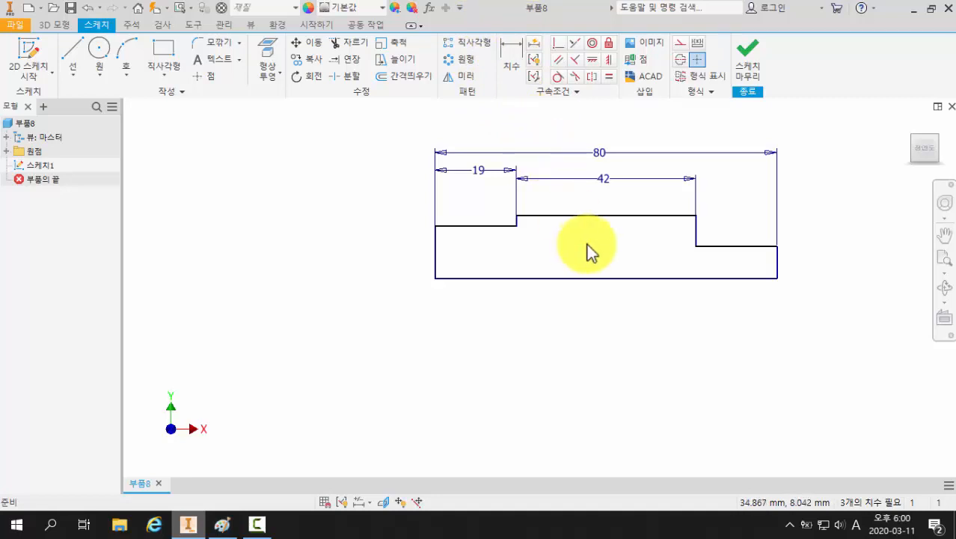
Check the revolve axis on the Paint reference drawing, and convert the half-profile's bottom line in Inventor into a centerline
middle_click_drag(587, 251, 534, 256)
scroll(550, 250, "up", 4)
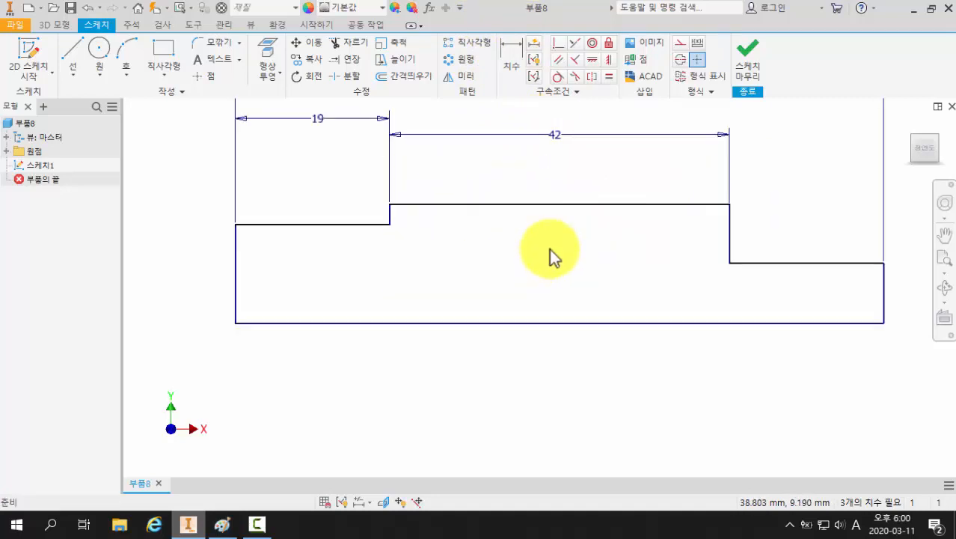
scroll(550, 250, "down", 3)
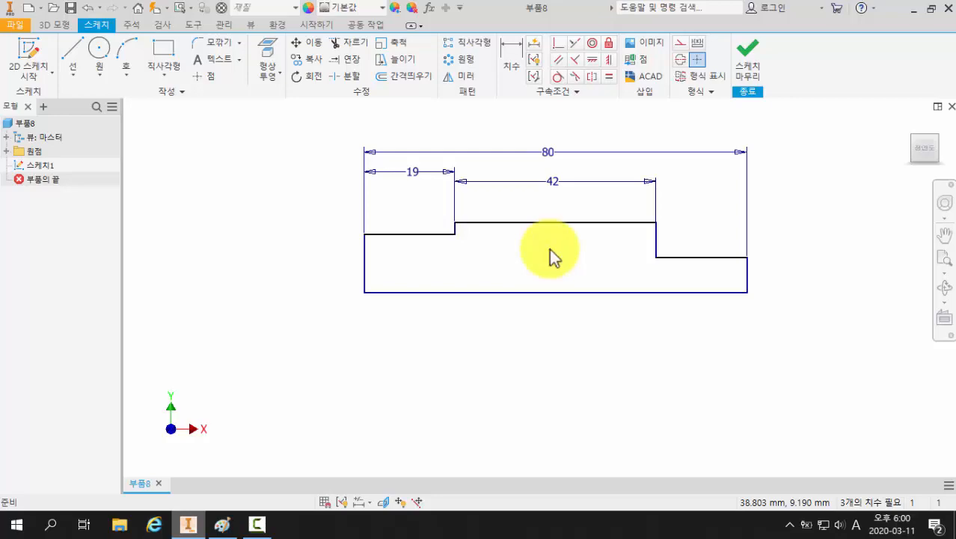
left_click(222, 524)
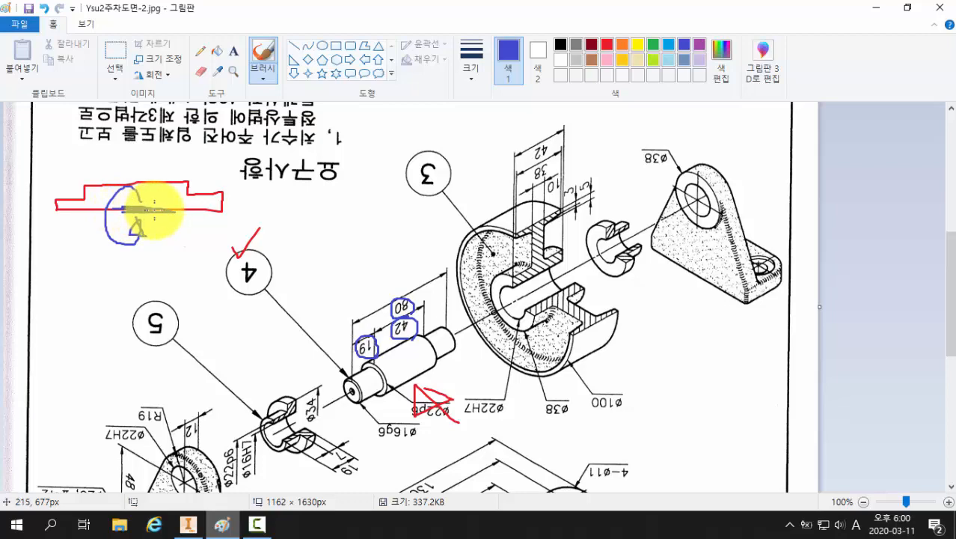
left_click(188, 523)
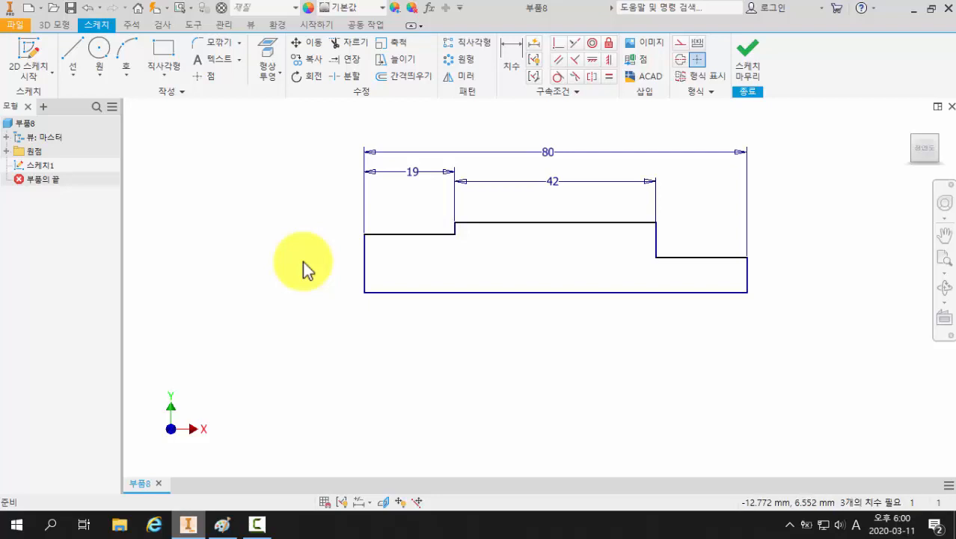
left_click(438, 292)
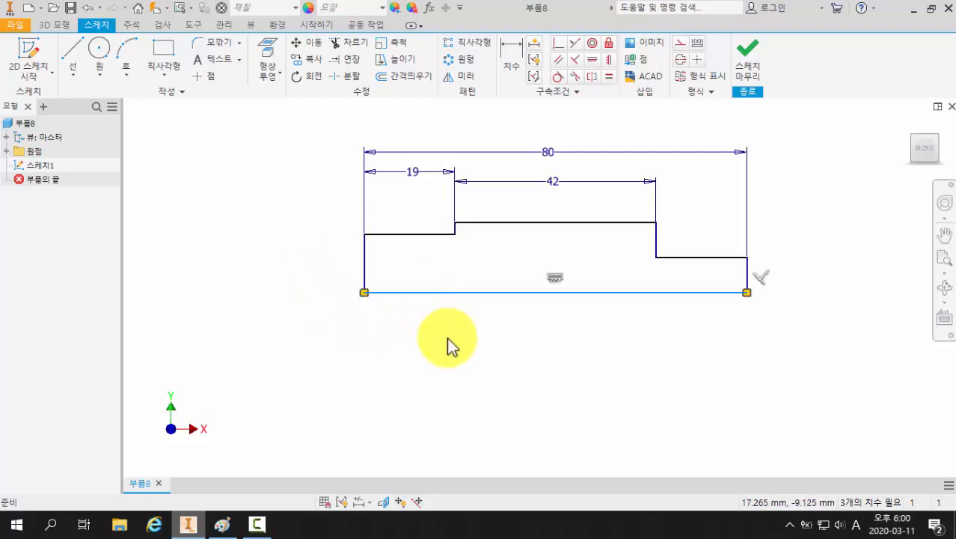
left_click(678, 60)
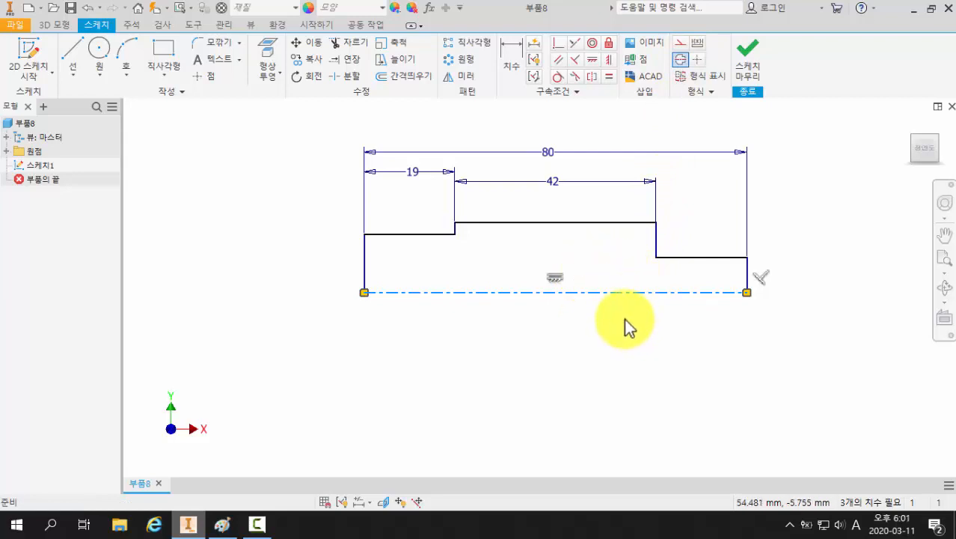
left_click(787, 180)
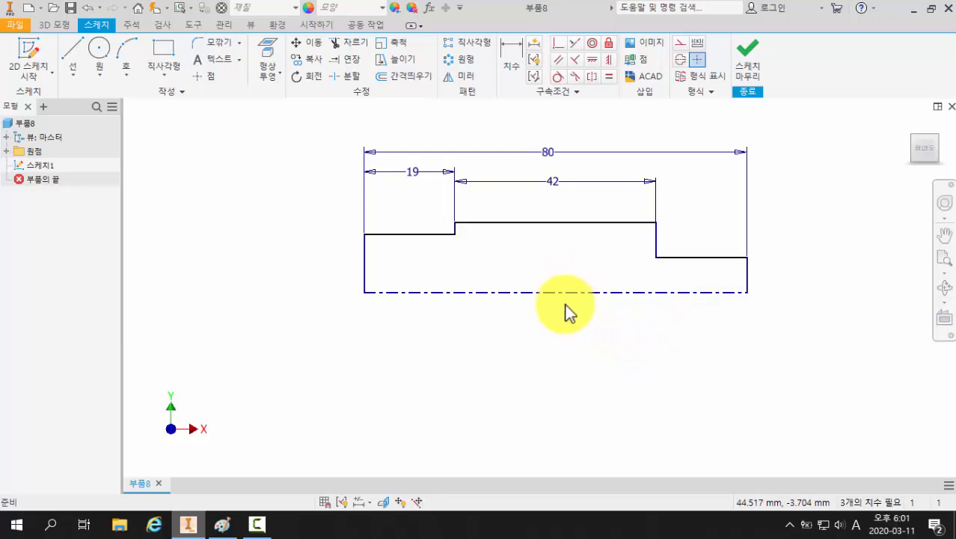
Start dimensioning, circle shaft diameters 16 and 22 in orange on the Paint drawing, and return to the Inventor sketch
left_click(509, 61)
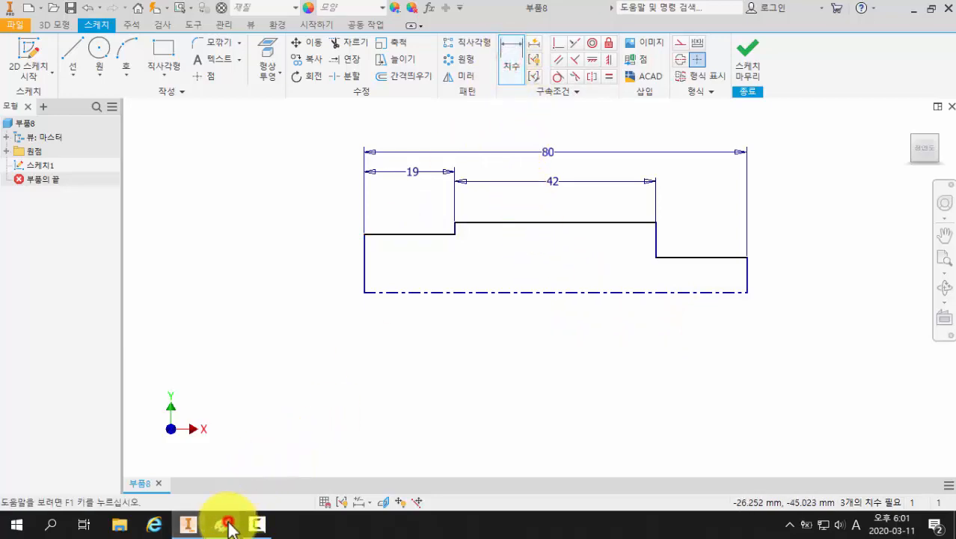
left_click(223, 524)
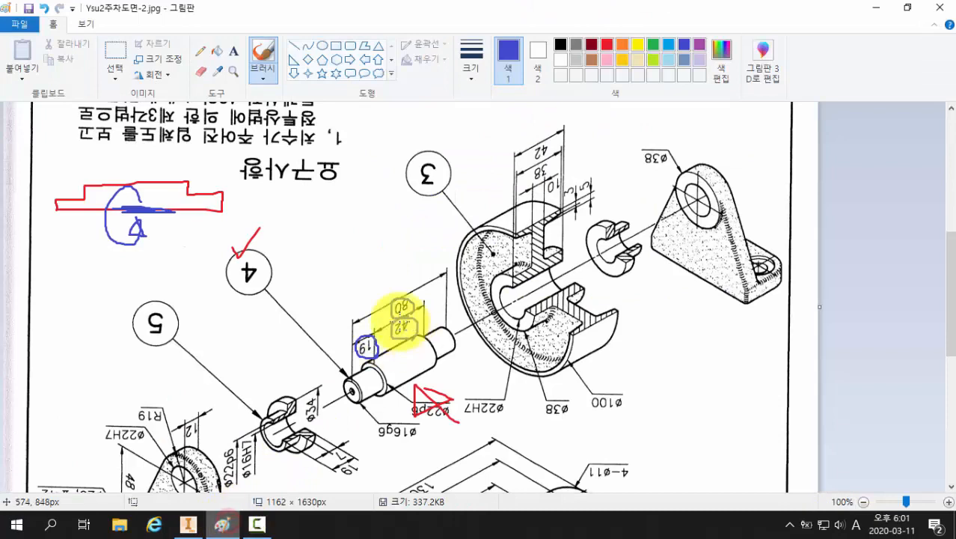
left_click(621, 44)
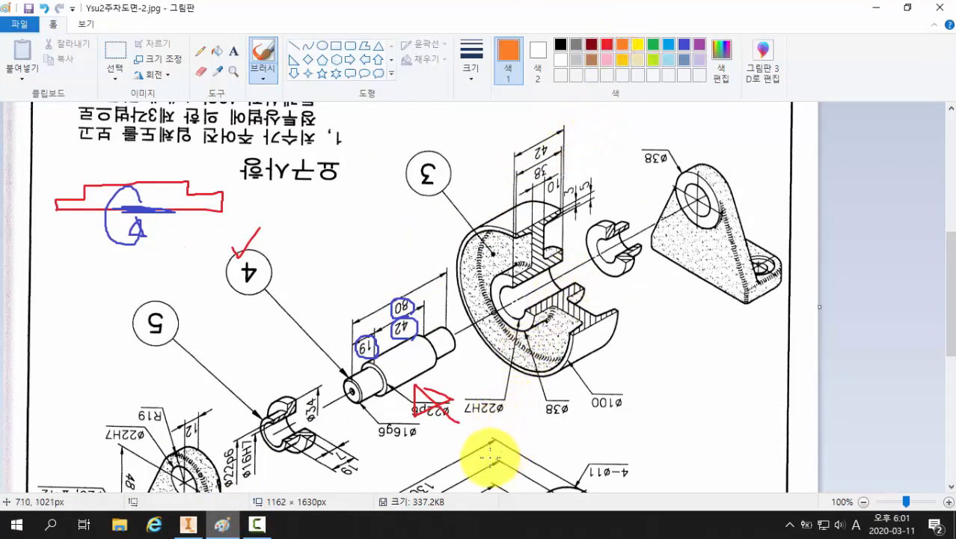
mouse_move(410, 442)
left_mouse_down()
mouse_move(388, 434)
mouse_move(401, 418)
mouse_move(409, 442)
left_mouse_up()
mouse_move(440, 414)
left_mouse_down()
mouse_move(426, 406)
mouse_move(451, 400)
mouse_move(443, 415)
left_mouse_up()
mouse_move(406, 442)
left_mouse_down()
mouse_move(392, 434)
mouse_move(412, 430)
mouse_move(410, 441)
mouse_move(434, 401)
mouse_move(460, 413)
left_mouse_up()
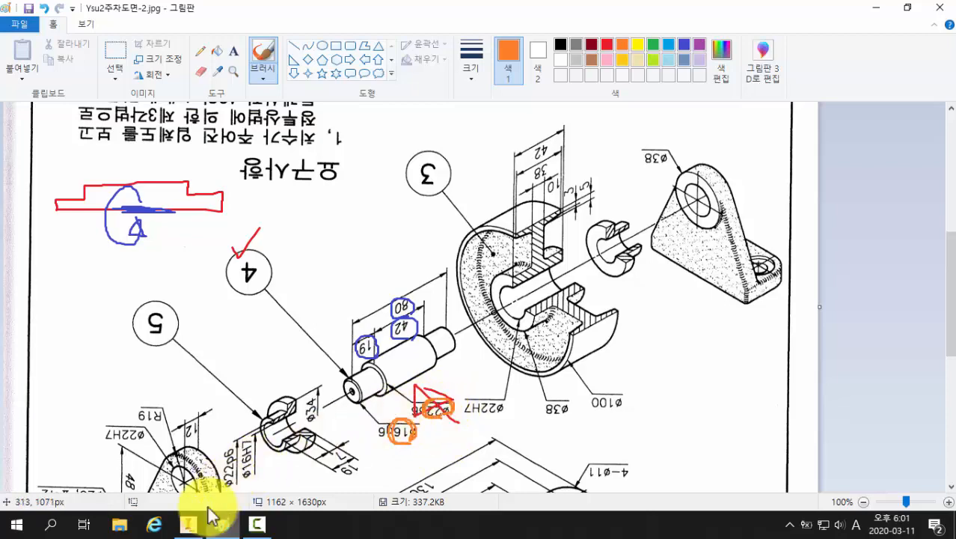
left_click(188, 524)
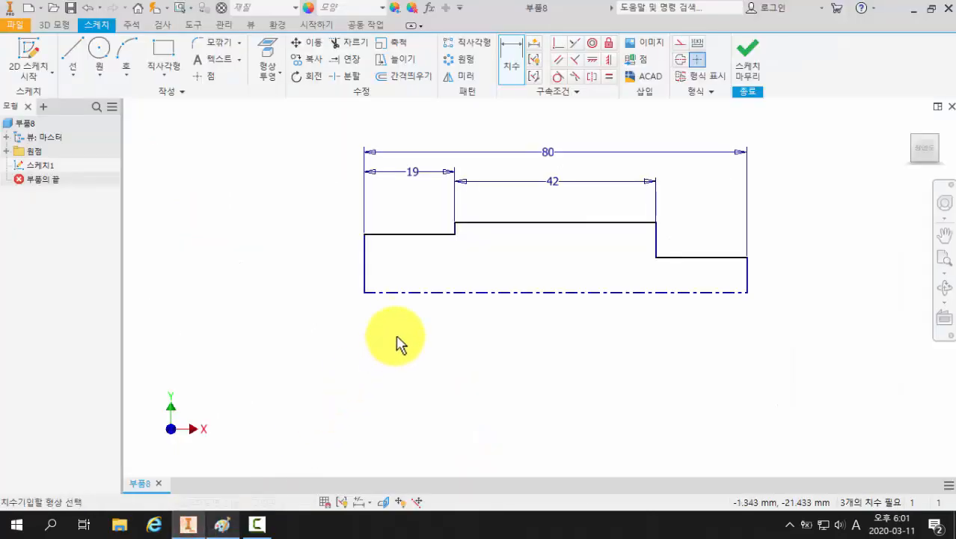
Dimension the left shaft section's diameter as 16 mm, from the centerline to the section's upper edge
left_click(407, 291)
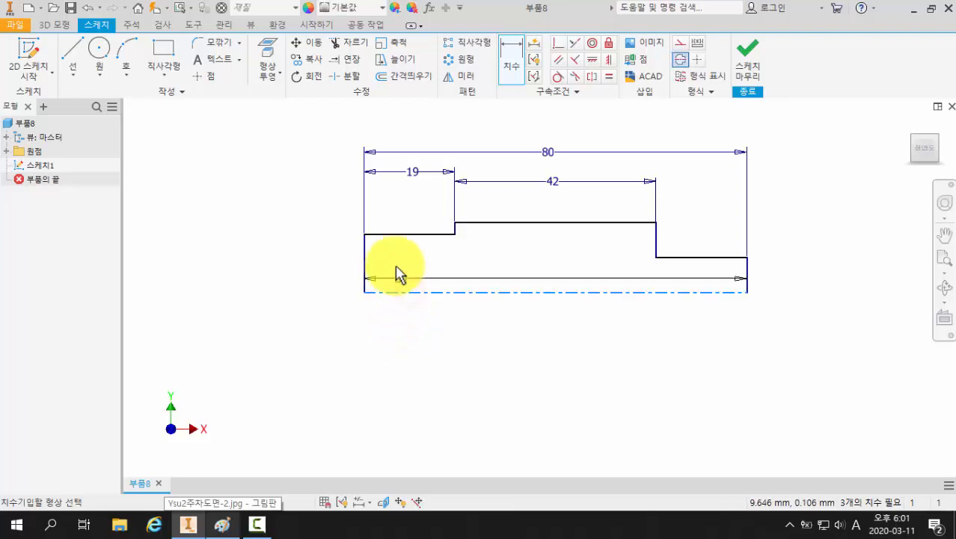
left_click(391, 235)
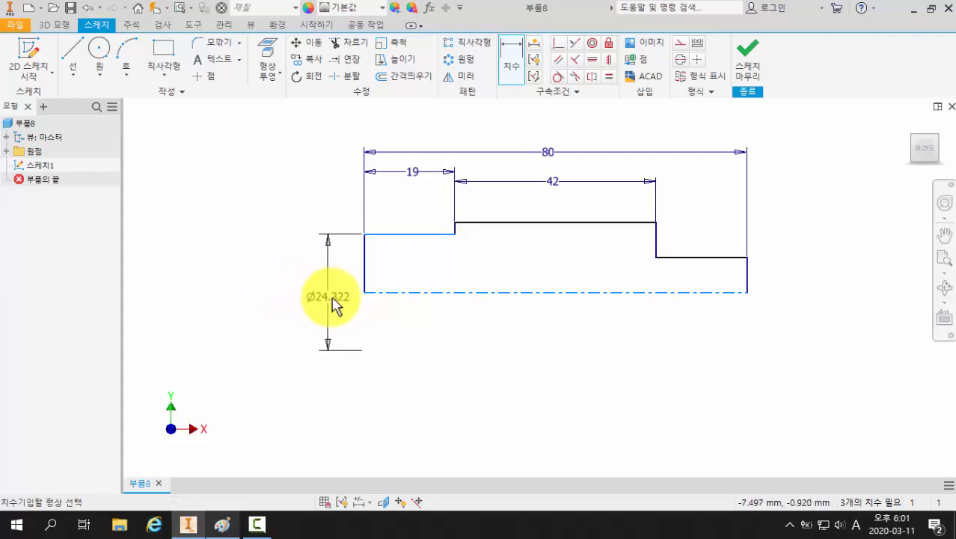
left_click(317, 299)
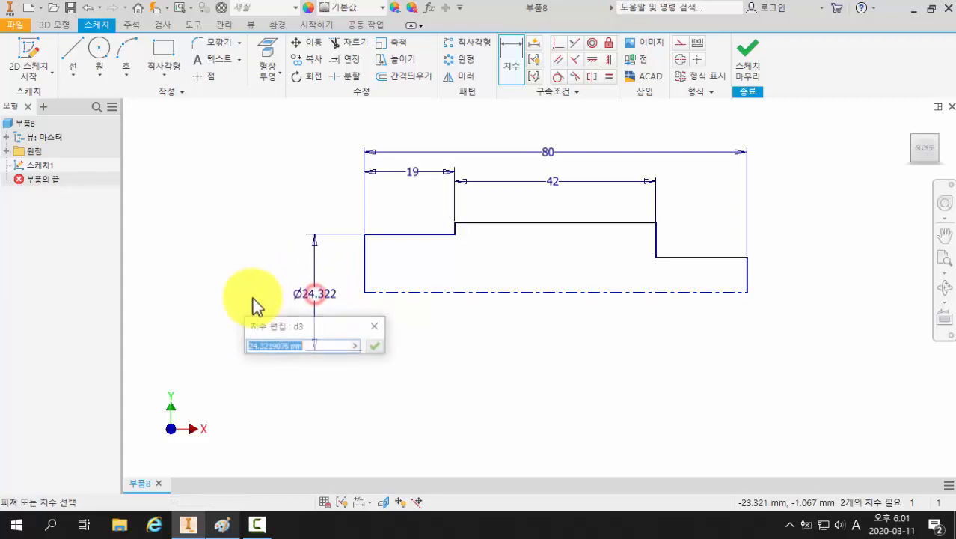
type("16")
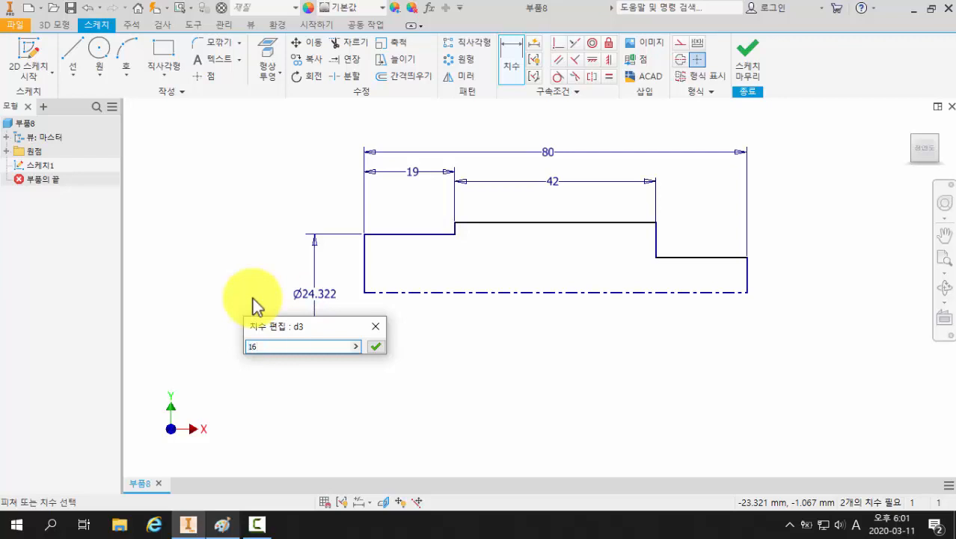
key("Return")
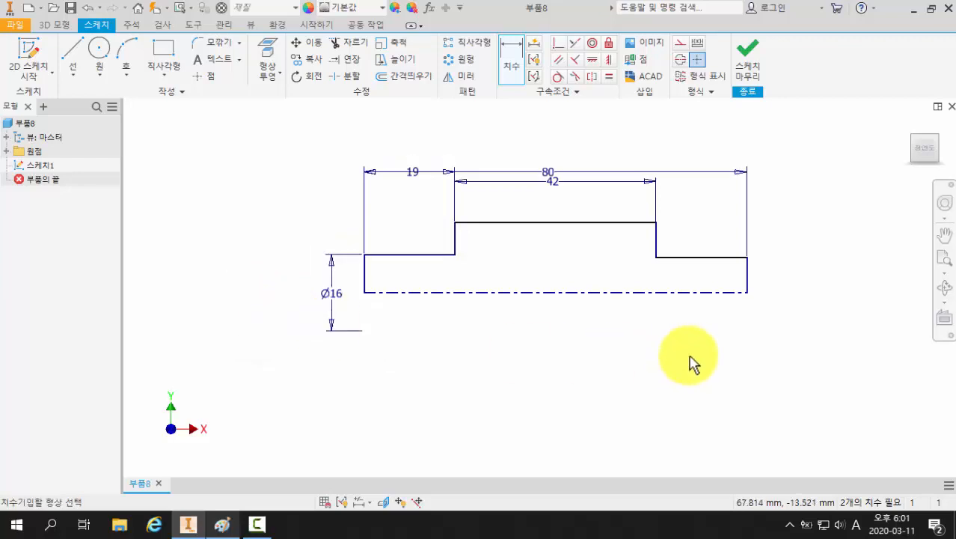
Dimension the right shaft section's diameter as 16 mm, from the centerline to the section's upper edge
left_click(688, 292)
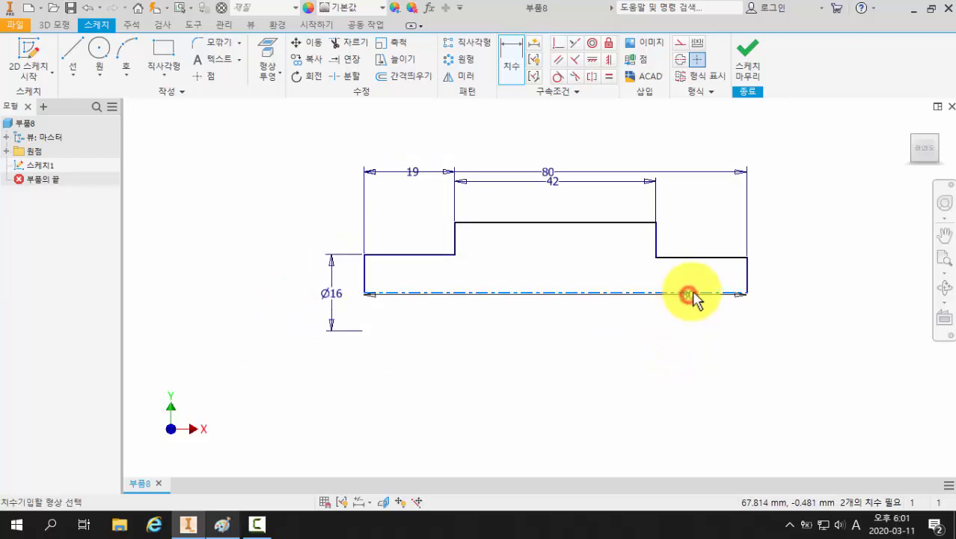
left_click(715, 260)
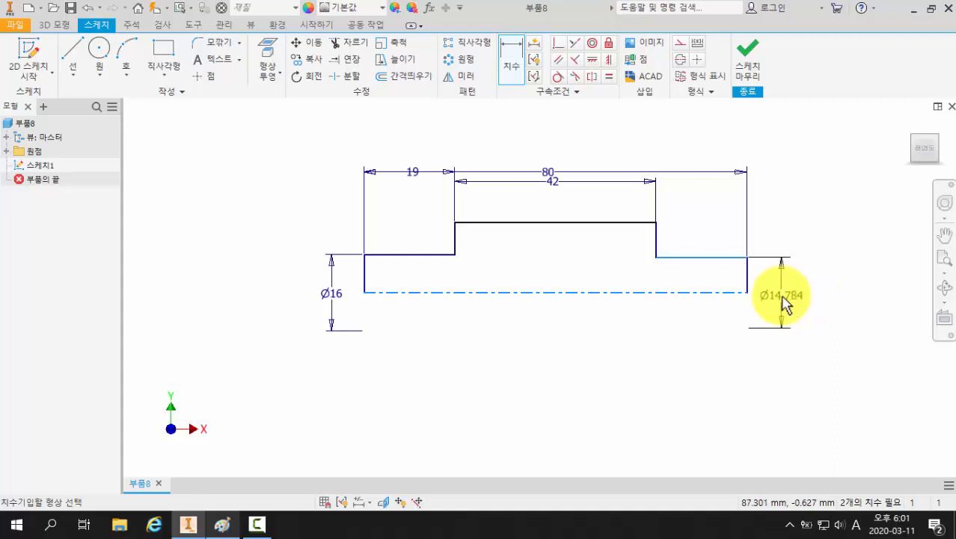
left_click(793, 291)
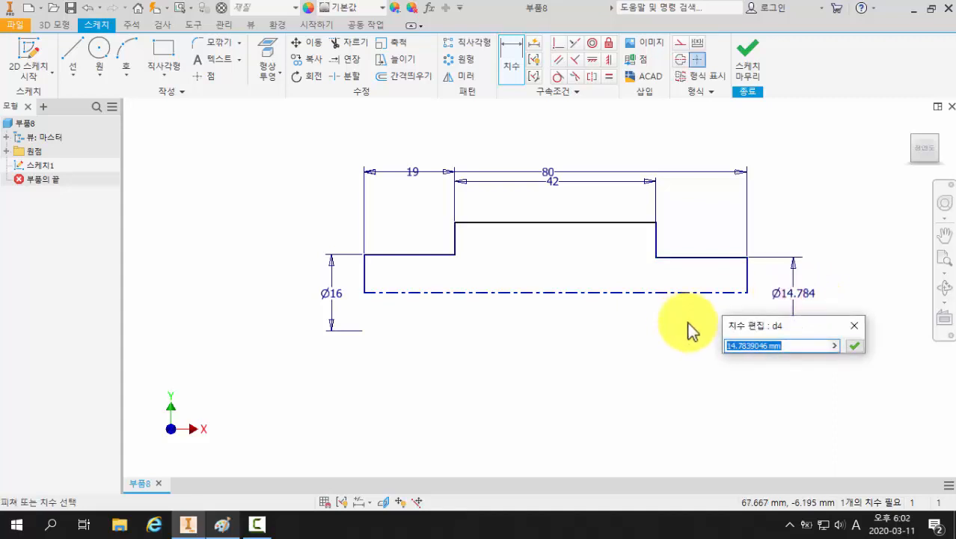
type("16")
key("Return")
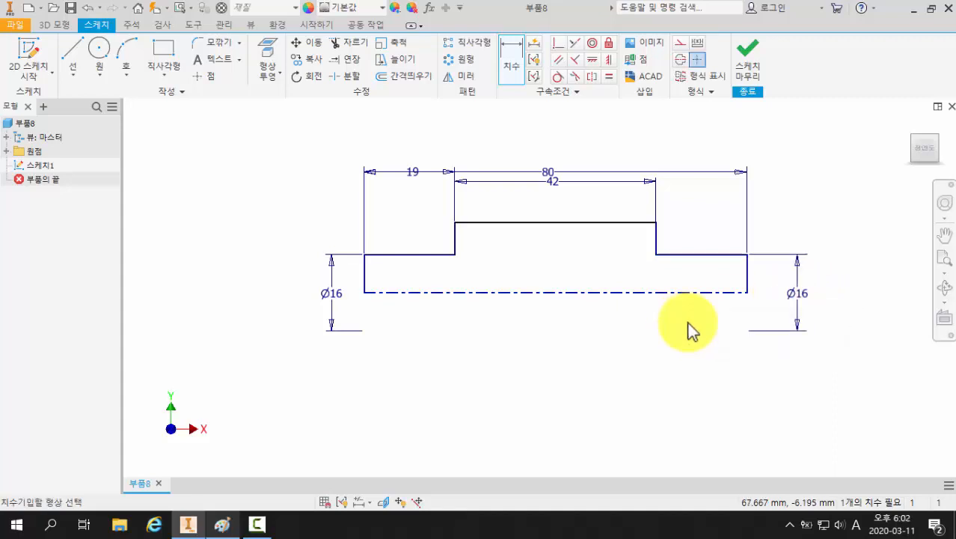
Dimension the middle shaft section as a 22 mm linear diameter from the centerline, placed outside the left 16 mm diameter dimension
left_click(548, 293)
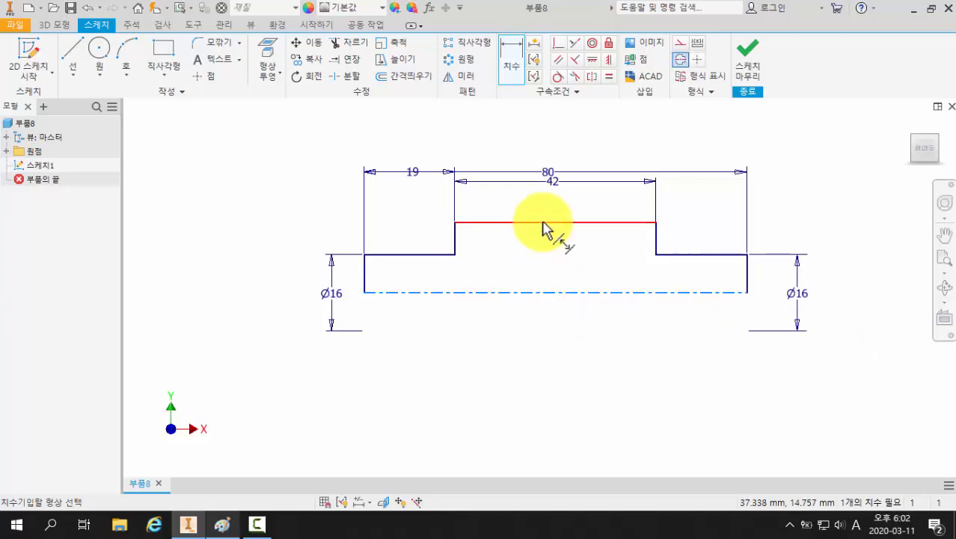
left_click(545, 223)
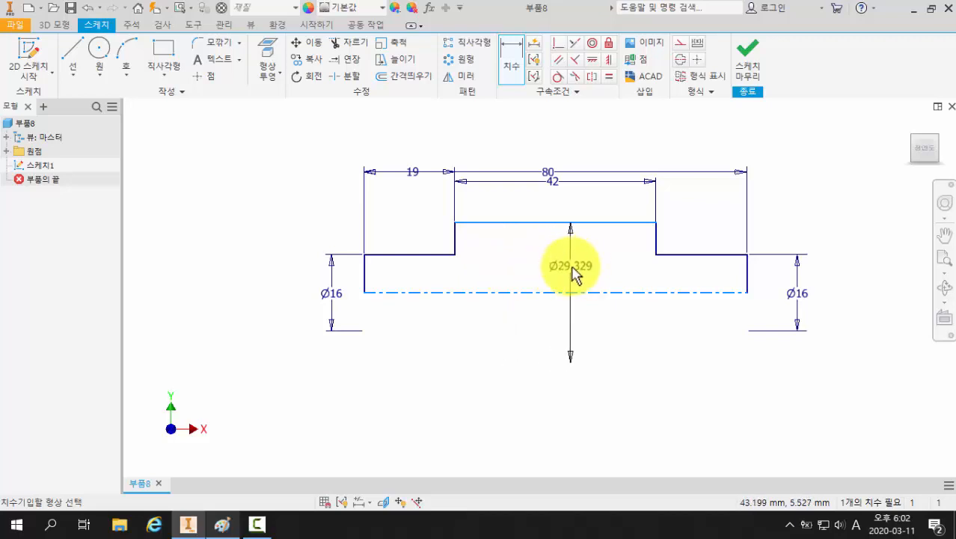
right_click(571, 267)
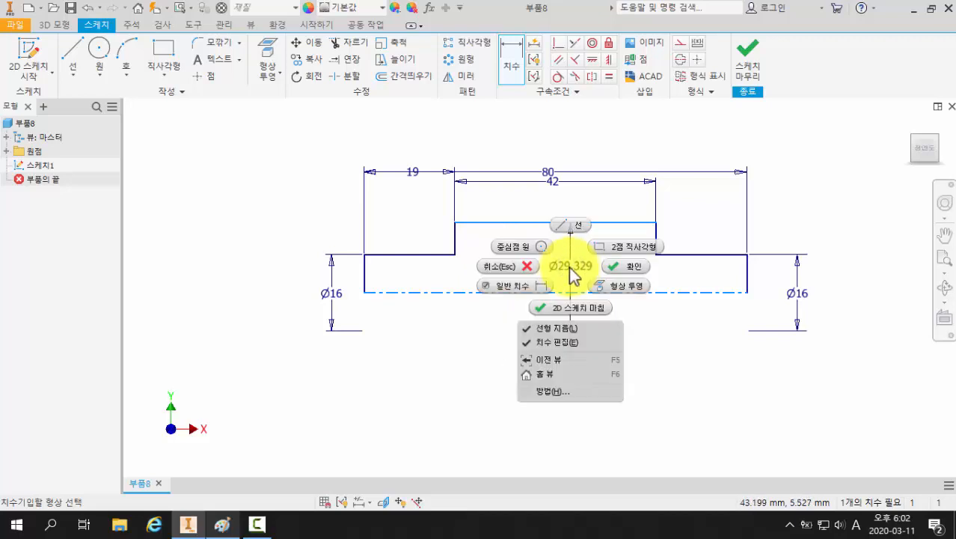
left_click(535, 328)
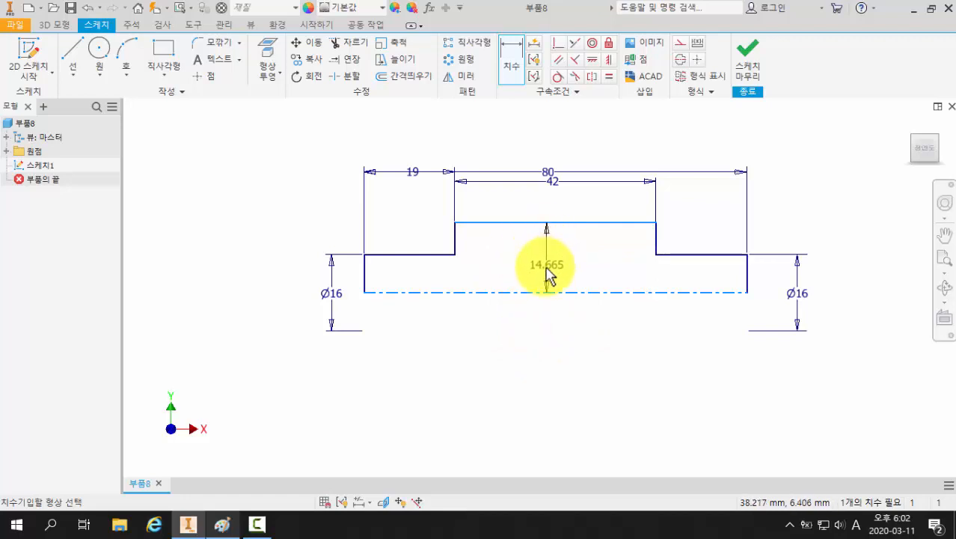
right_click(567, 257)
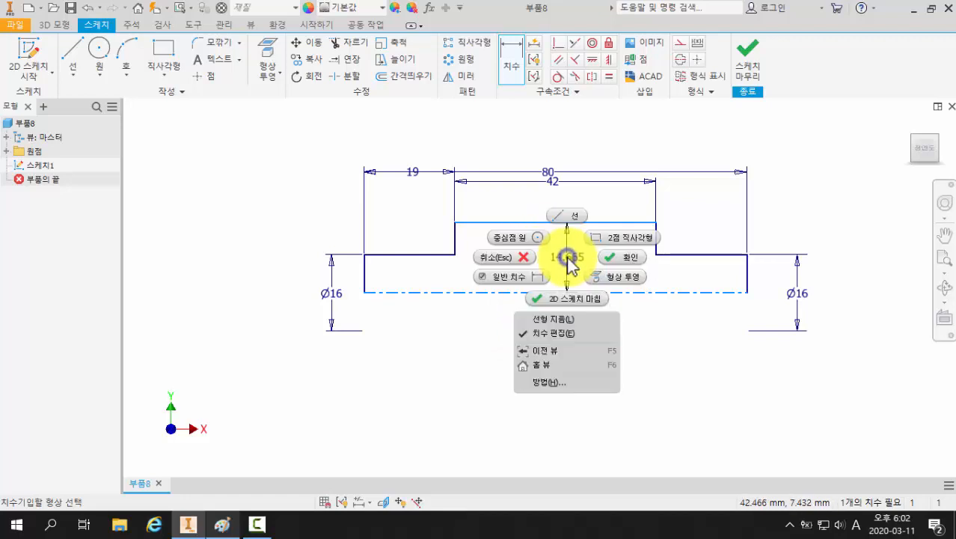
left_click(551, 319)
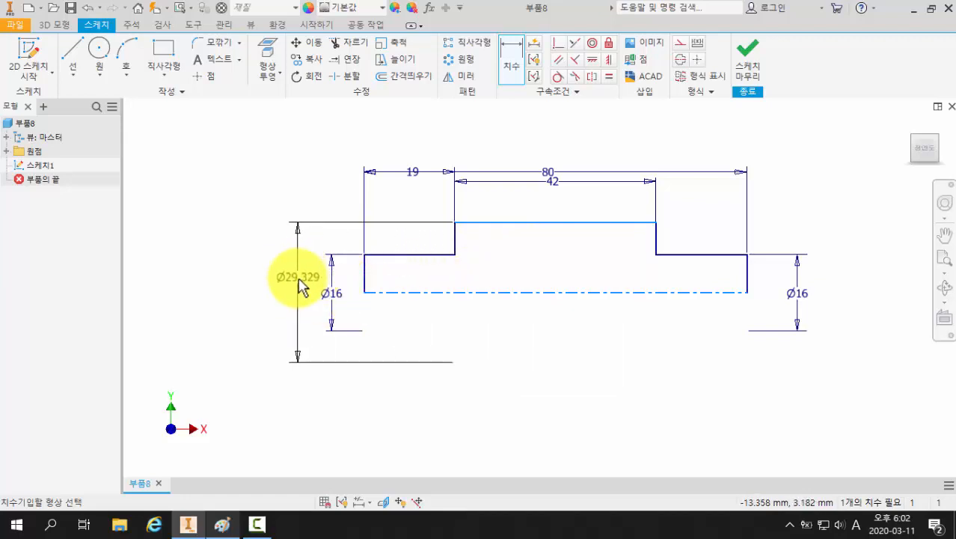
left_click(297, 282)
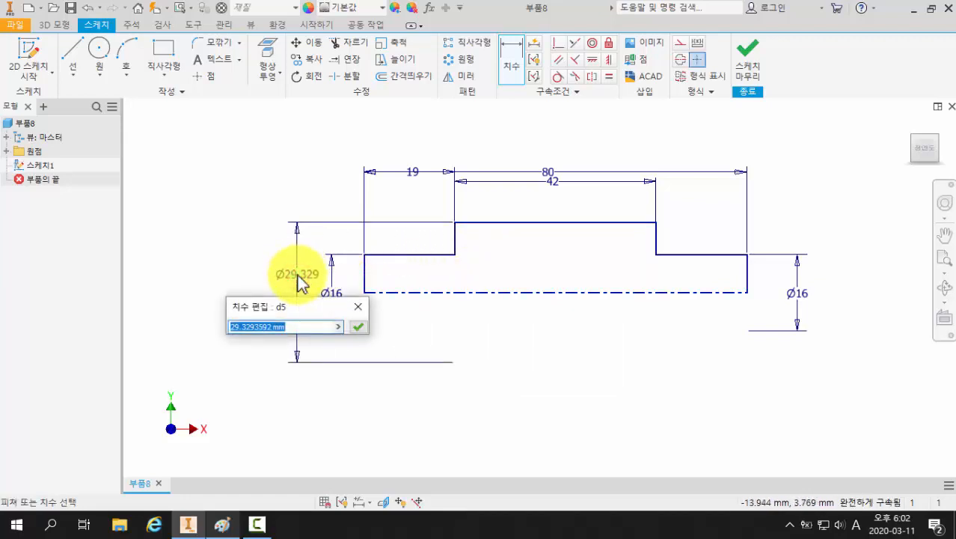
type("22")
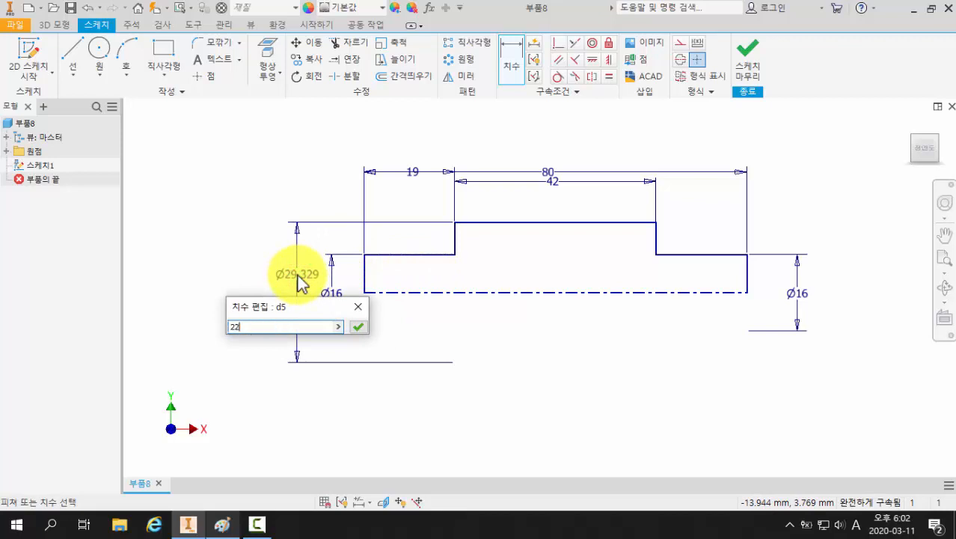
key("Return")
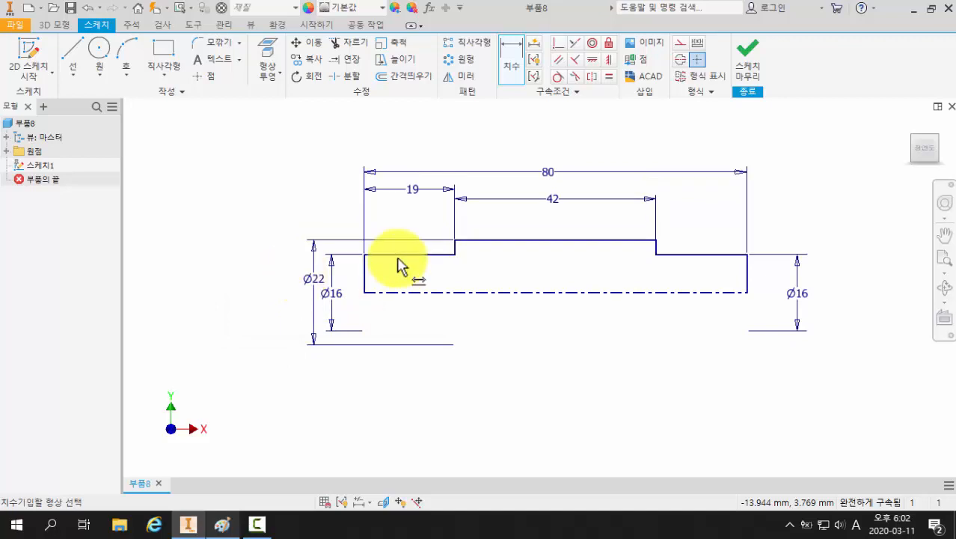
Finish the shaft sketch and start revolving its half-profile about the centerline in the default direction
left_click(751, 71)
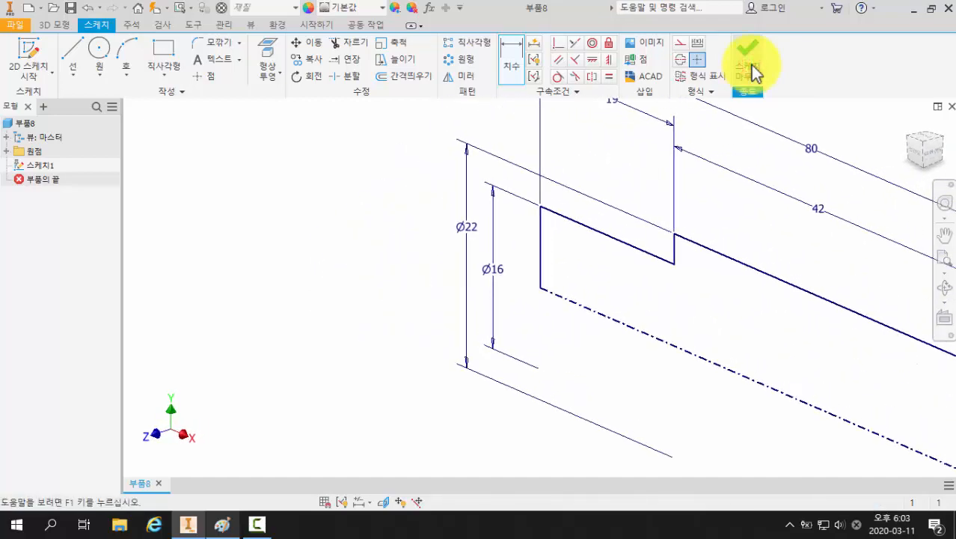
scroll(743, 160, "down", 3)
middle_click_drag(743, 160, 653, 171)
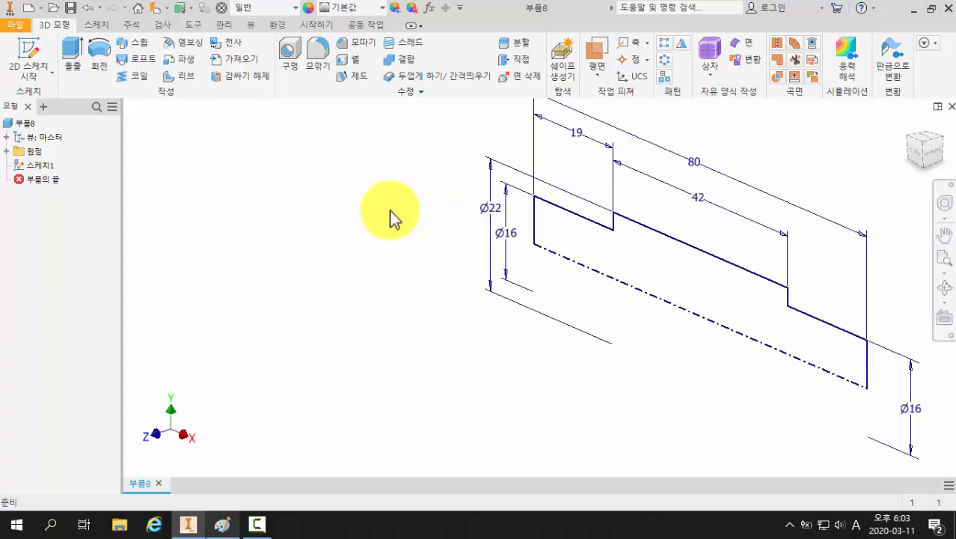
left_click(100, 64)
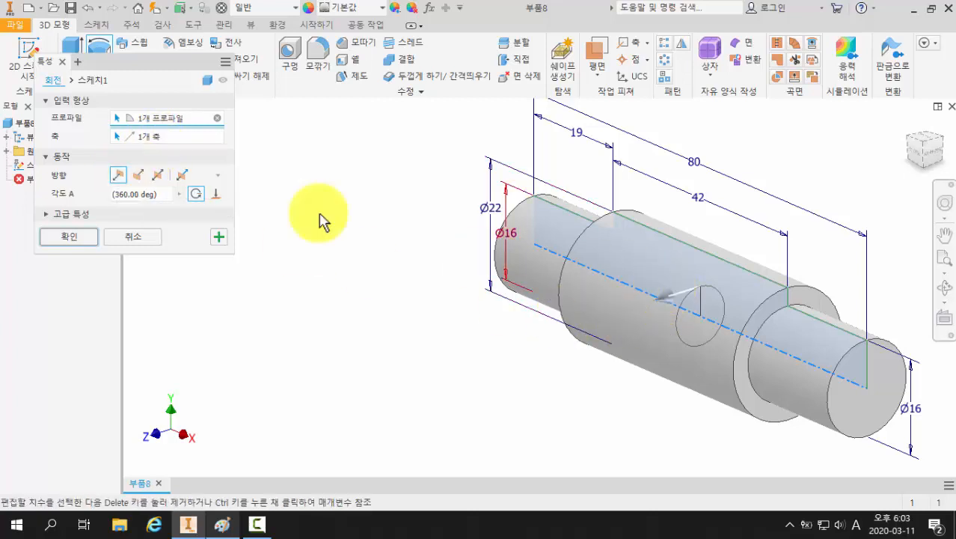
left_click(139, 174)
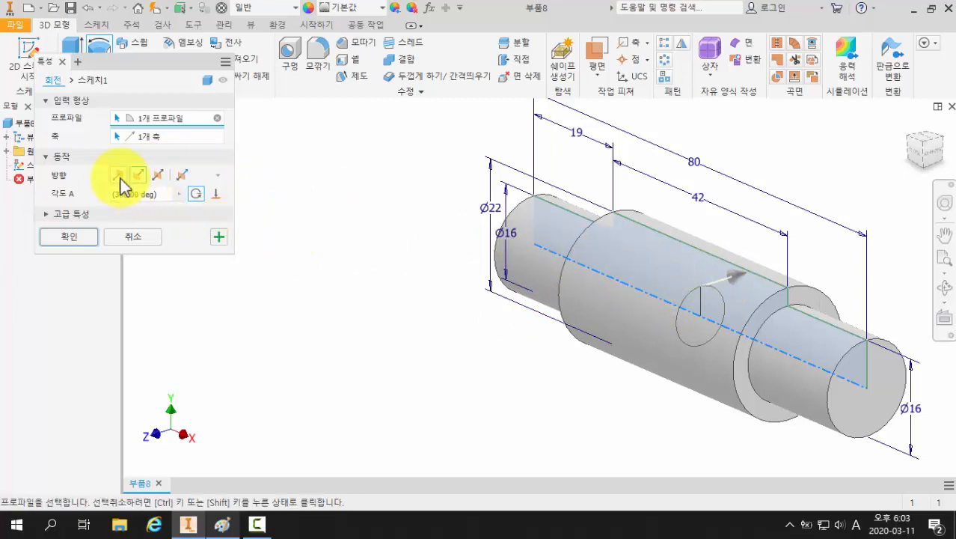
left_click(120, 178)
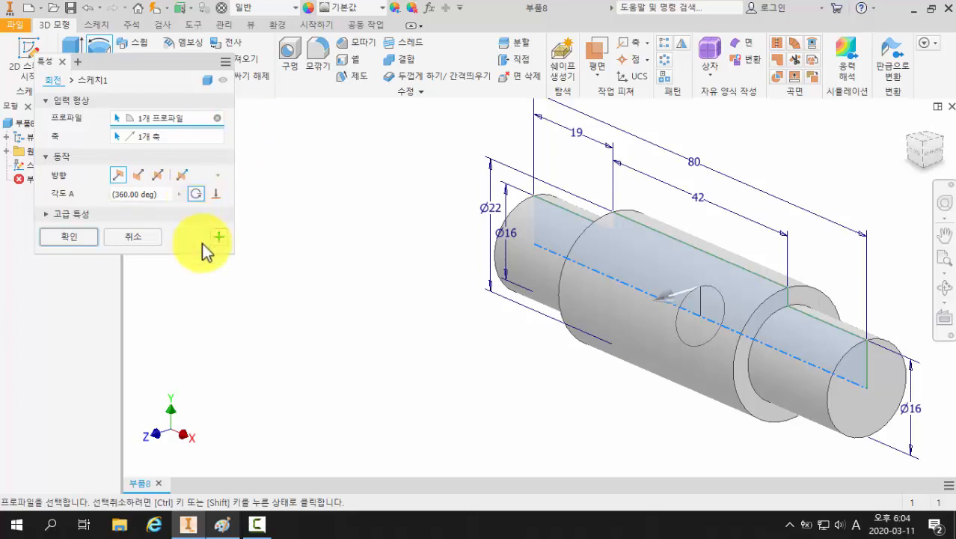
Try a half revolve and a 270° revolve of the shaft profile instead of a full turn
left_click(197, 194)
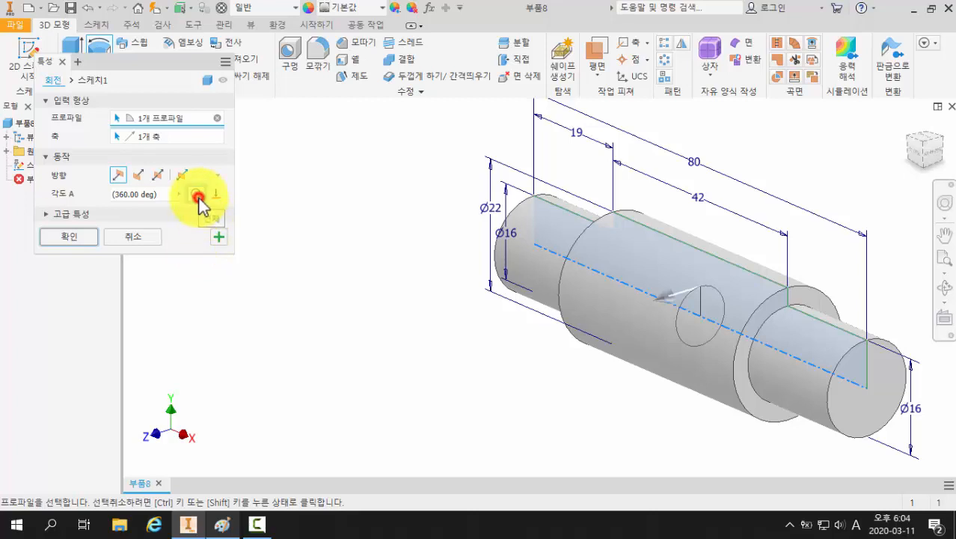
left_click(155, 195)
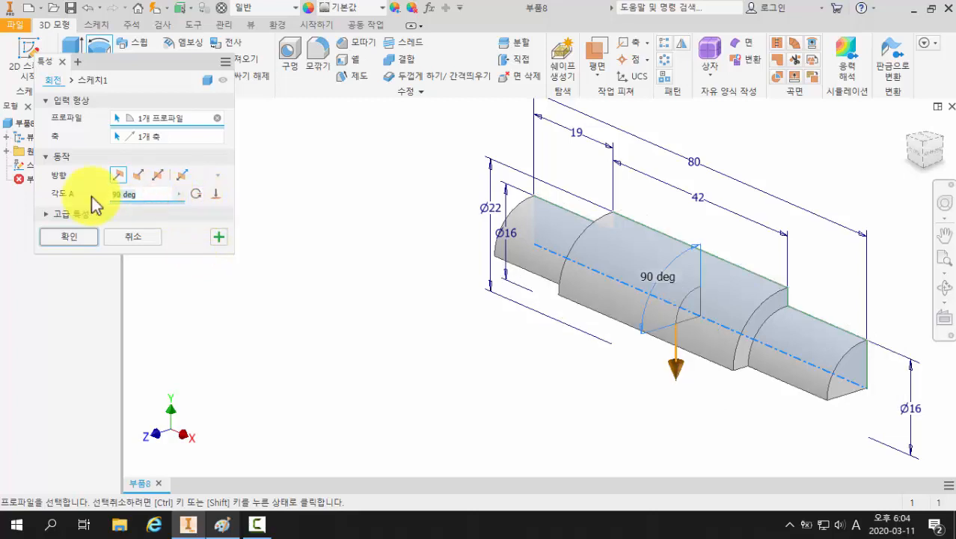
type("18")
key("BackSpace")
key("BackSpace")
key("BackSpace")
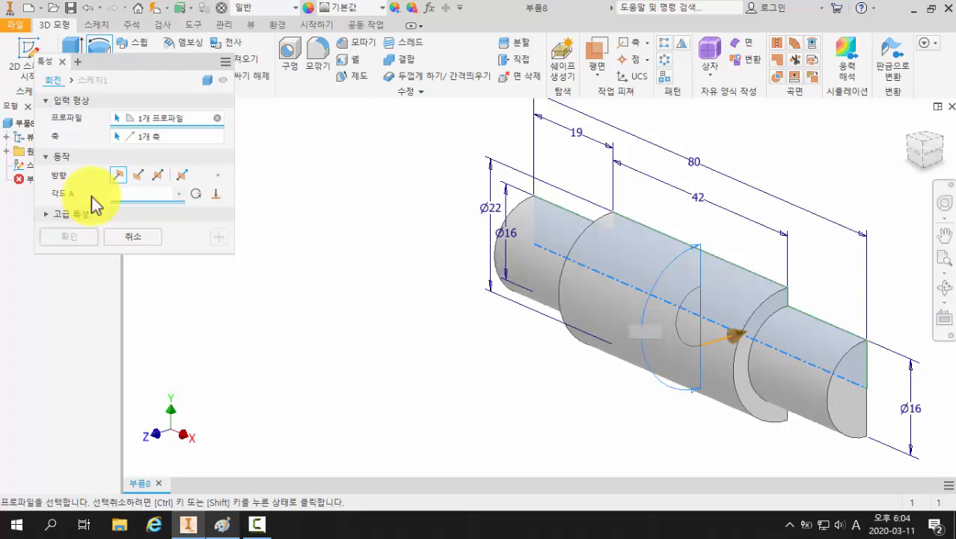
type("270")
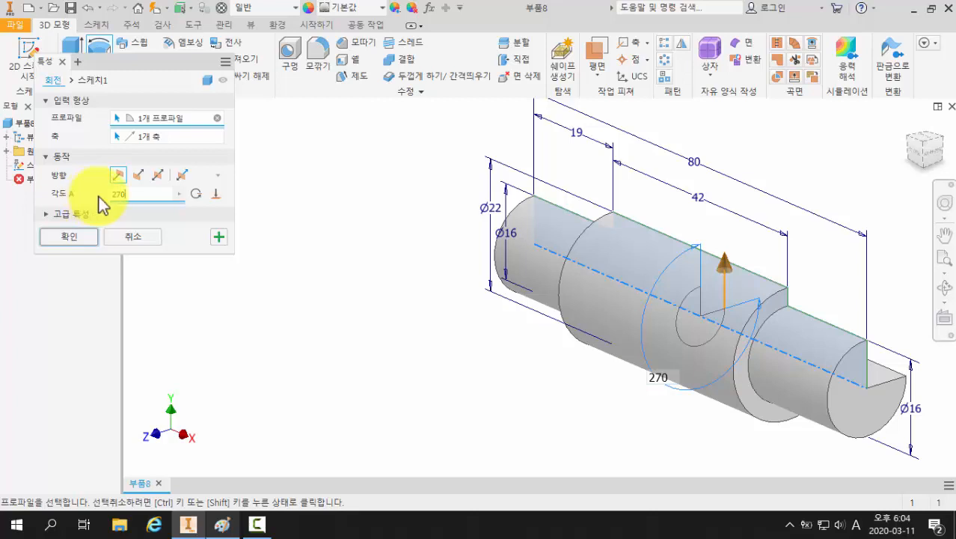
Try the flipped direction for the 270° revolve, switching back to the default direction each time
left_click(139, 177)
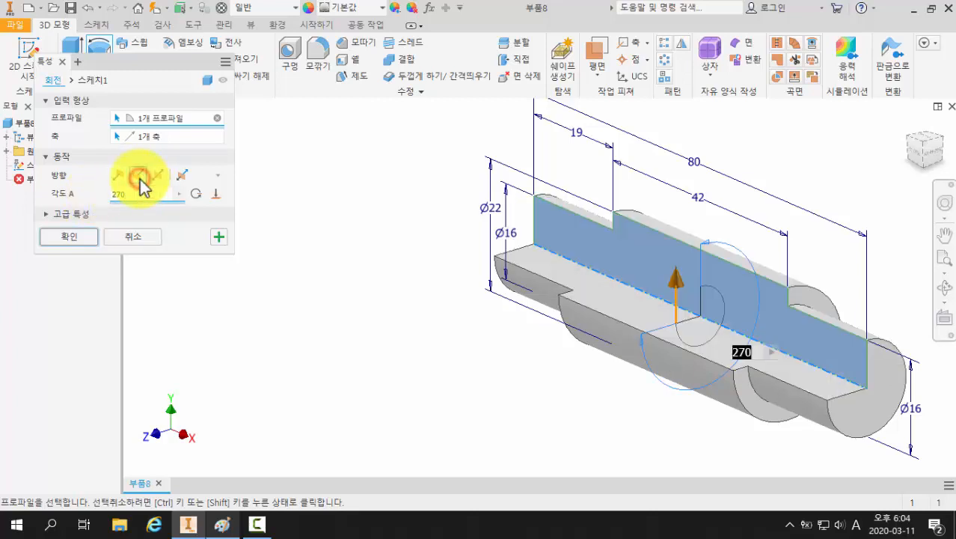
left_click(118, 178)
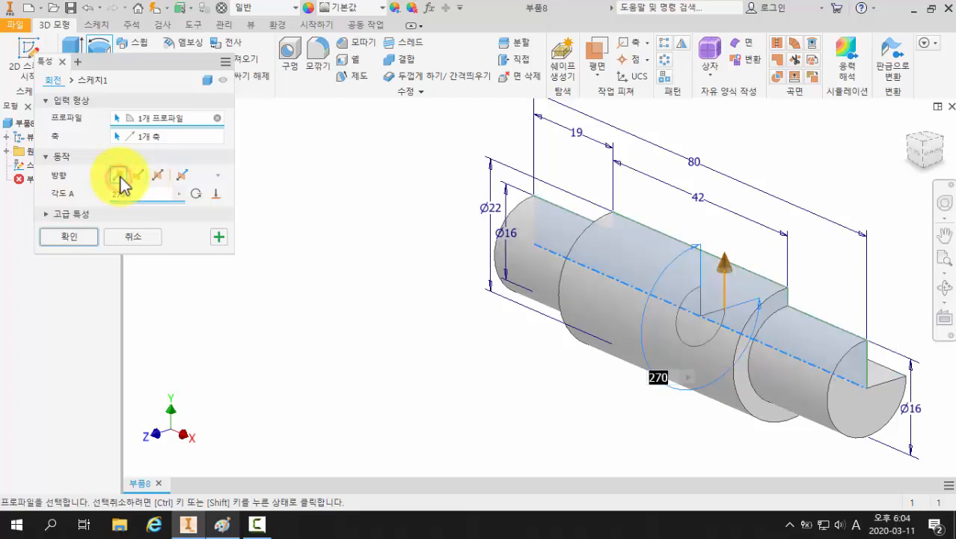
left_click(139, 178)
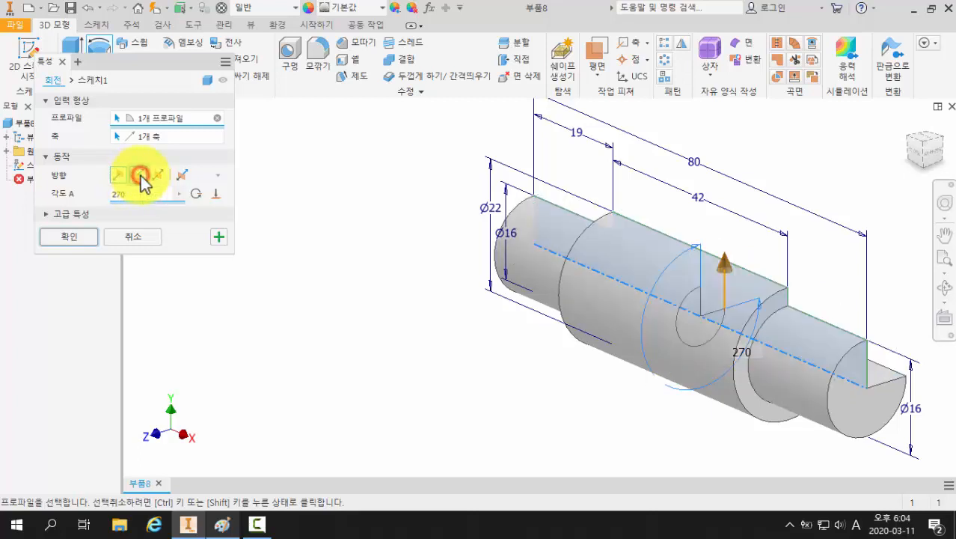
left_click(122, 180)
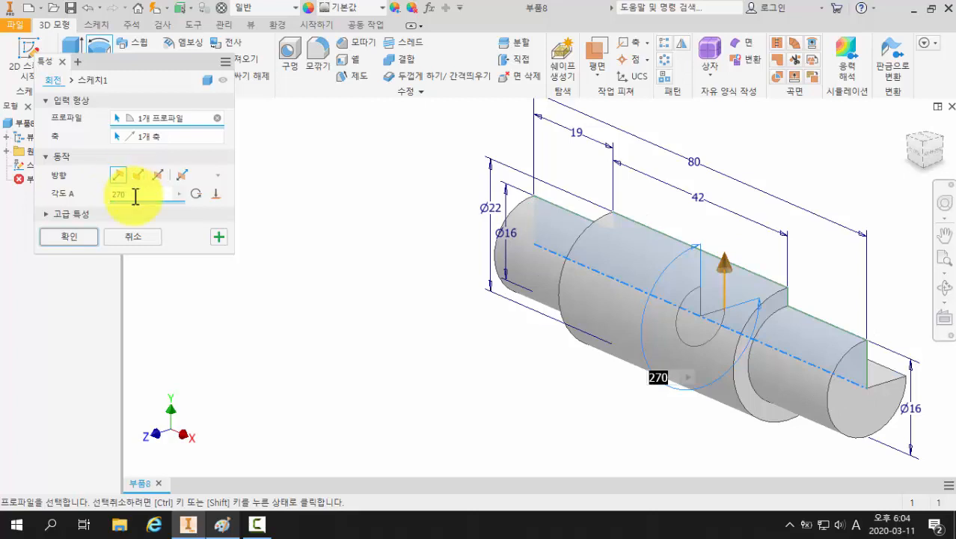
Set the revolve to a full 360° and create the solid shaft
left_click(195, 194)
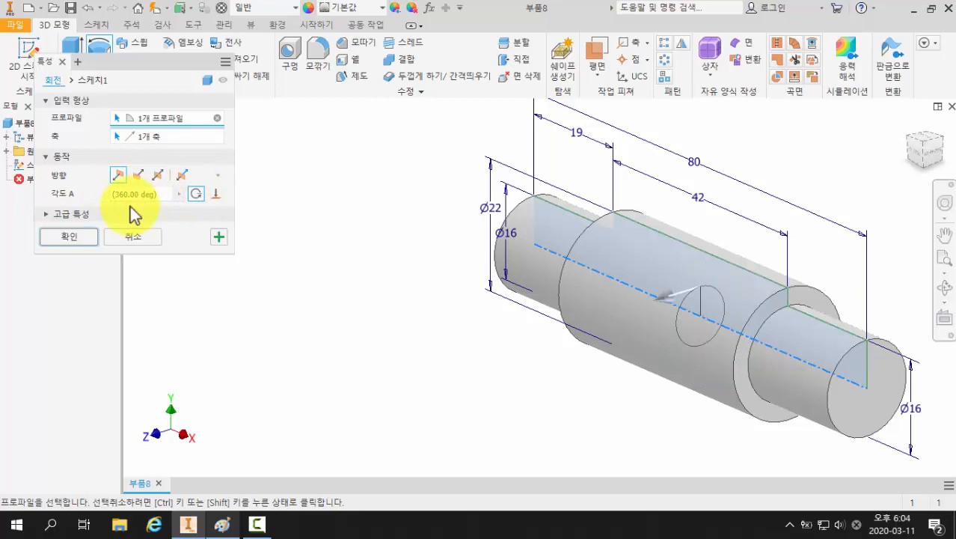
left_click(82, 238)
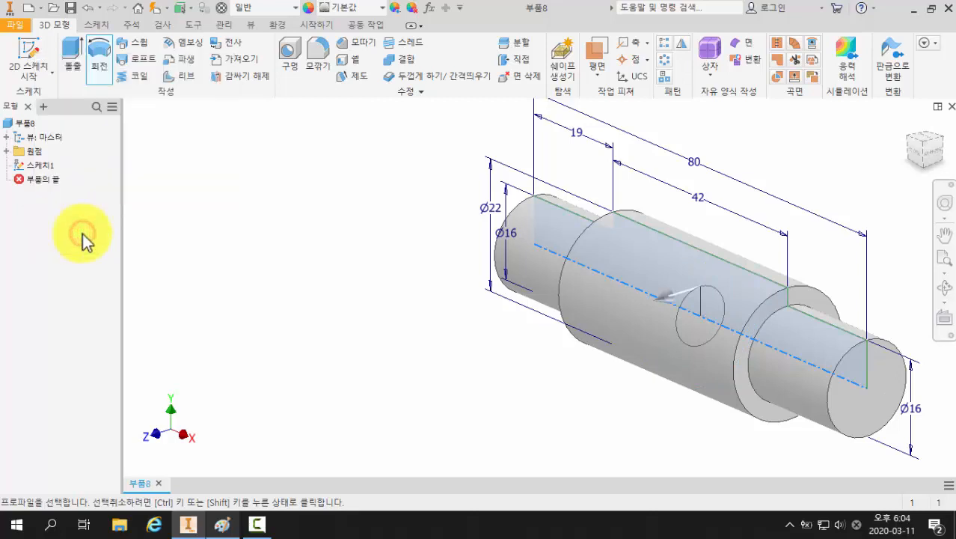
middle_click_drag(389, 314, 277, 308)
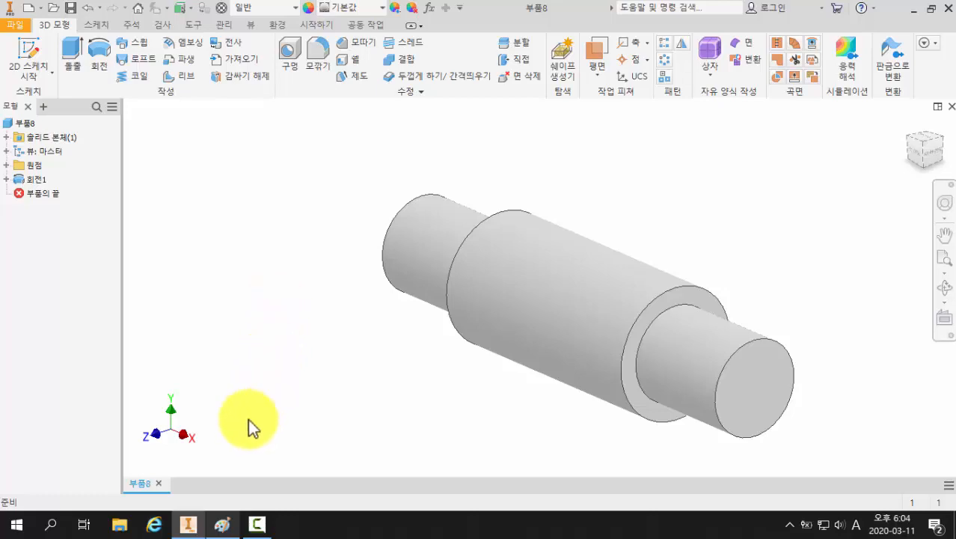
Switch to Paint and undo all the coloured markings and sketches on the reference drawing
left_click(218, 523)
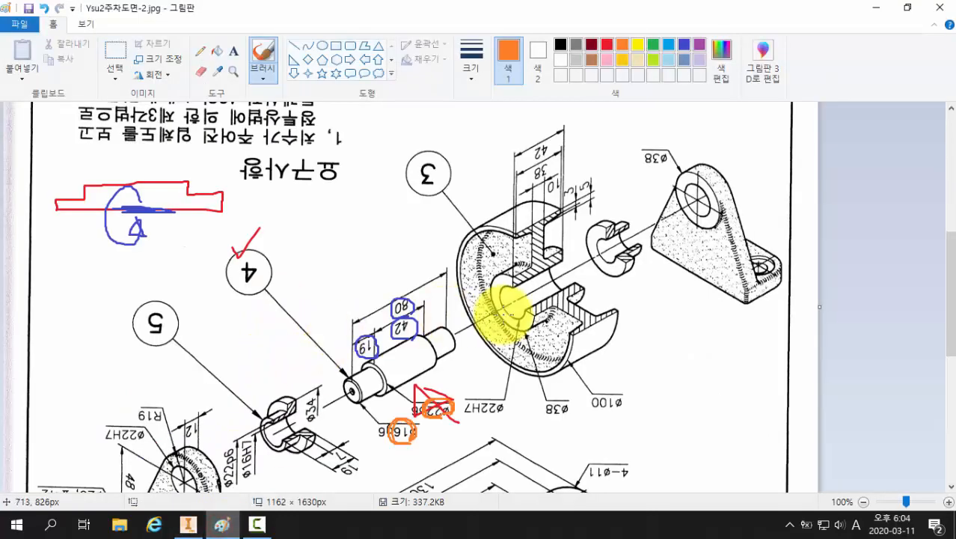
key("ctrl+z")
key("ctrl+z")
key("ctrl+z")
key("ctrl+z")
key("ctrl+z")
key("ctrl+z")
key("ctrl+z")
key("ctrl+z")
key("ctrl+z")
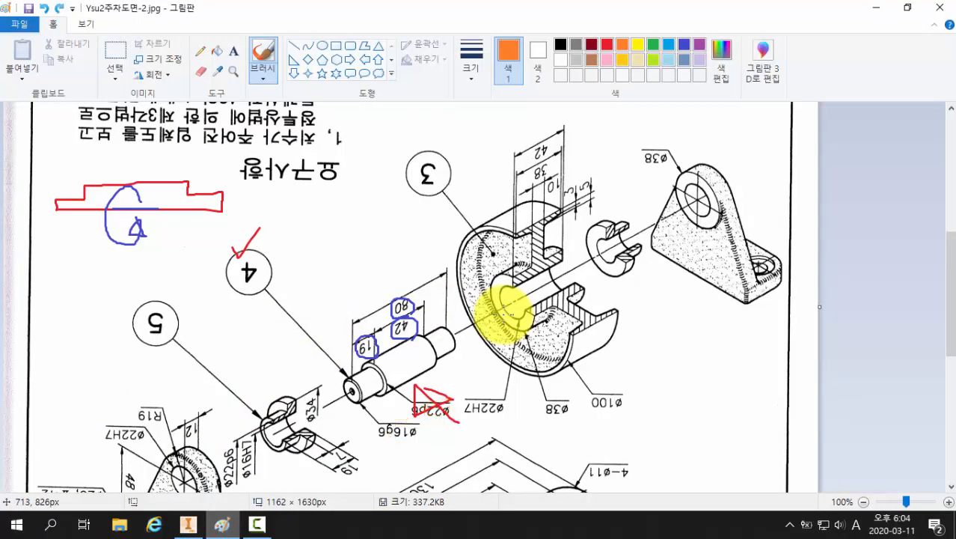
key("ctrl+z")
key("ctrl+z")
key("ctrl+z")
key("ctrl+z")
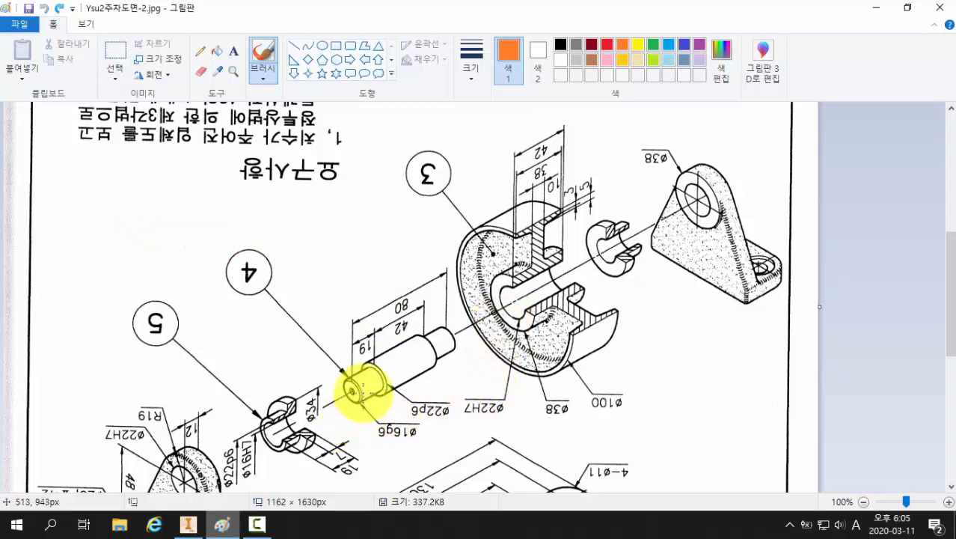
Mark the centre hole on the end face of shaft part 4 with a small orange circle
left_click(361, 394)
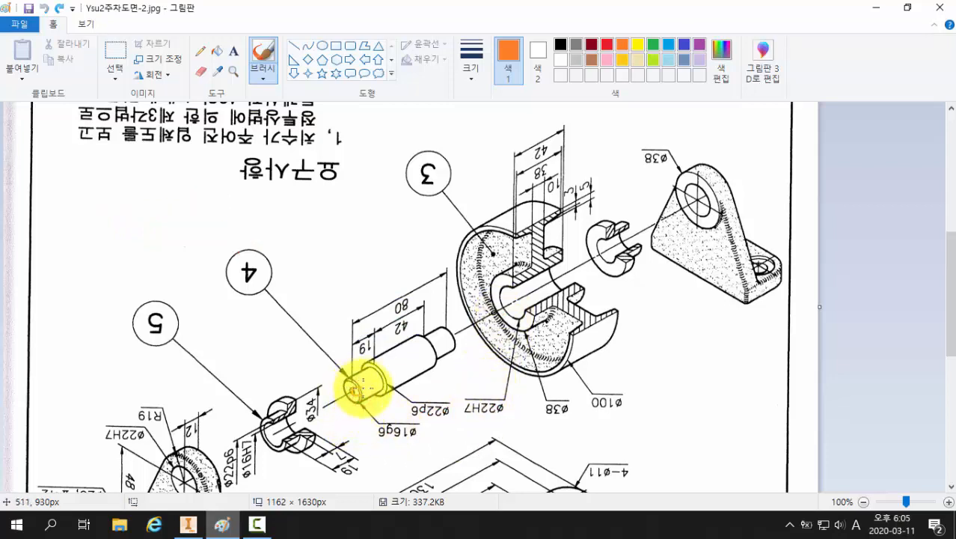
left_click_drag(355, 388, 357, 390)
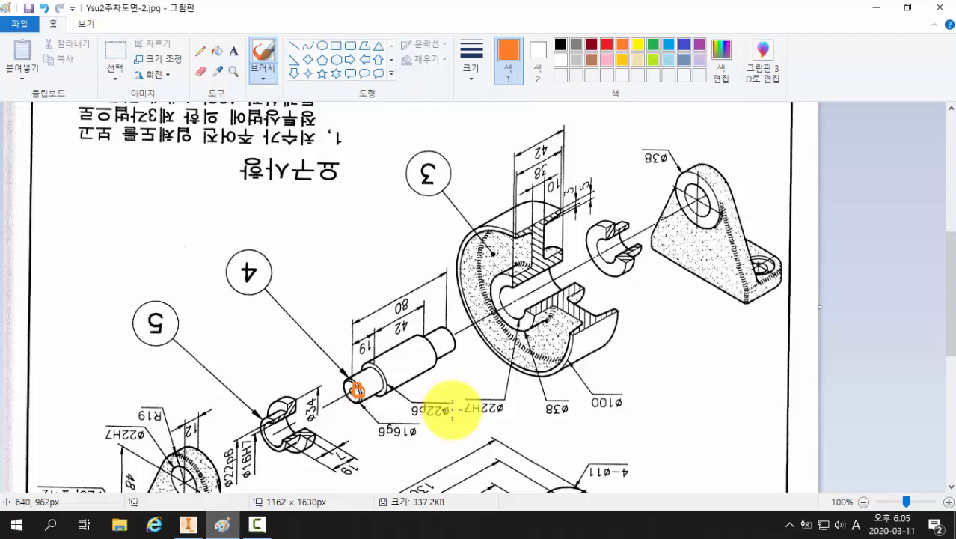
Return to Inventor and chamfer the outer circular edges at both ends of the shaft by 1 mm
left_click(187, 525)
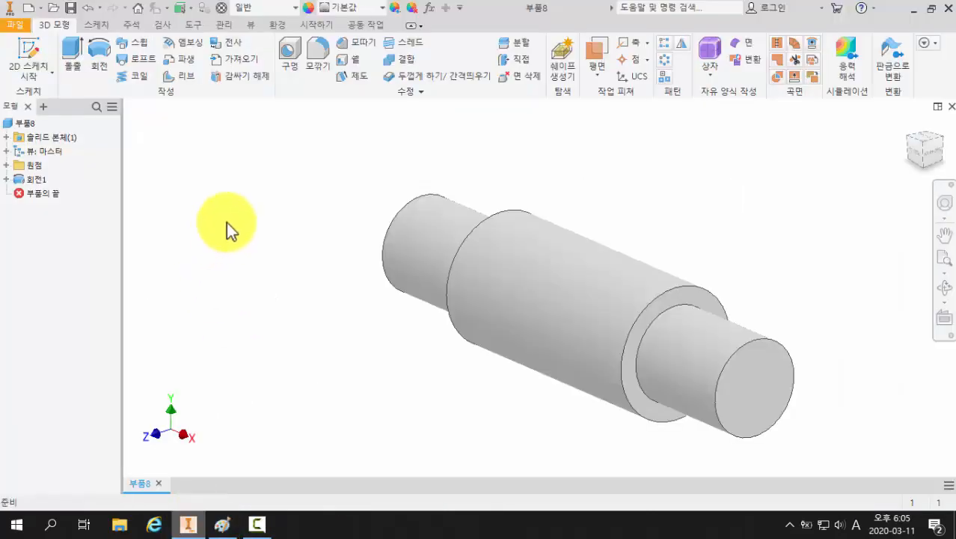
left_click(360, 46)
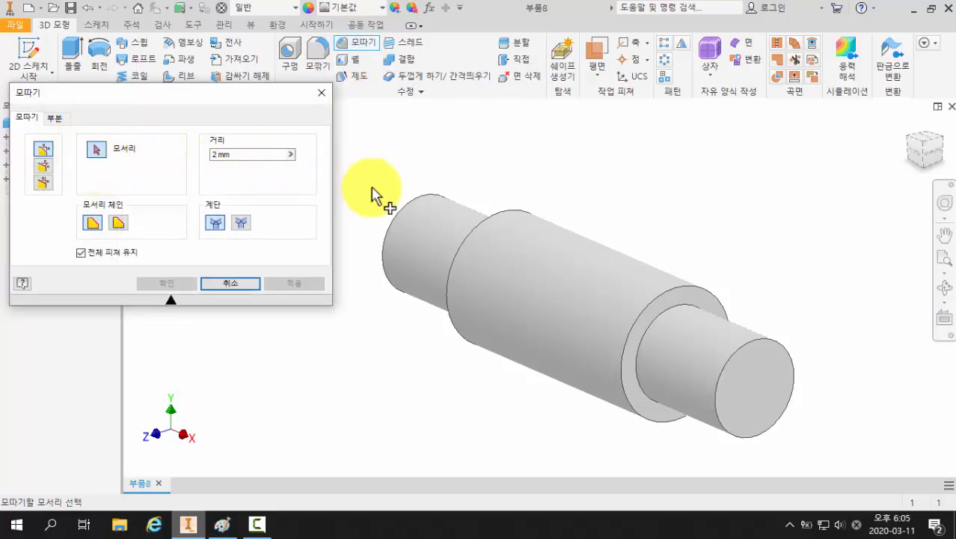
left_click(404, 211)
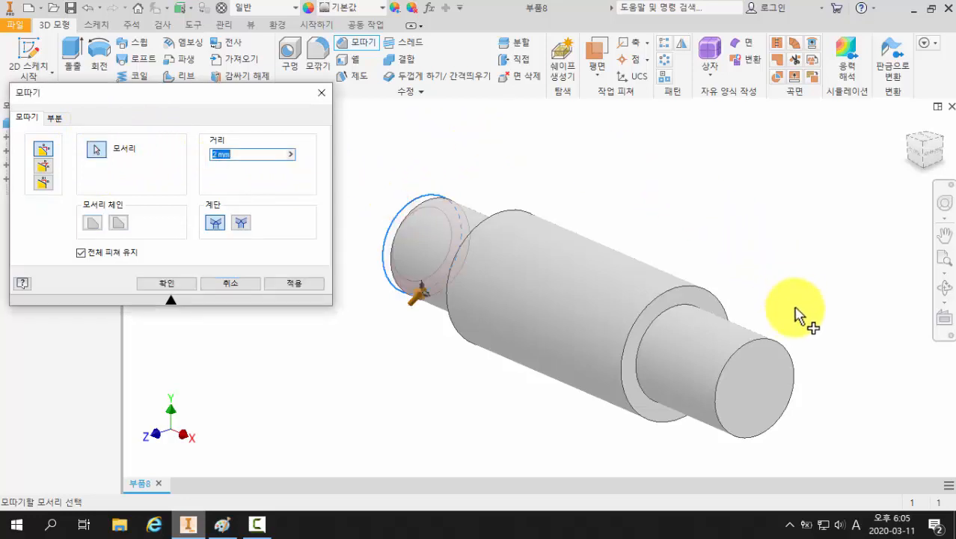
left_click(786, 349)
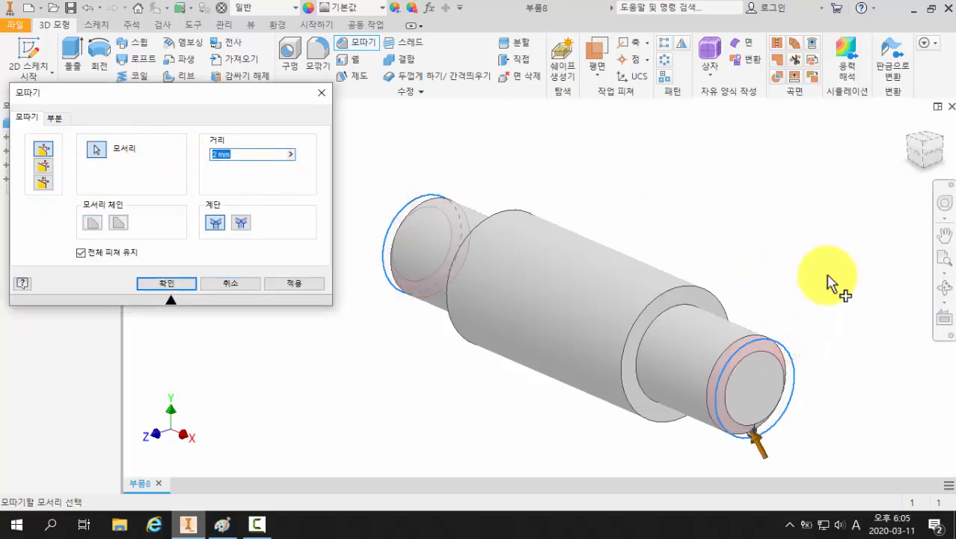
left_click(241, 155)
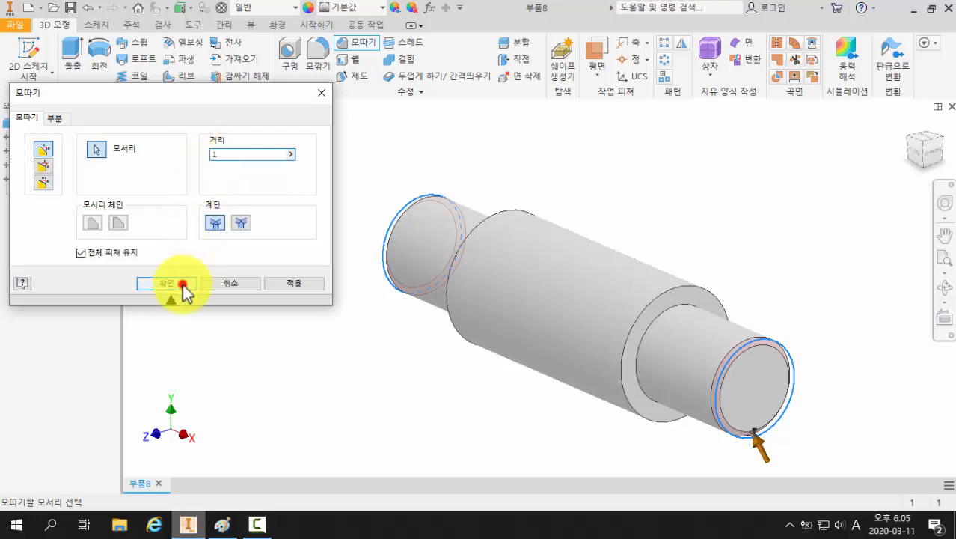
left_click(182, 287)
middle_click_drag(463, 383, 446, 370, "shift")
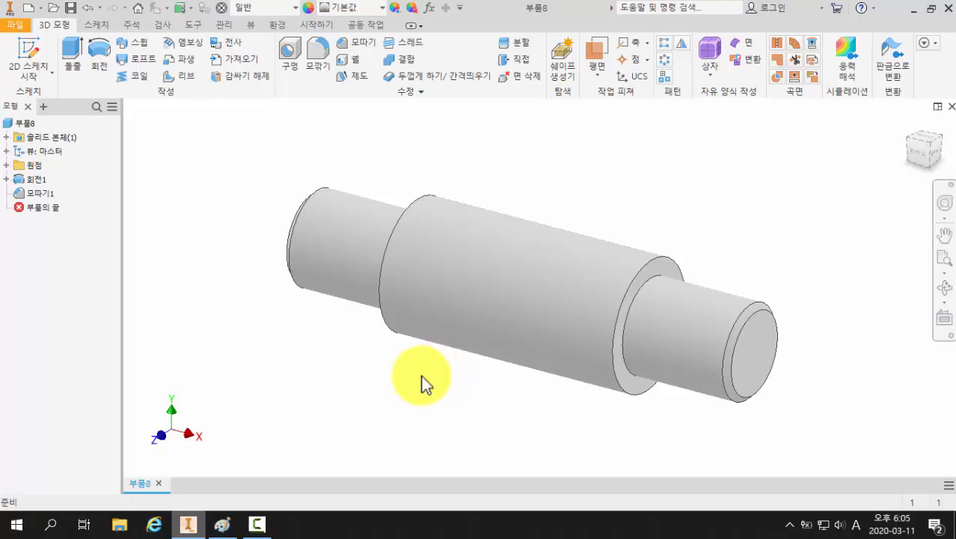
Switch to Paint, undo the orange mark on the shaft end, and circle part 5 in orange
left_click(222, 523)
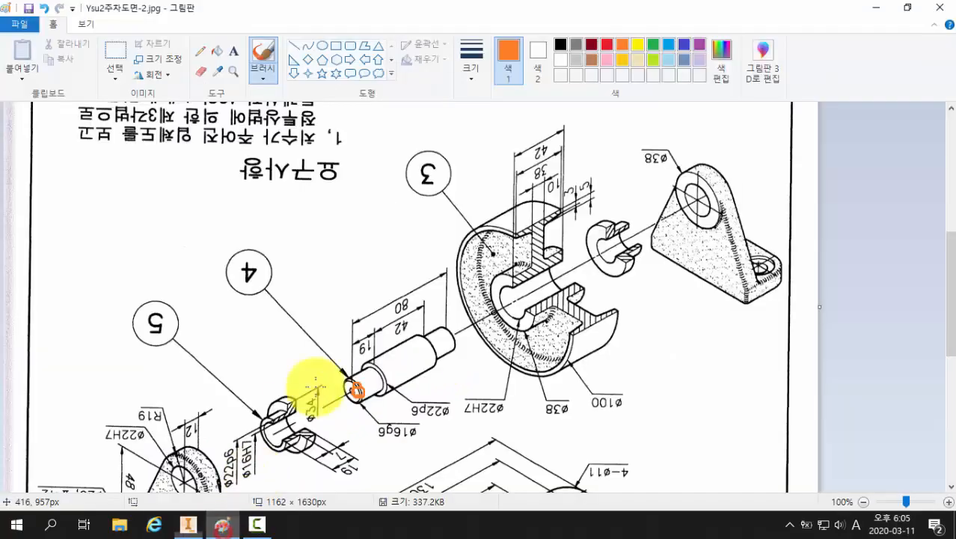
key("ctrl+z")
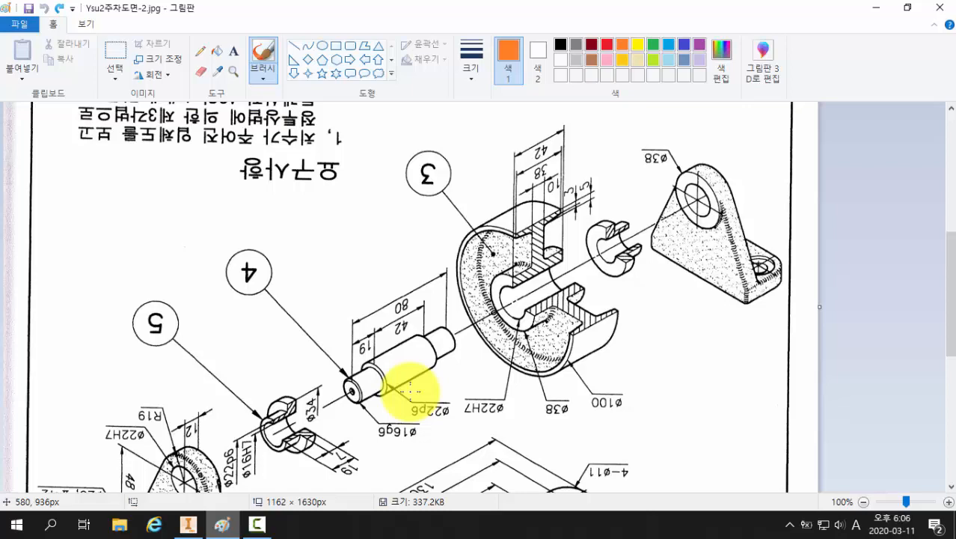
scroll(405, 318, "down", 3)
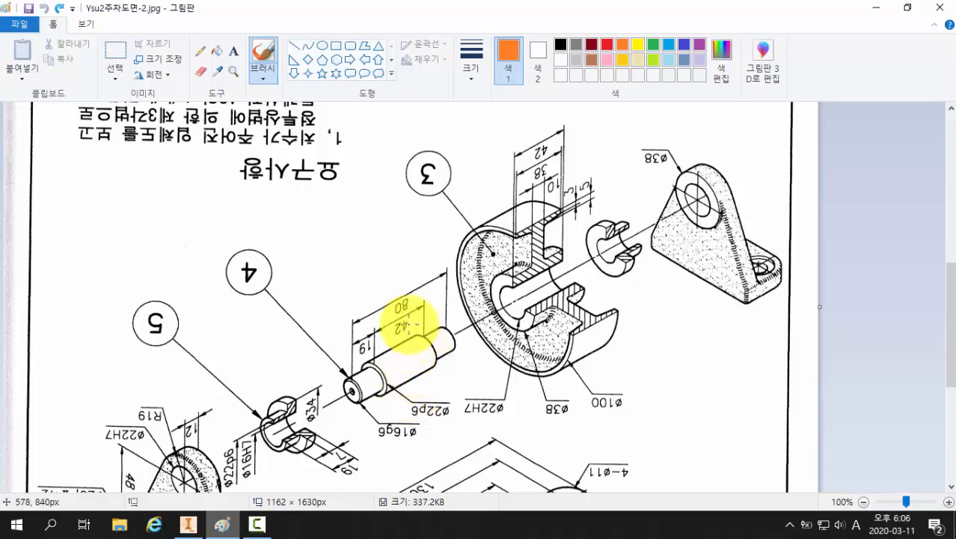
mouse_move(284, 372)
left_mouse_down()
mouse_move(249, 289)
mouse_move(343, 291)
mouse_move(335, 376)
mouse_move(279, 371)
left_mouse_up()
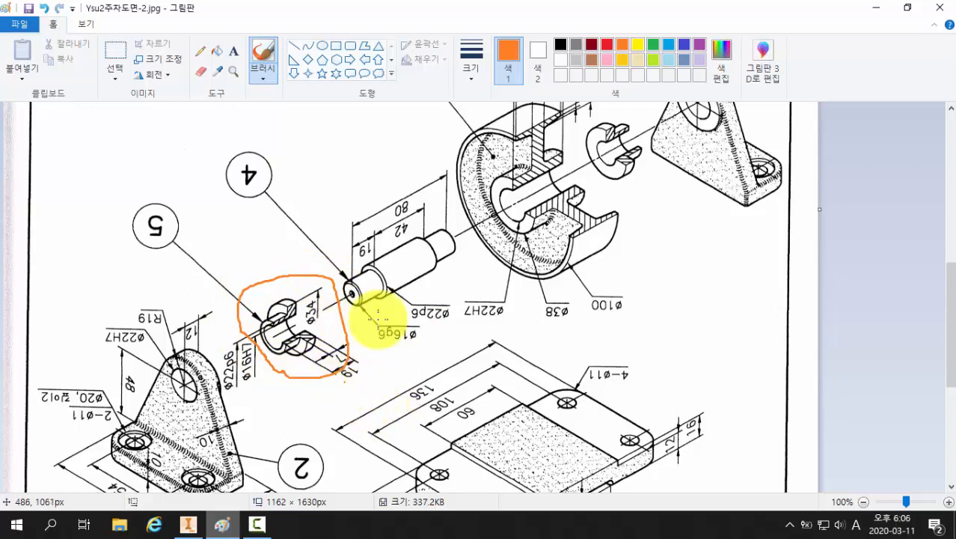
Draw a red arrow pointing at part 5 and sketch its stepped half-section profile in red beside balloon 5
left_click(606, 47)
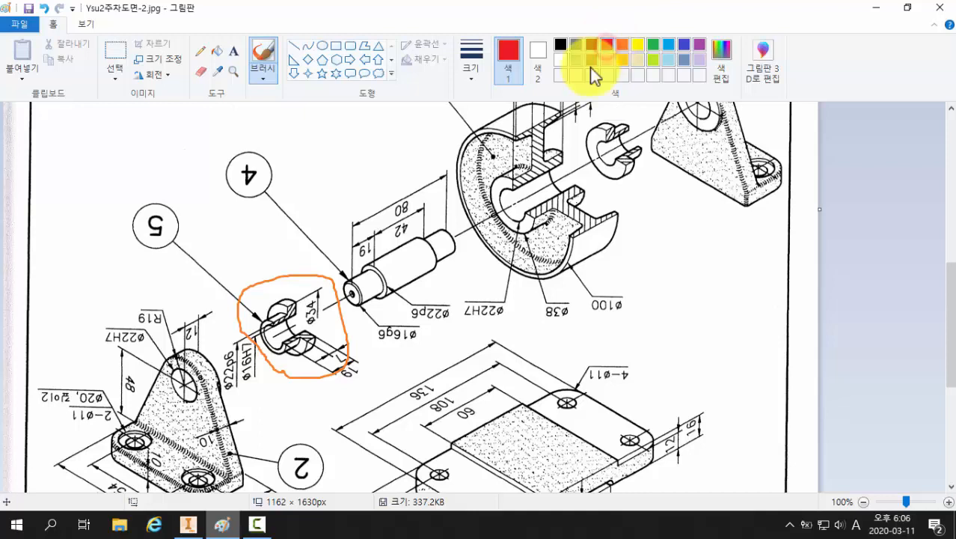
mouse_move(384, 416)
left_mouse_down()
mouse_move(341, 399)
mouse_move(358, 380)
mouse_move(329, 380)
left_mouse_up()
mouse_move(74, 174)
left_mouse_down()
mouse_move(160, 172)
mouse_move(161, 106)
mouse_move(133, 107)
mouse_move(131, 124)
mouse_move(79, 134)
mouse_move(75, 175)
mouse_move(77, 153)
mouse_move(175, 151)
left_mouse_up()
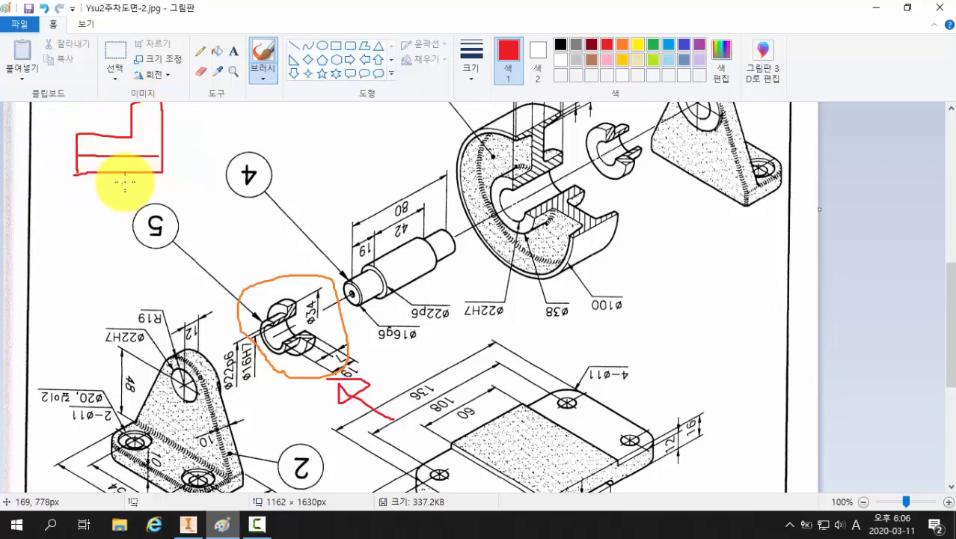
Mark the bottom edge of the red profile sketch in green and draw a blue mark and arrow from its section around that edge
left_click(653, 45)
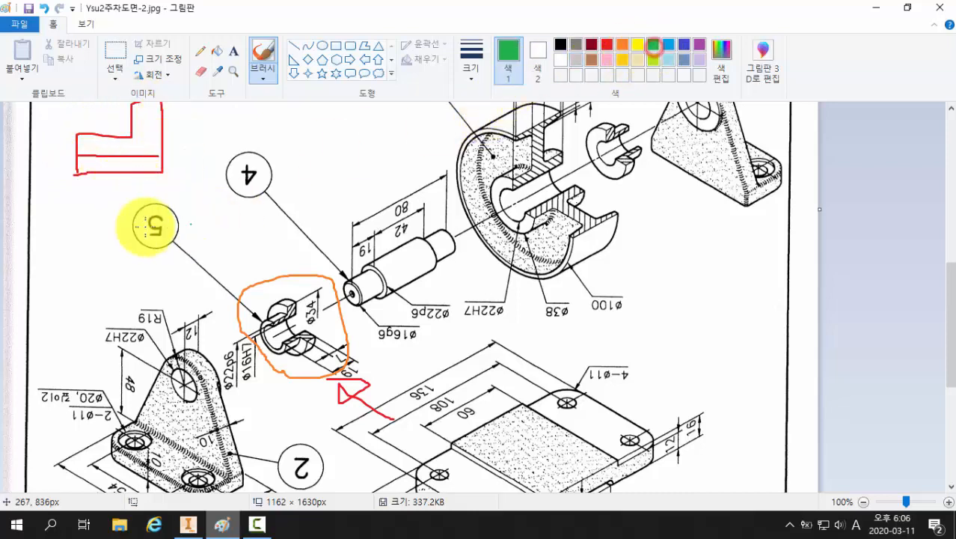
left_click_drag(96, 173, 128, 173)
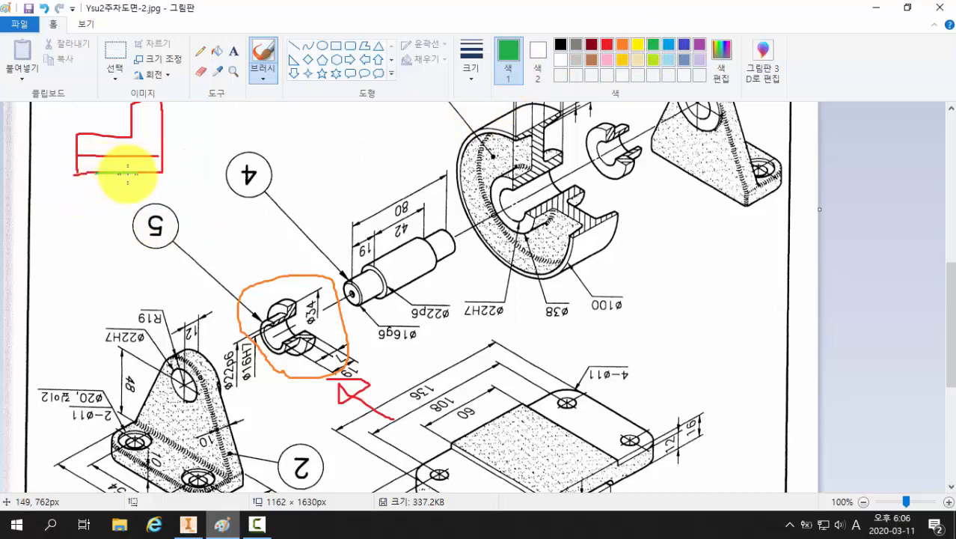
left_click(682, 49)
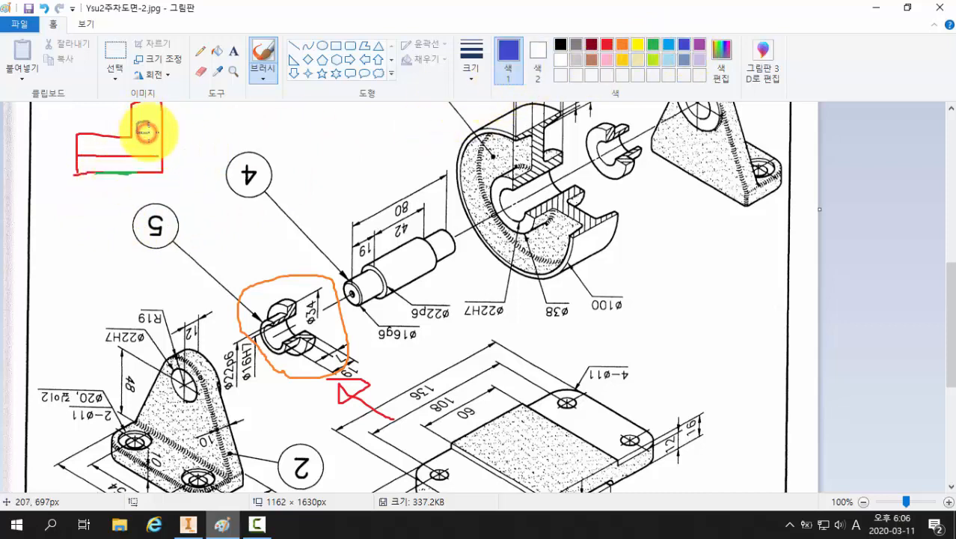
mouse_move(146, 130)
left_mouse_down()
mouse_move(109, 151)
mouse_move(147, 146)
mouse_move(151, 120)
mouse_move(148, 144)
mouse_move(179, 133)
mouse_move(198, 226)
mouse_move(158, 233)
left_mouse_up()
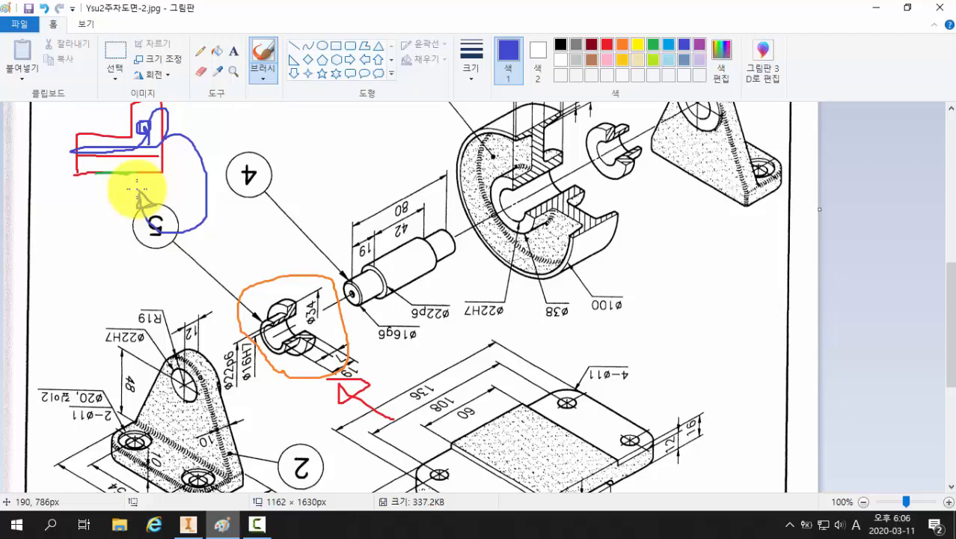
Switch to Inventor, create a new part from the Standard.ipt template and start a 2D sketch on the XY plane
left_click(192, 525)
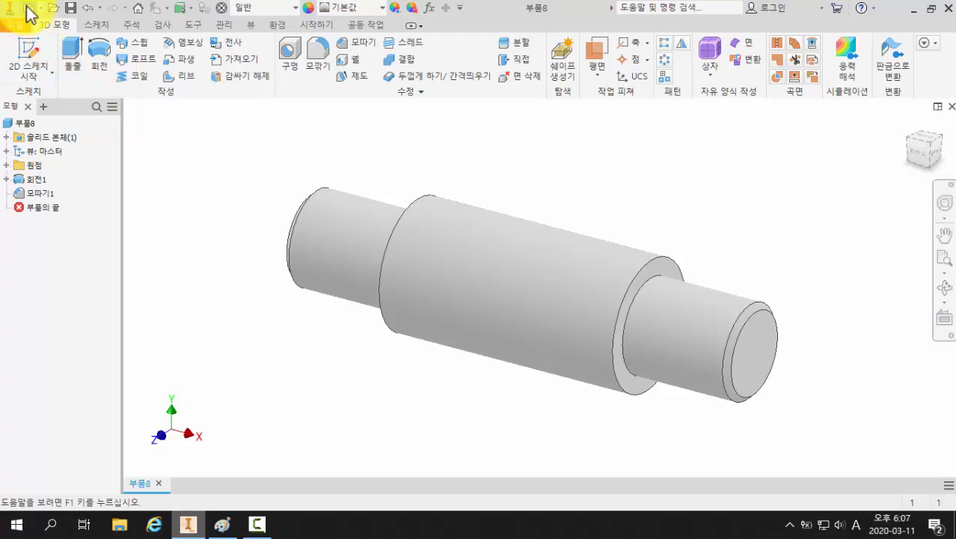
left_click(27, 11)
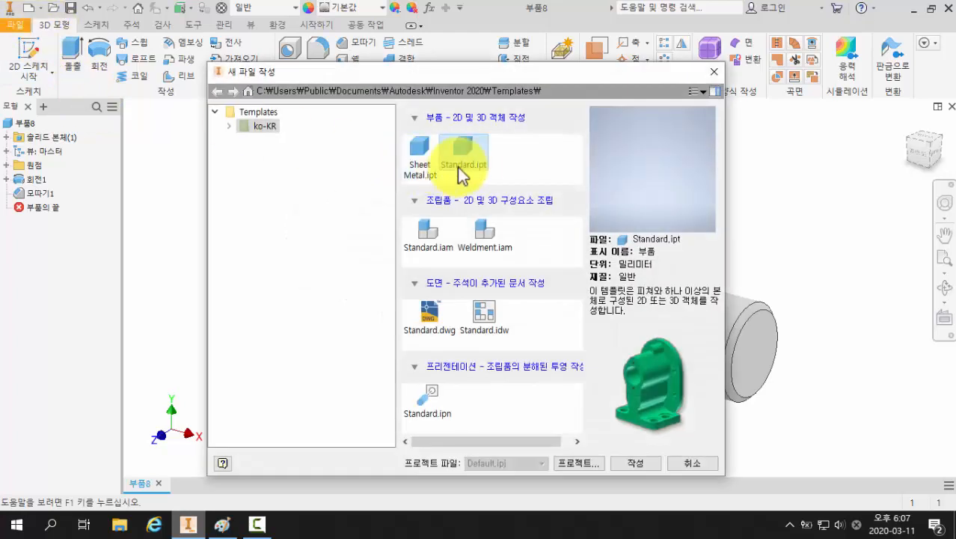
left_click(471, 164)
left_click(635, 465)
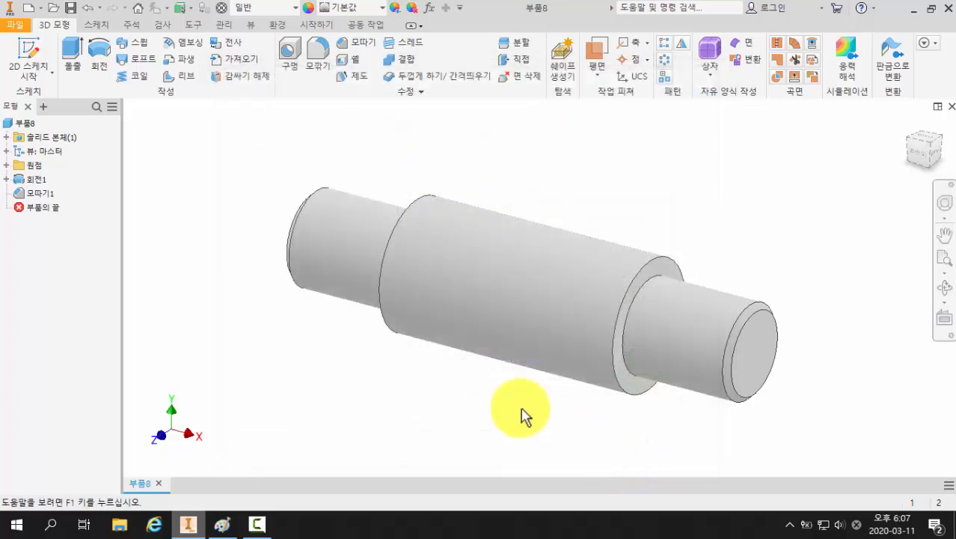
left_click(26, 51)
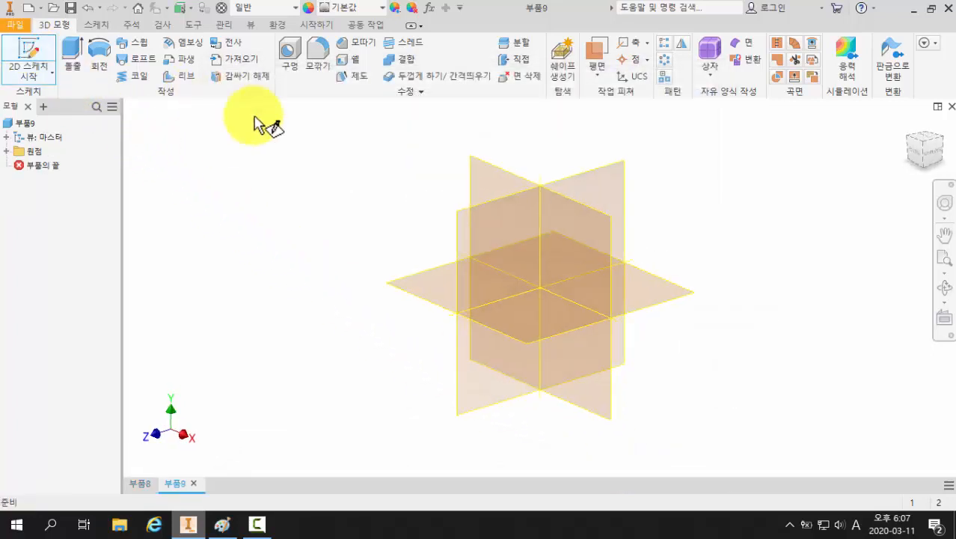
left_click(472, 163)
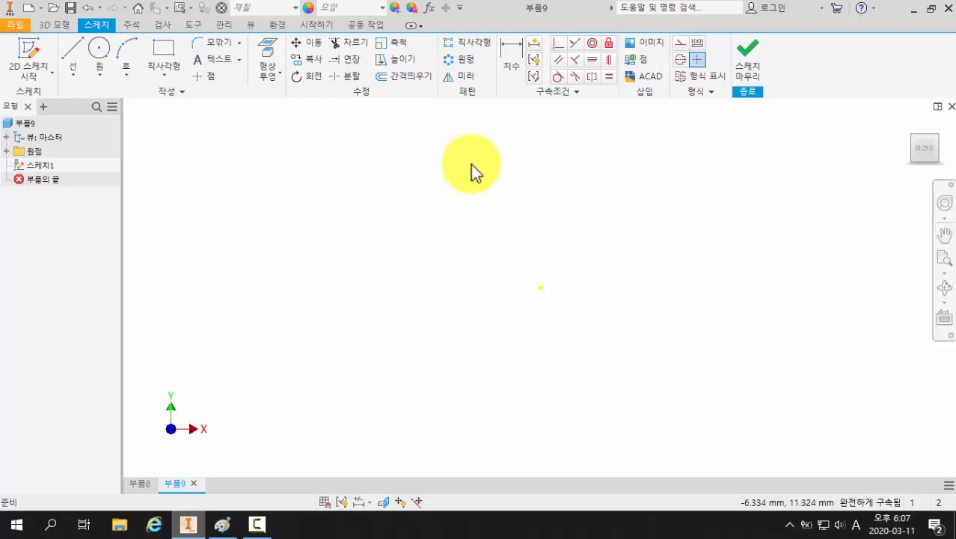
Sketch a closed stepped half-profile from the origin, about 20 mm long and 15 mm high, with the taller flange at its far end
left_click(71, 53)
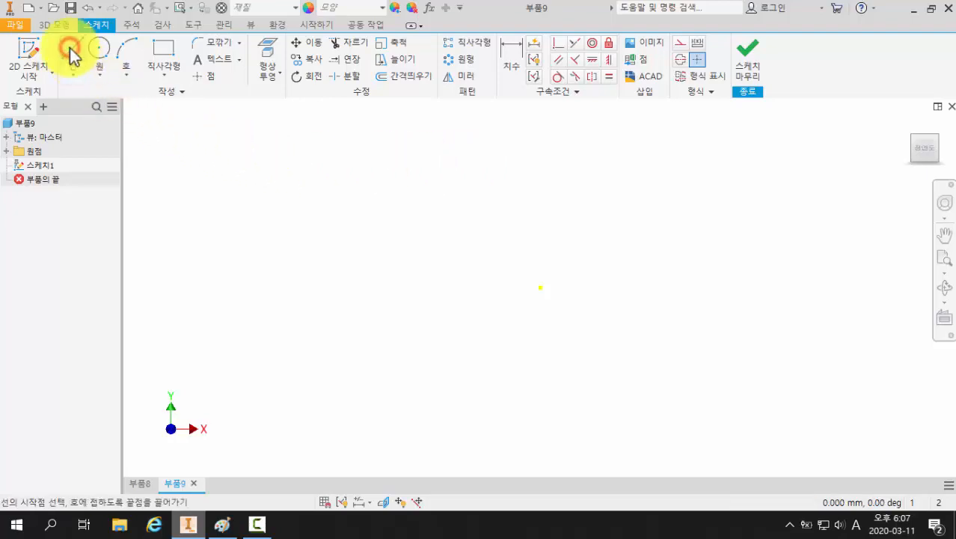
left_click(222, 526)
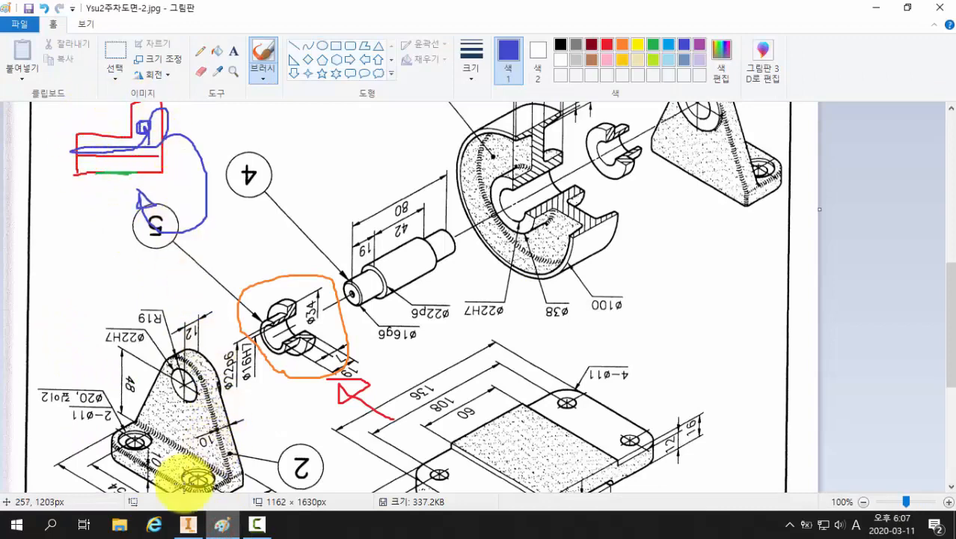
left_click(188, 525)
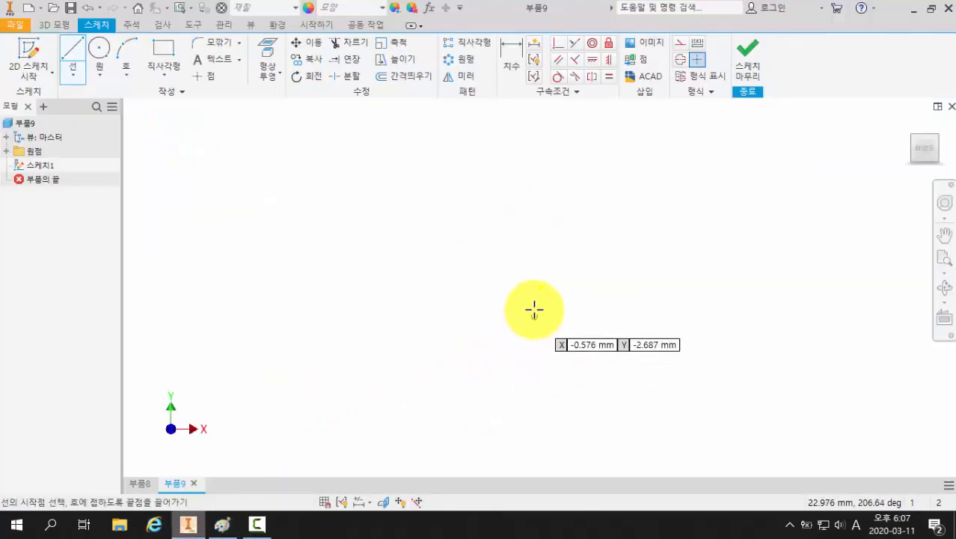
left_click(540, 288)
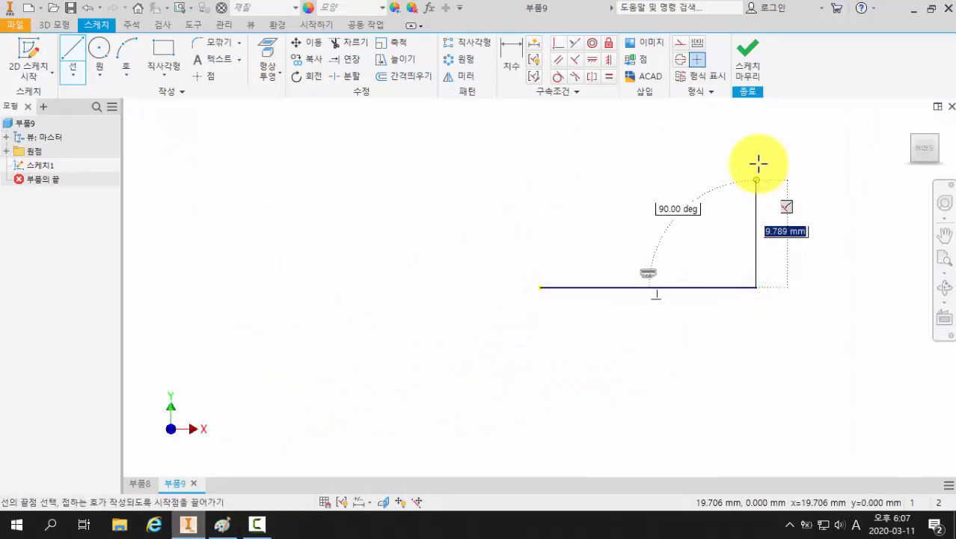
left_click(757, 122)
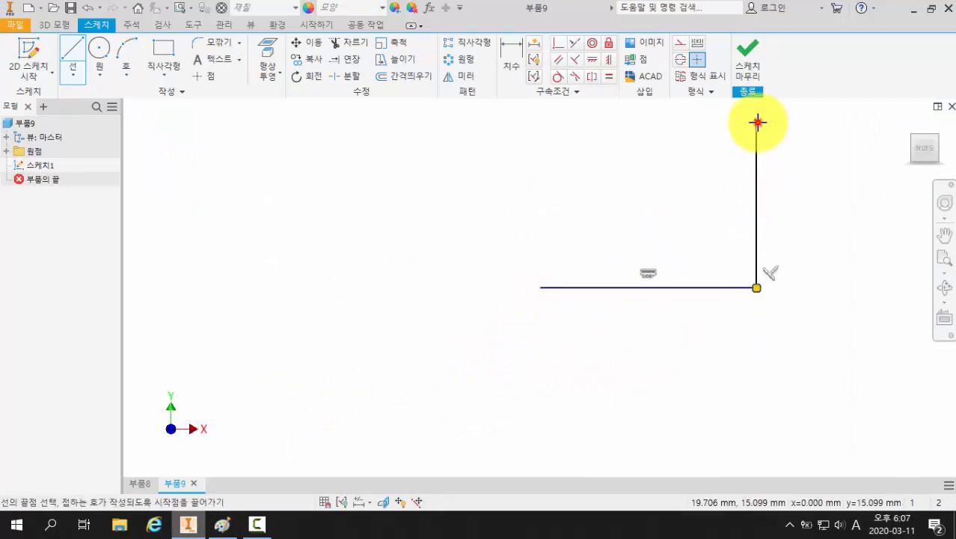
left_click(681, 121)
left_click(680, 168)
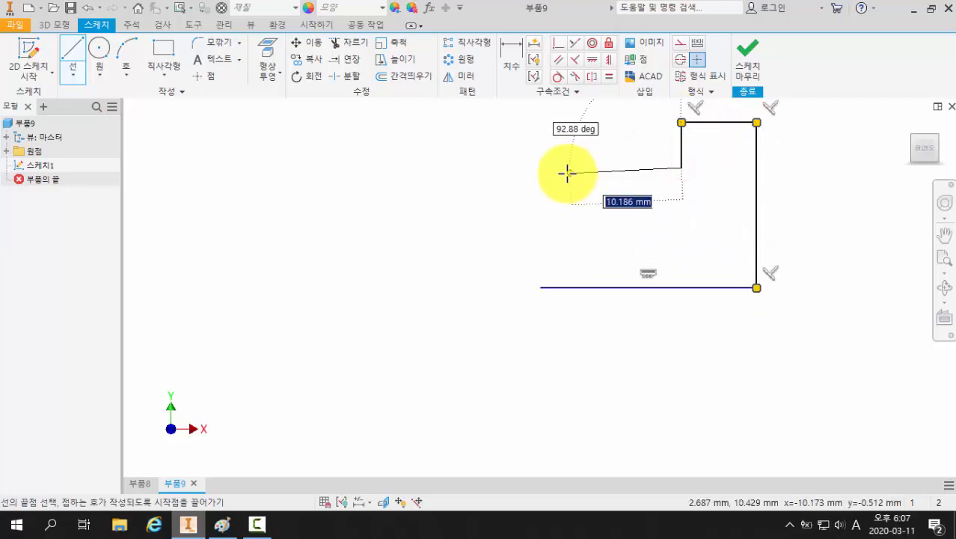
left_click(541, 167)
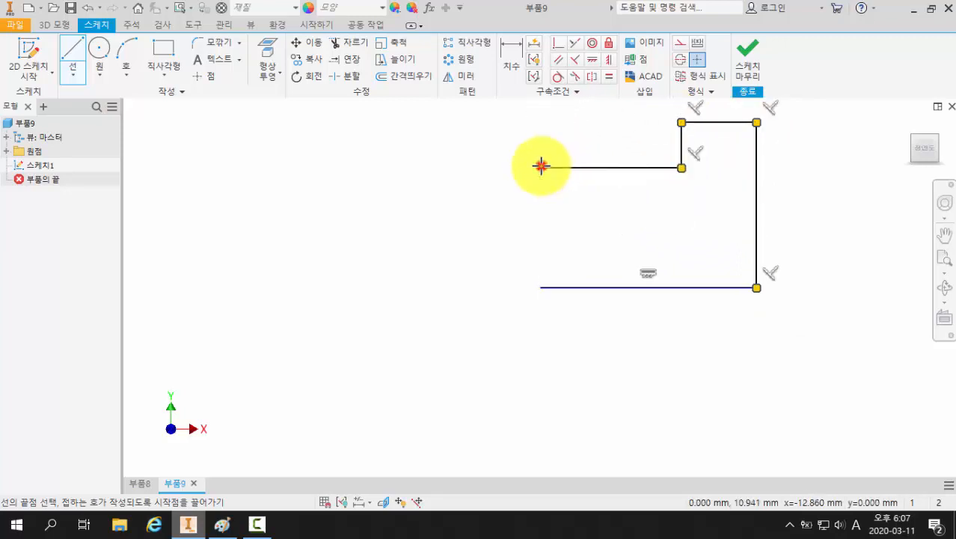
left_click(540, 287)
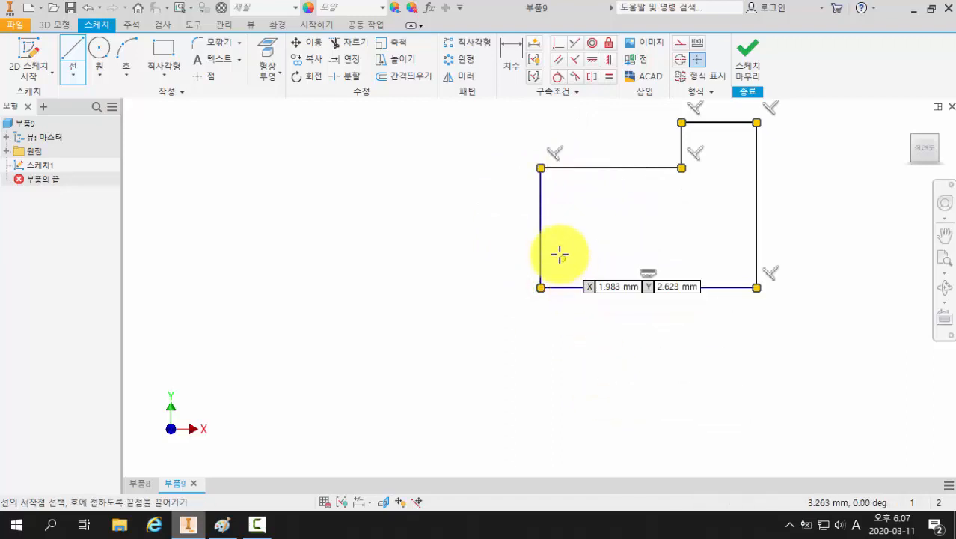
Draw a horizontal bore line across the lower part of the profile, from the origin-side edge to the flange's outer edge
left_click(540, 239)
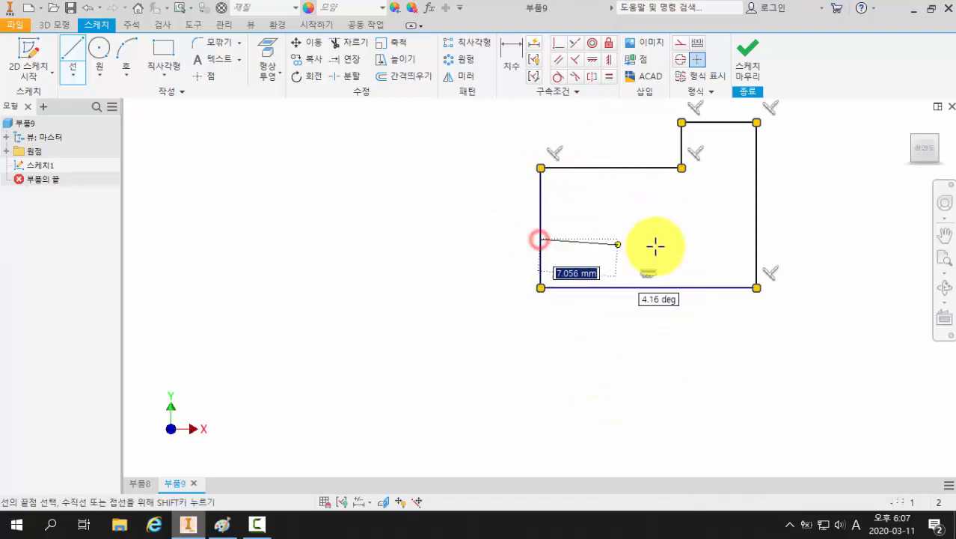
double_click(756, 238)
middle_click_drag(412, 241, 386, 277)
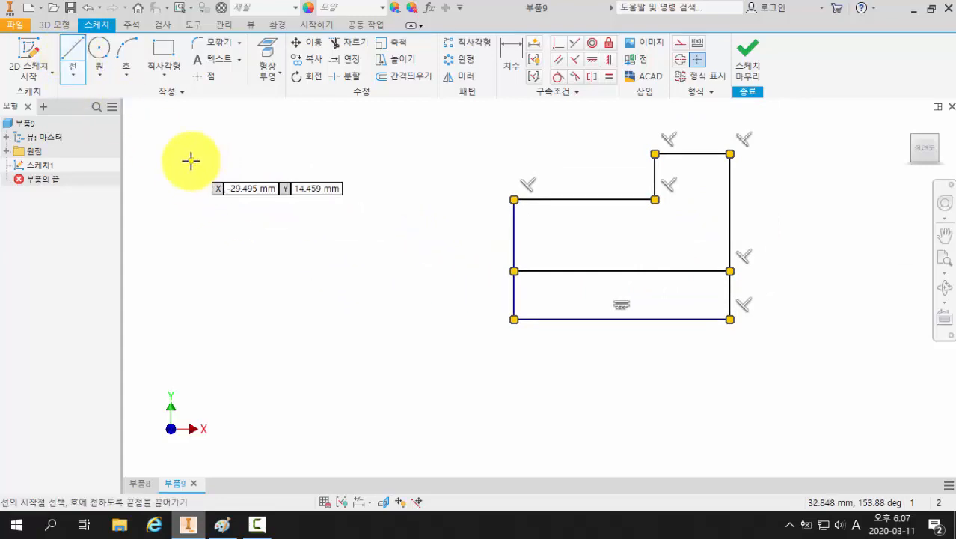
key("Escape")
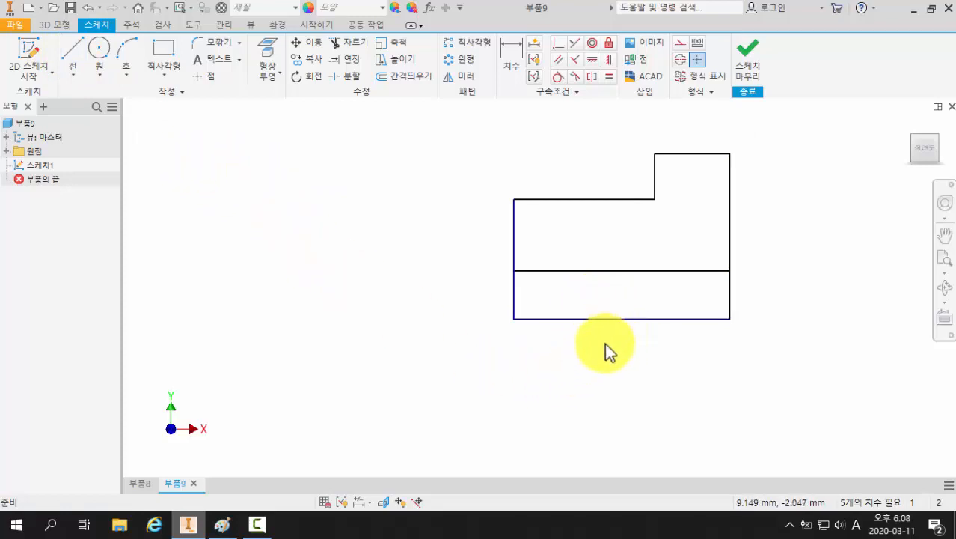
Convert the profile's bottom line to a centerline
left_click(677, 319)
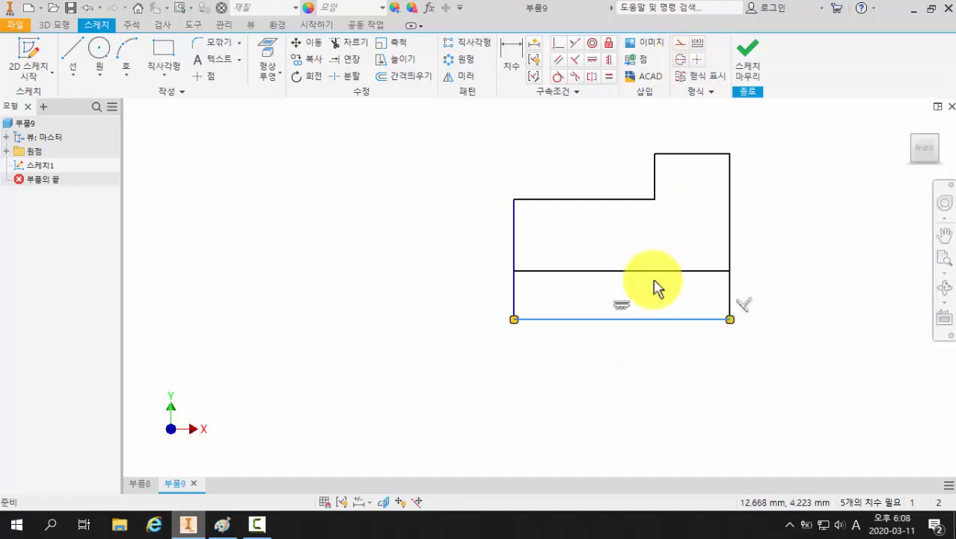
left_click(680, 60)
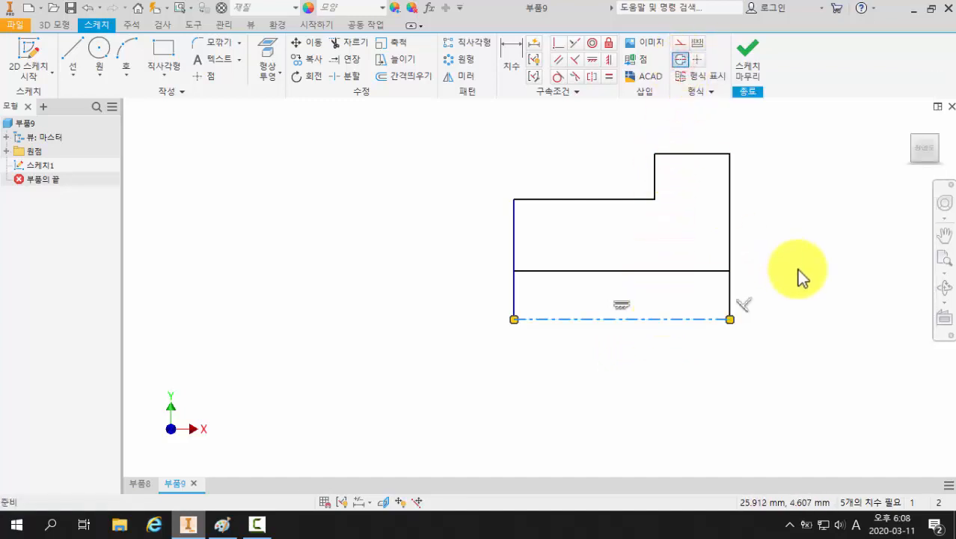
key("Escape")
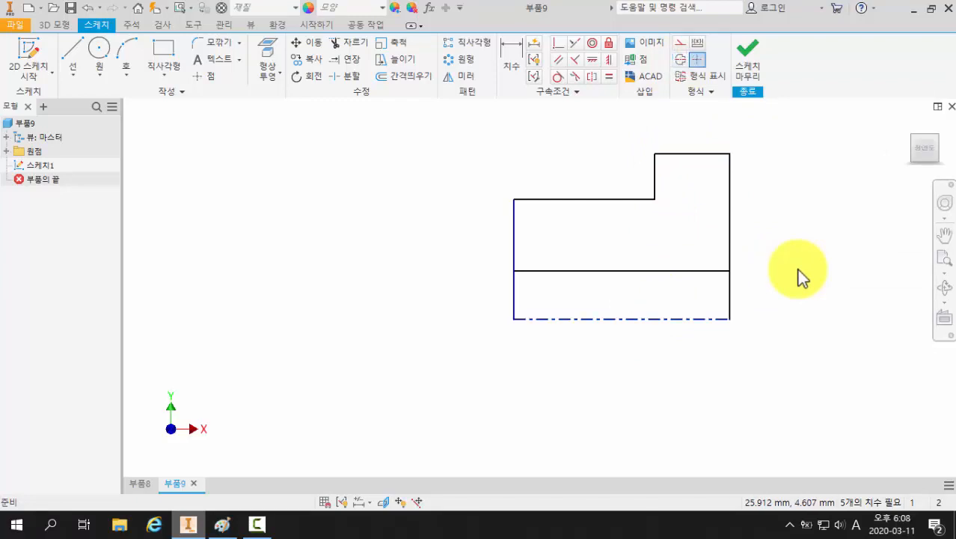
middle_click_drag(797, 269, 742, 305)
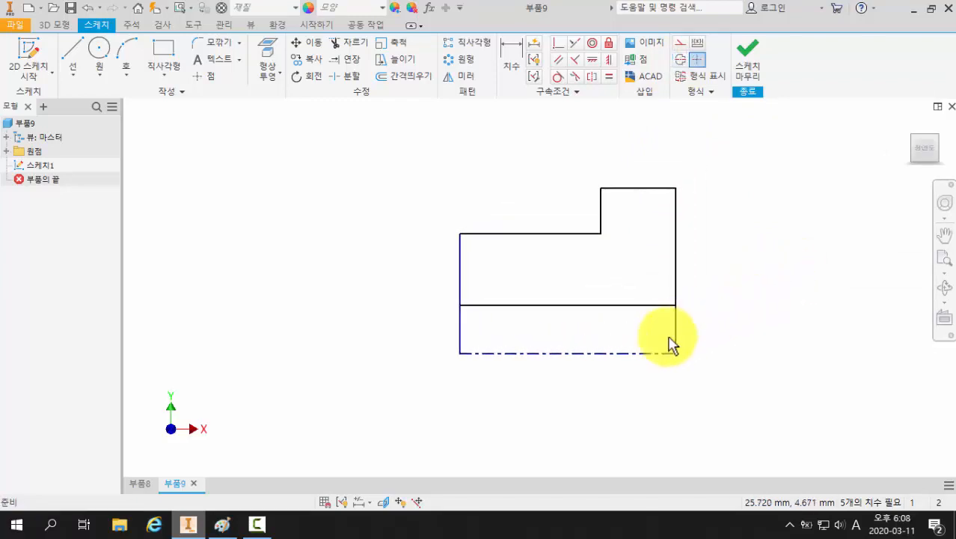
Check part 5 on the Paint drawing, then return to Inventor and dimension the flange thickness as 7 mm
left_click(223, 524)
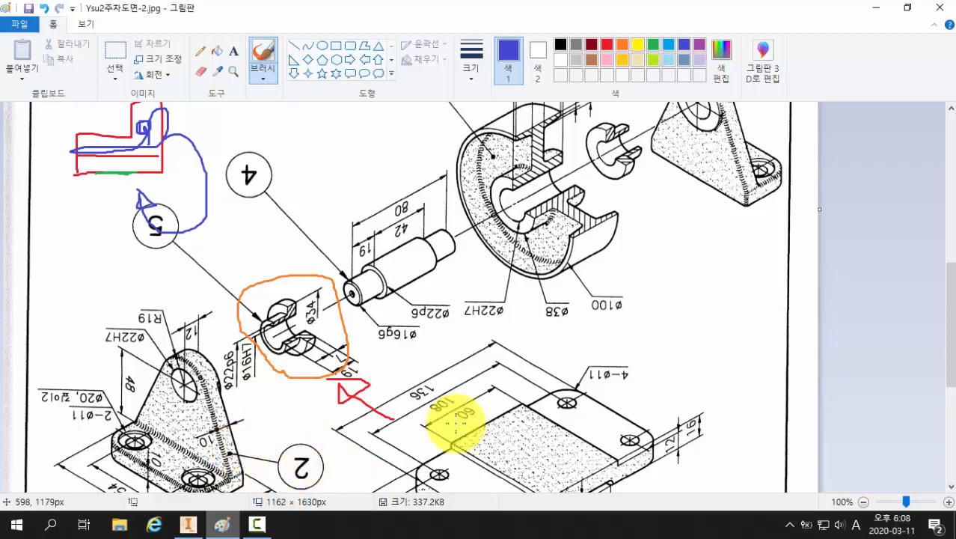
left_click(188, 523)
left_click(517, 64)
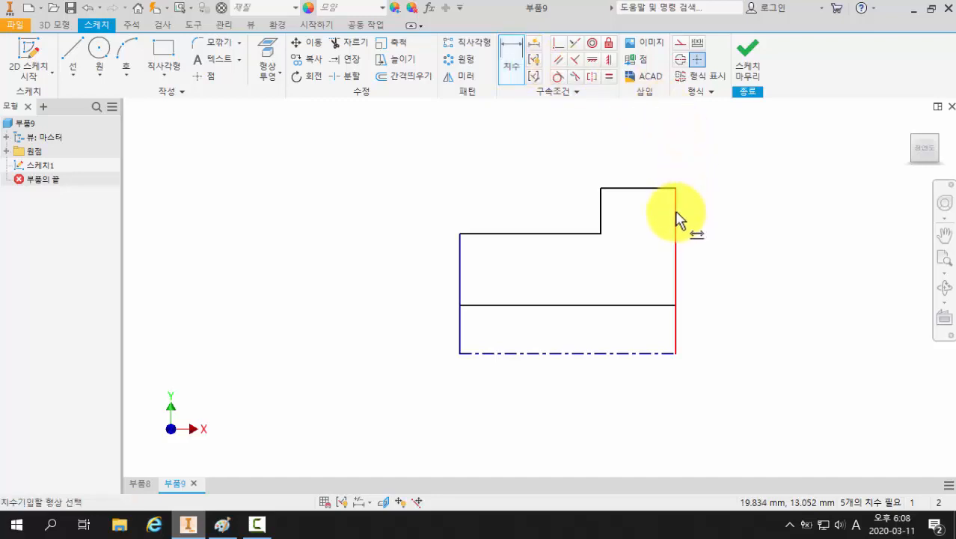
left_click(676, 217)
left_click(601, 209)
left_click(635, 158)
type("7")
key("Return")
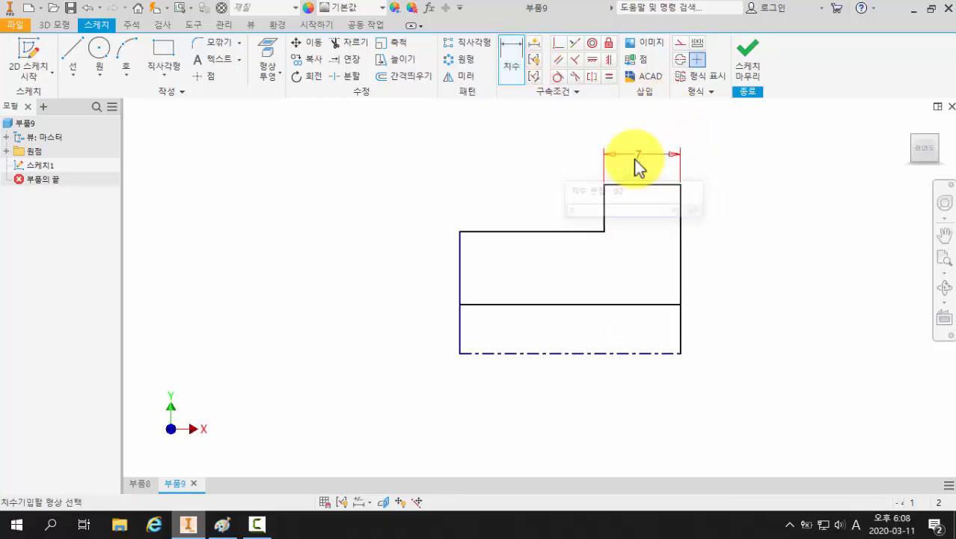
Dimension the overall length of the profile as 19 mm
left_click(676, 216)
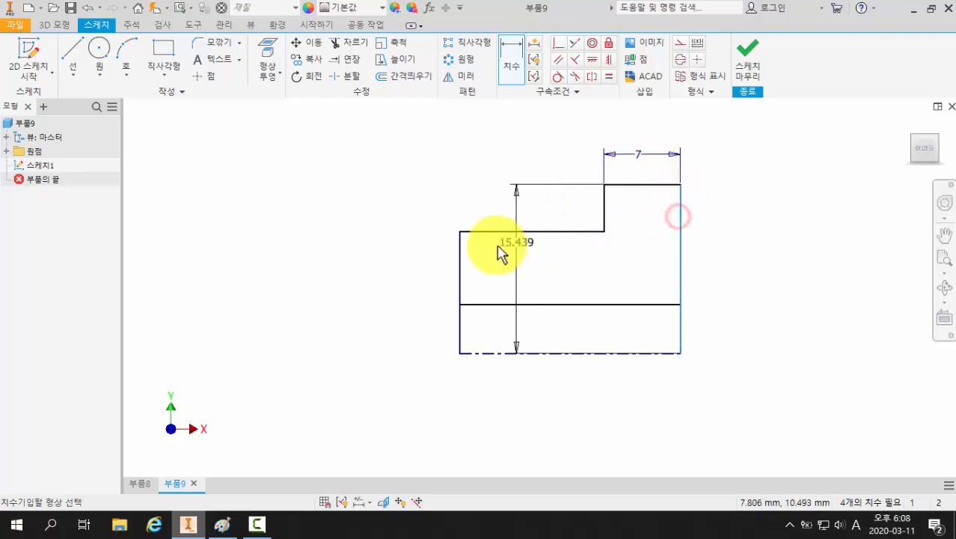
left_click(459, 261)
left_click(533, 133)
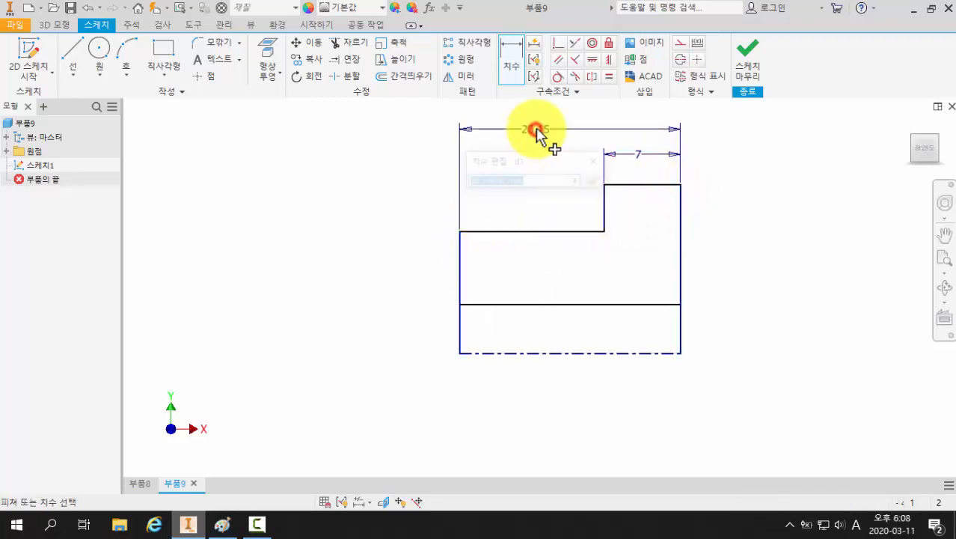
key("Return")
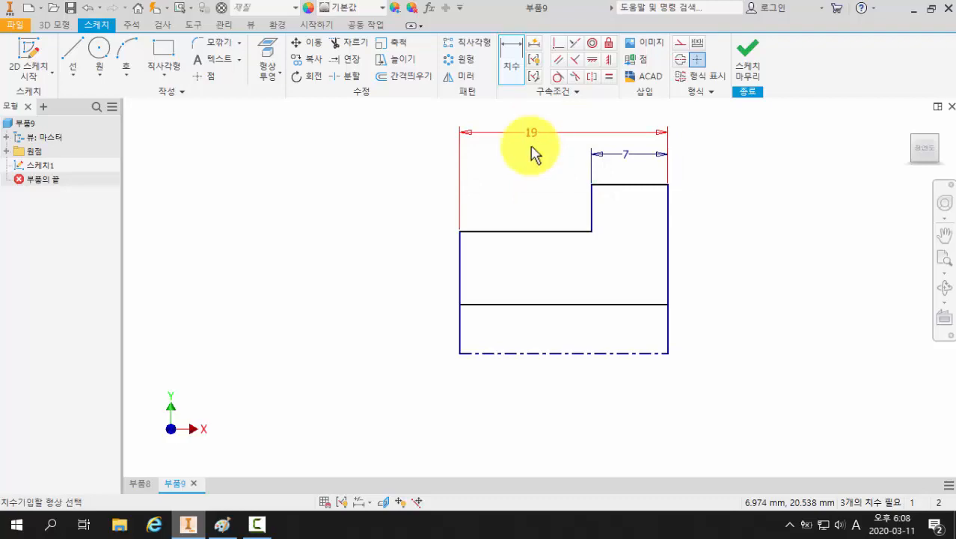
Switch to Paint and circle part 5's diameters ø22, ø16 and ø34 in blue
left_click(222, 524)
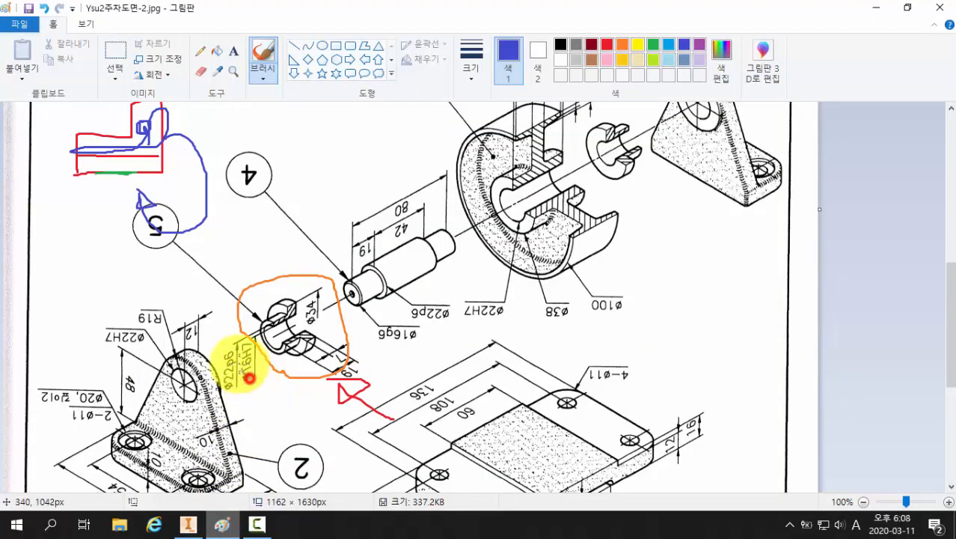
left_click_drag(229, 362, 233, 382)
mouse_move(306, 318)
left_mouse_down()
mouse_move(317, 319)
mouse_move(307, 317)
left_mouse_up()
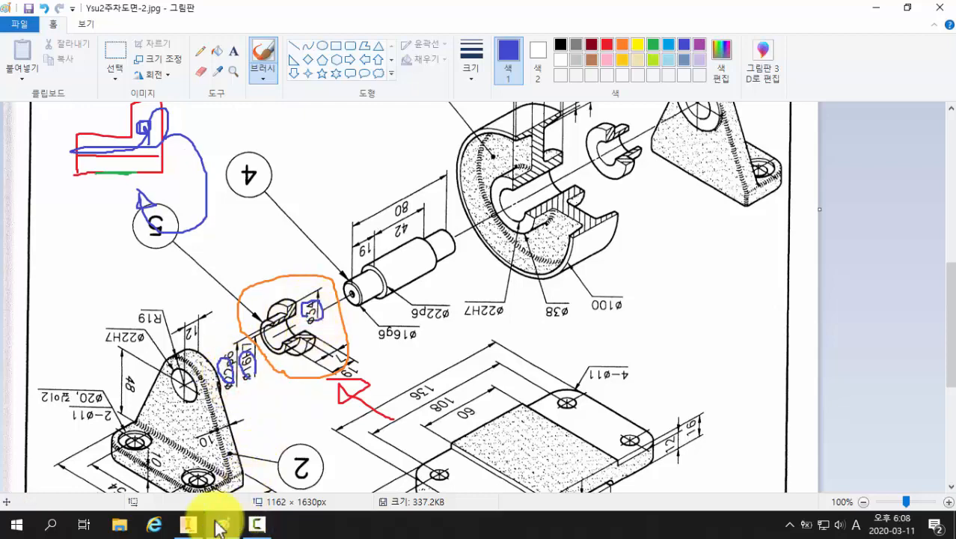
Switch to Inventor and dimension the bore line from the centerline as a 16 mm diameter
left_click(187, 524)
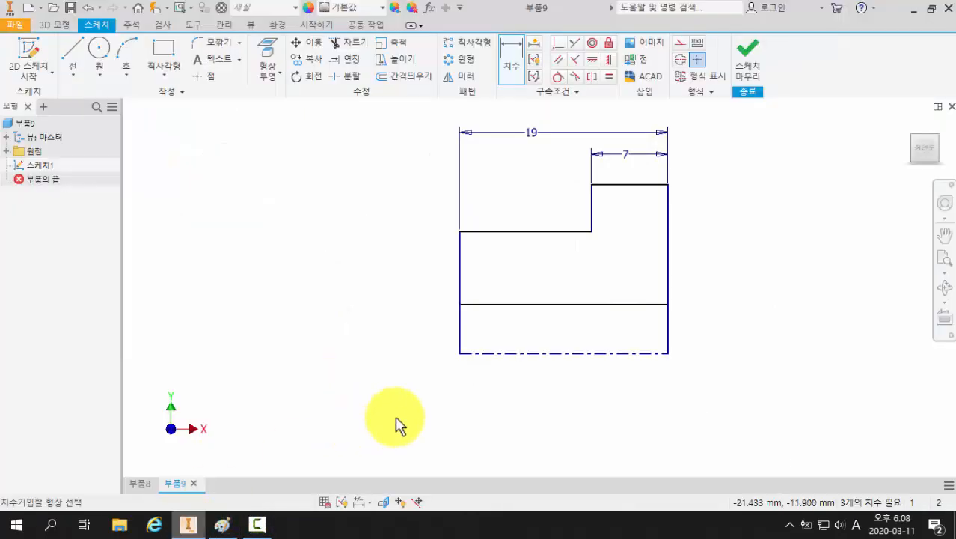
left_click(501, 353)
left_click(483, 303)
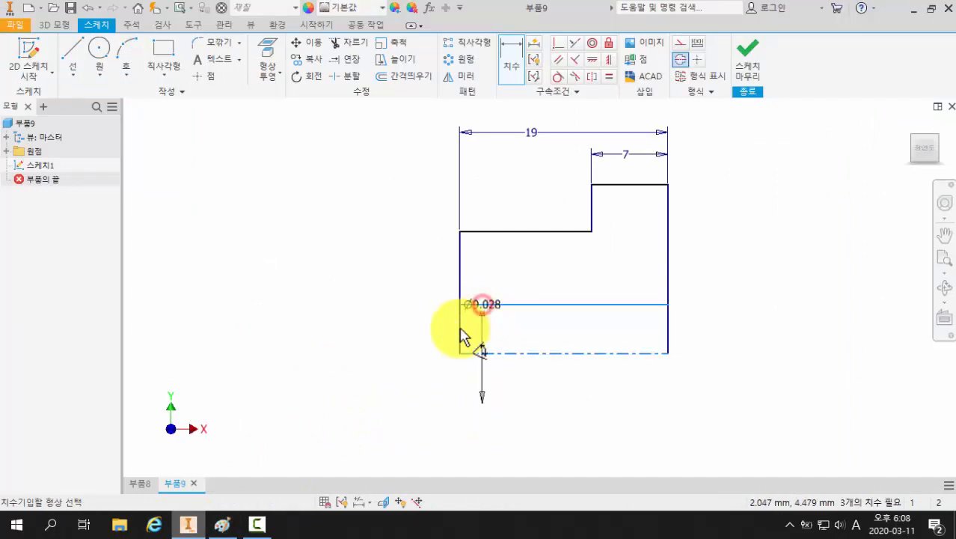
left_click(409, 350)
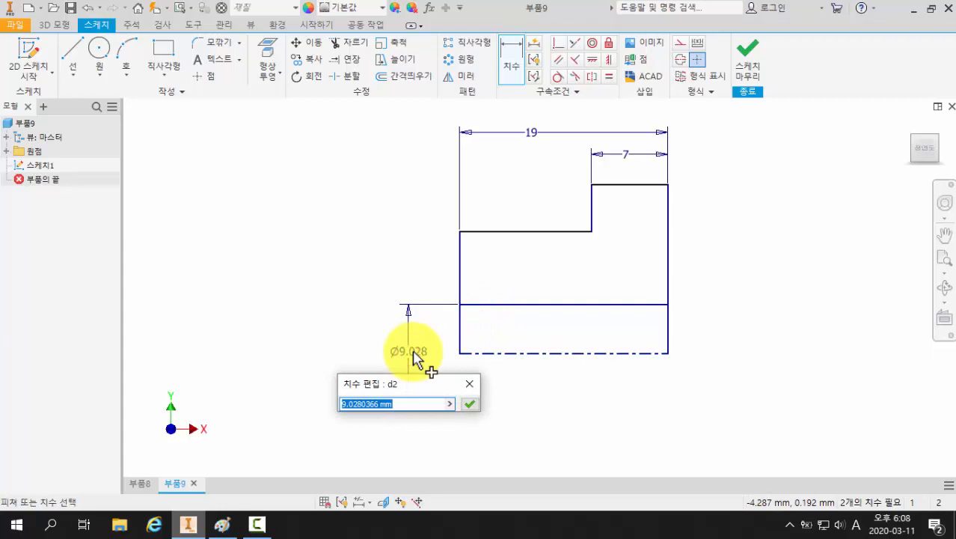
key("Return")
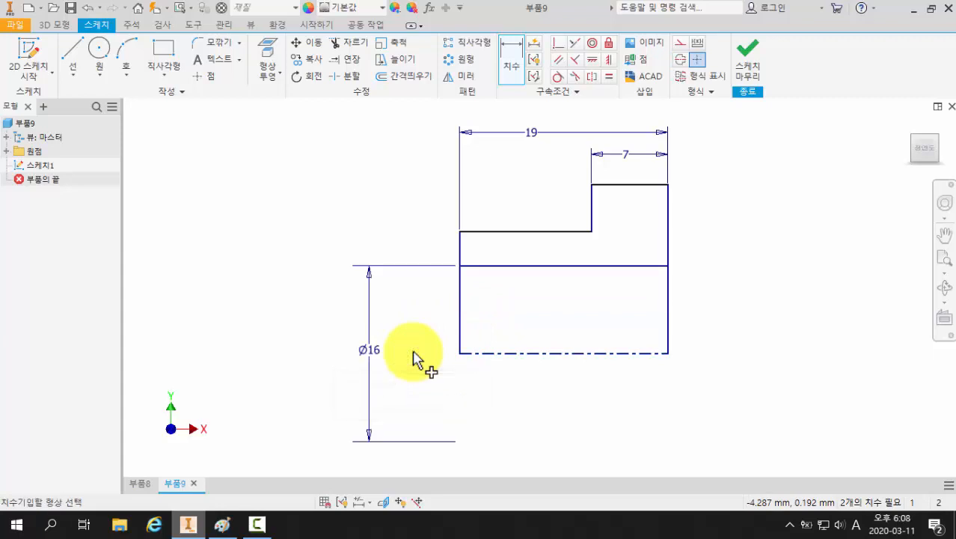
Dimension the sleeve's outer line from the centerline as a 22 mm diameter
left_click(487, 352)
left_click(493, 232)
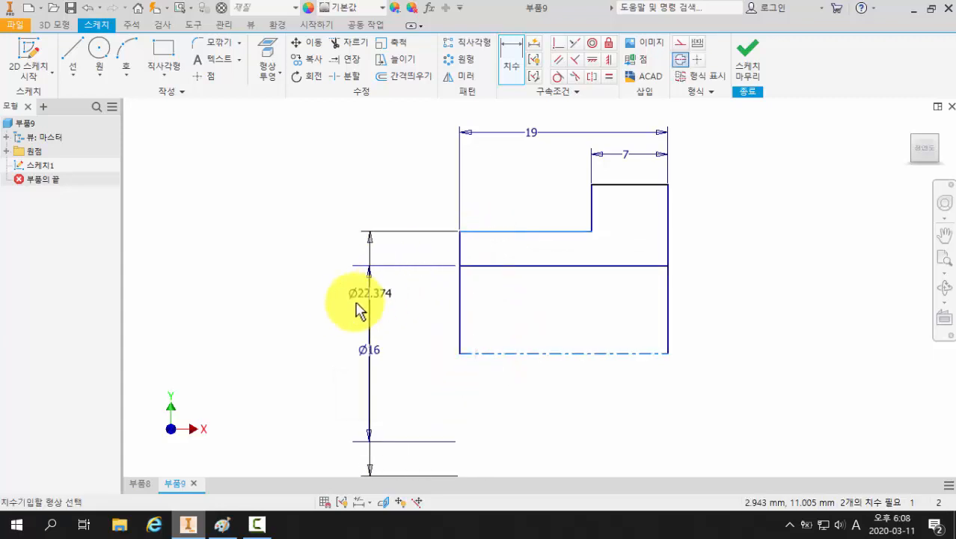
left_click(340, 310)
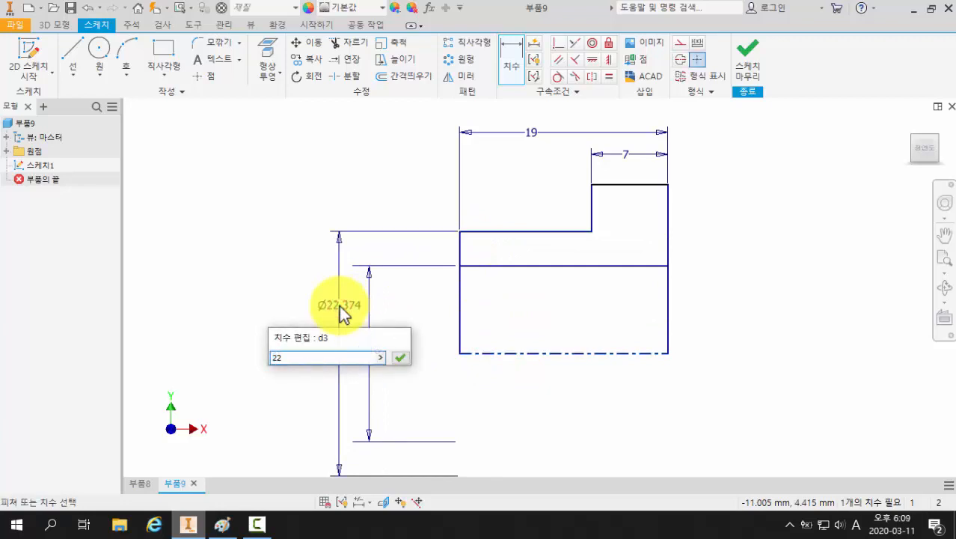
key("Return")
Dimension the flange's outer line from the centerline as a 34 mm diameter
left_click(594, 357)
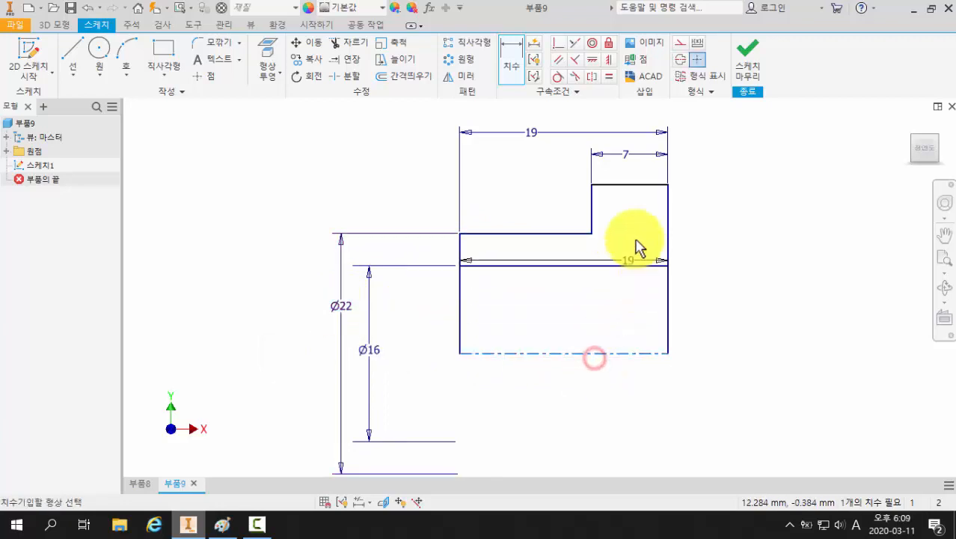
left_click(644, 186)
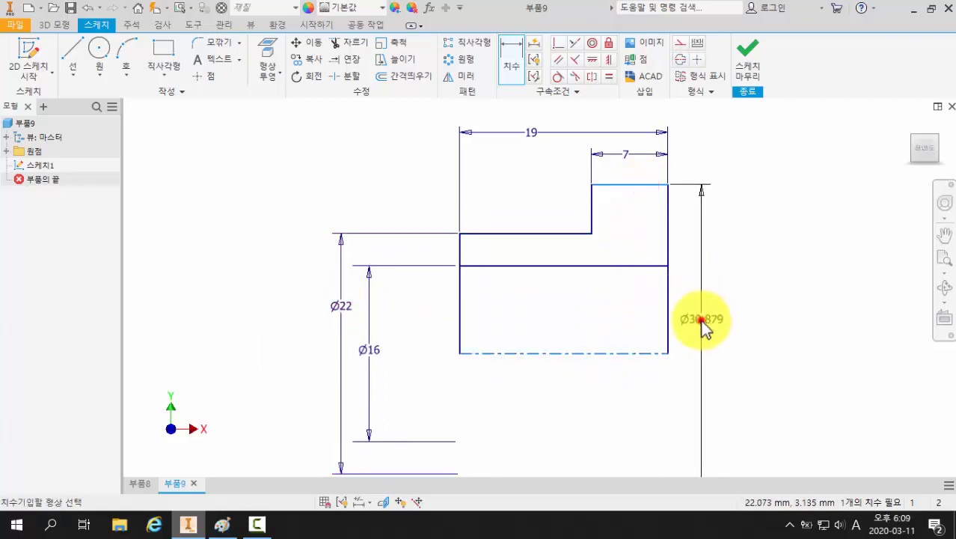
left_click(702, 320)
type("34")
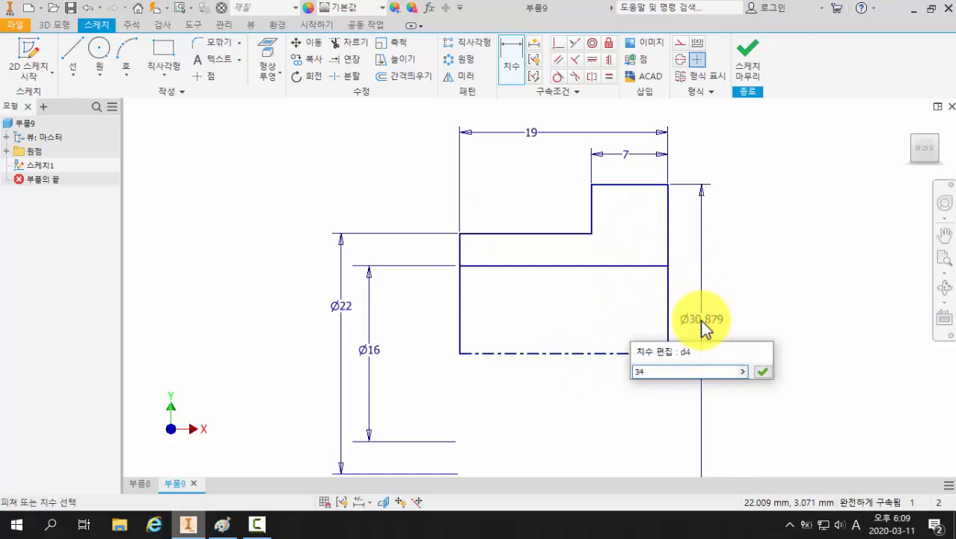
key("Return")
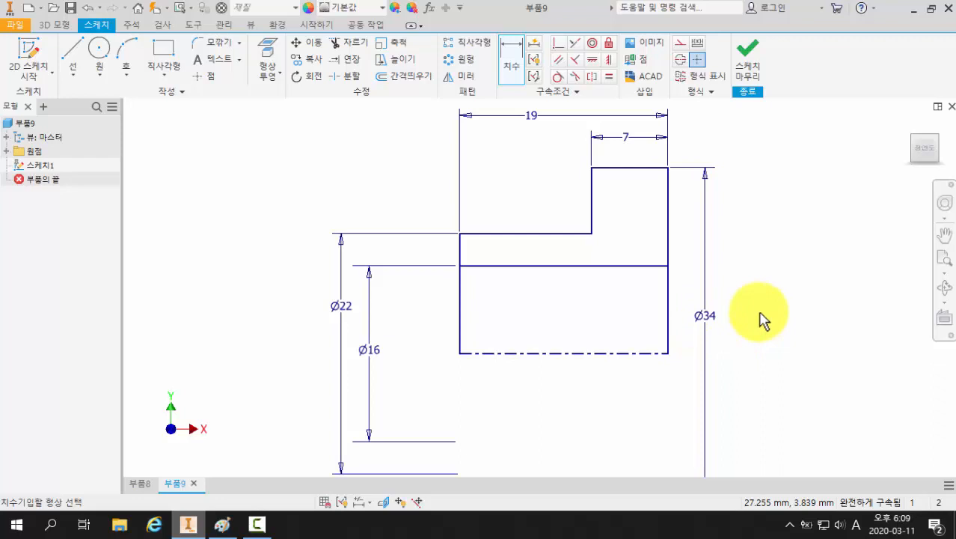
Finish the sketch and revolve the stepped upper profile a full 360 degrees about the centerline
left_click(750, 71)
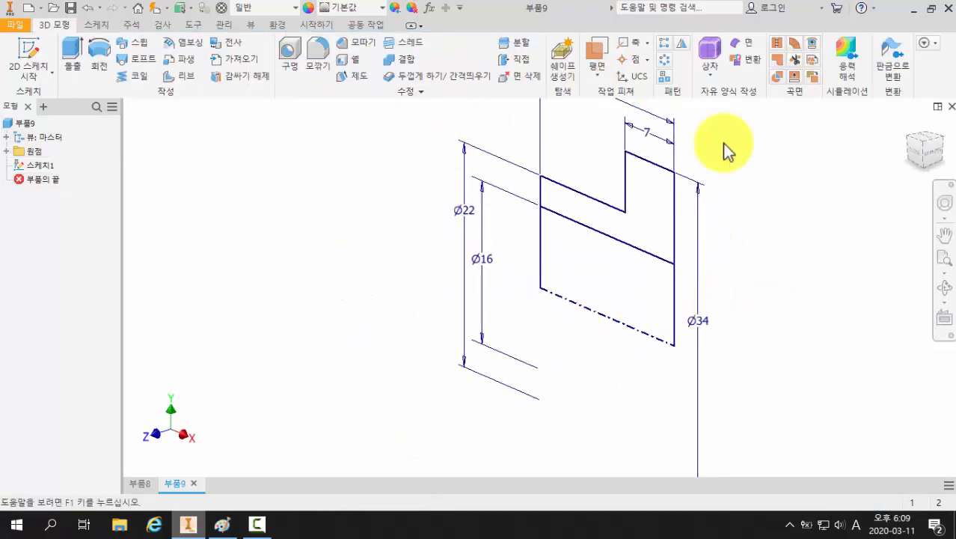
left_click(99, 52)
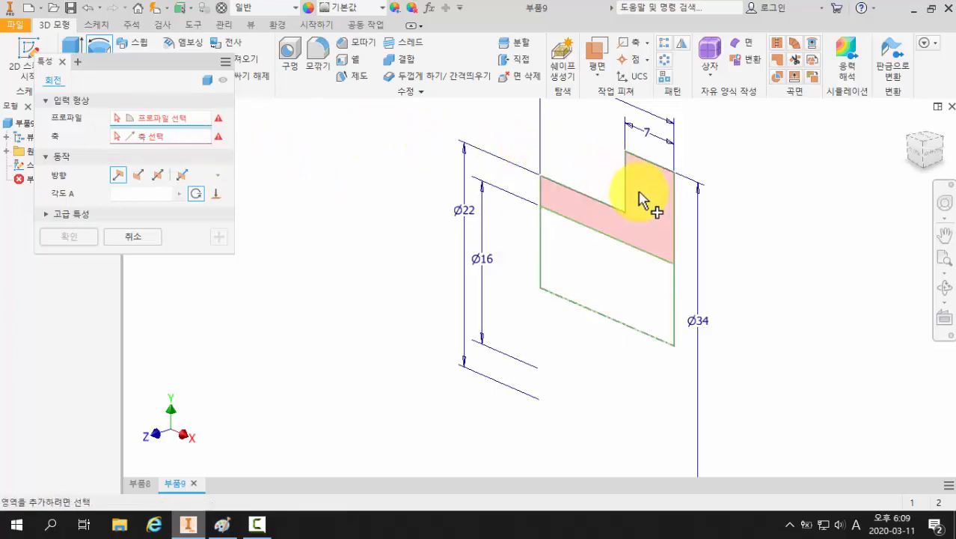
left_click(658, 203)
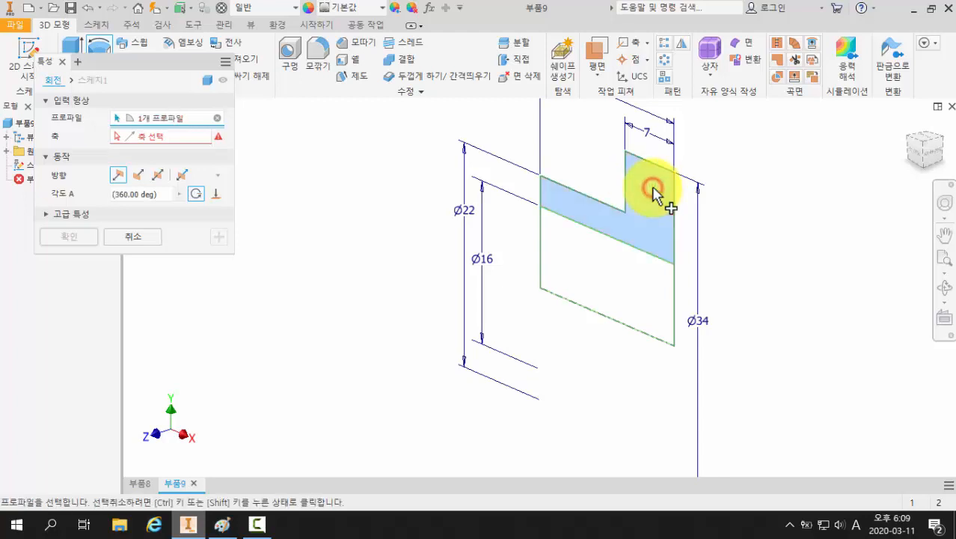
left_click(157, 144)
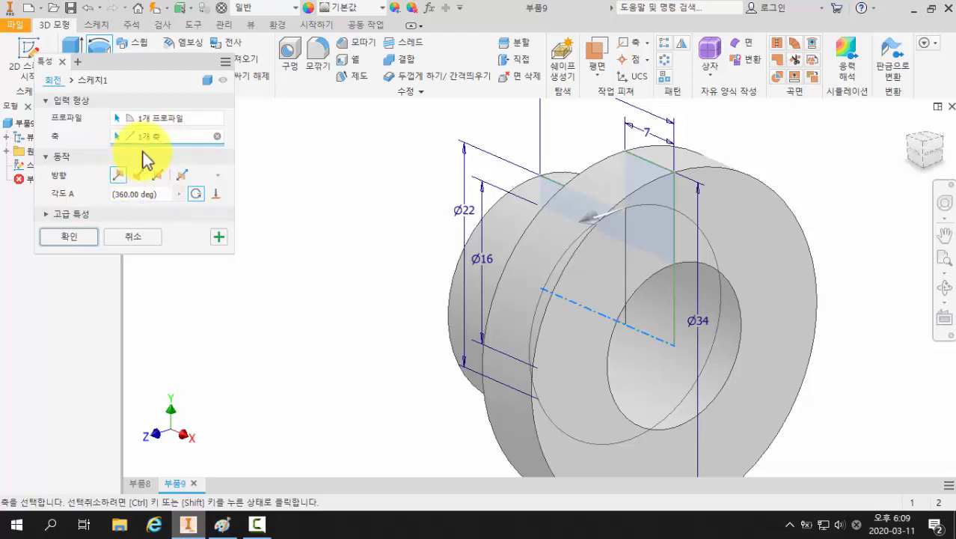
left_click(196, 194)
left_click(72, 238)
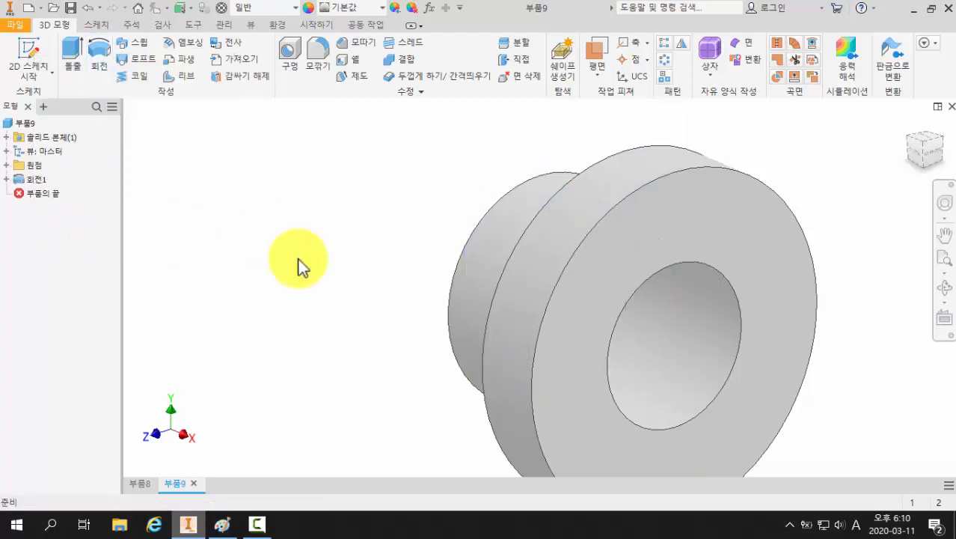
scroll(356, 274, "down", 3)
mouse_move(377, 322)
middle_mouse_down()
mouse_move(367, 311)
mouse_move(525, 273)
mouse_move(422, 288)
mouse_move(377, 331)
middle_mouse_up()
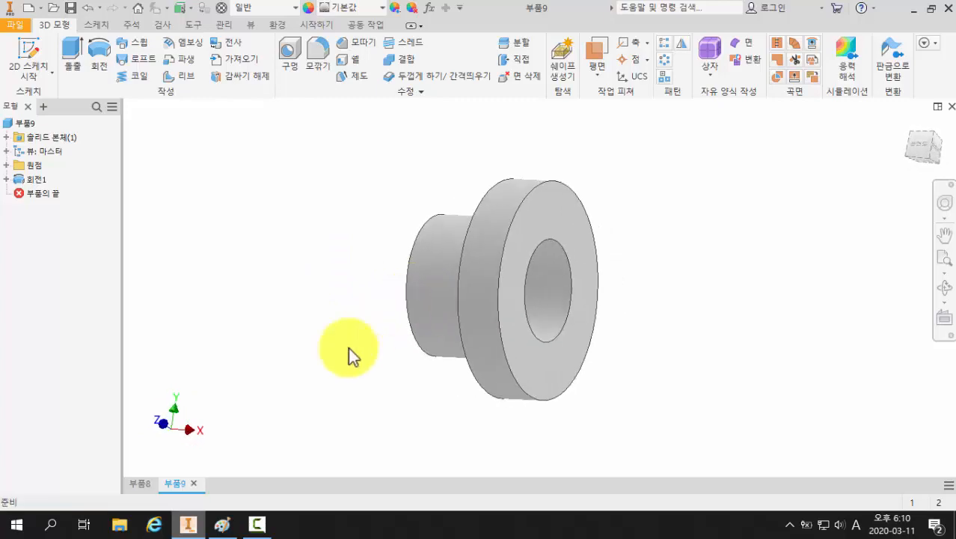
Switch to Paint and undo the coloured annotations around part 5 on the drawing
left_click(222, 524)
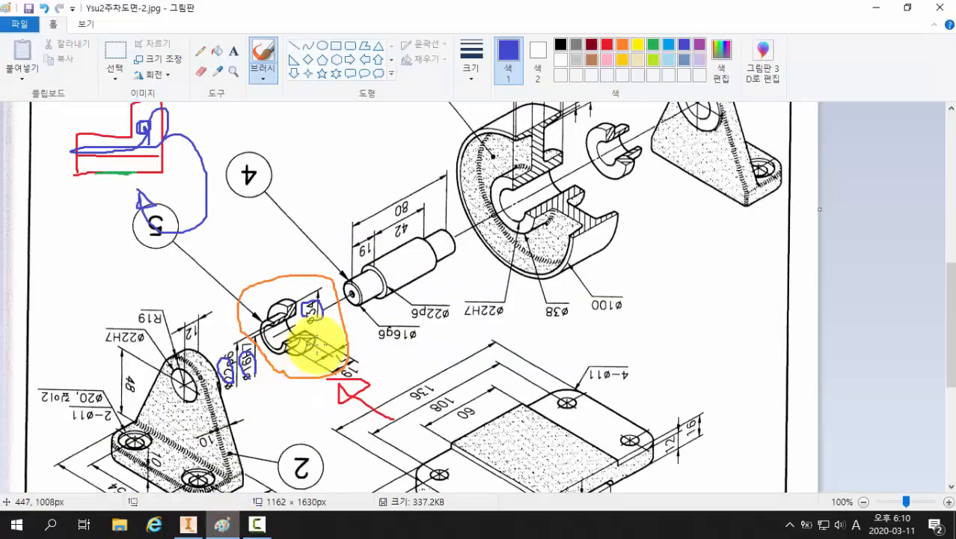
key("ctrl+z")
key("ctrl+z")
key("ctrl+z")
key("ctrl+z")
key("ctrl+z")
key("ctrl+z")
key("ctrl+z")
key("ctrl+z")
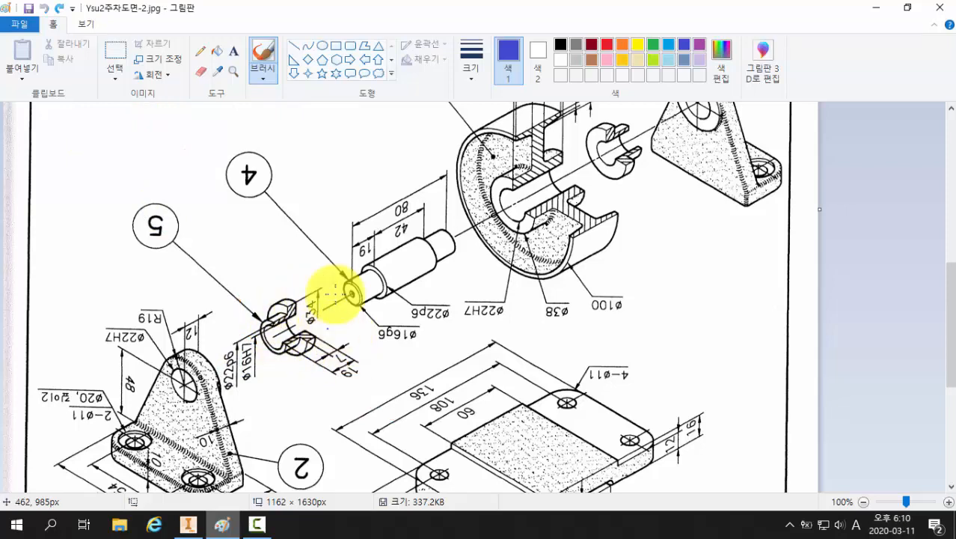
Mark the edges to chamfer on part 5 in red on the drawing
left_click(606, 45)
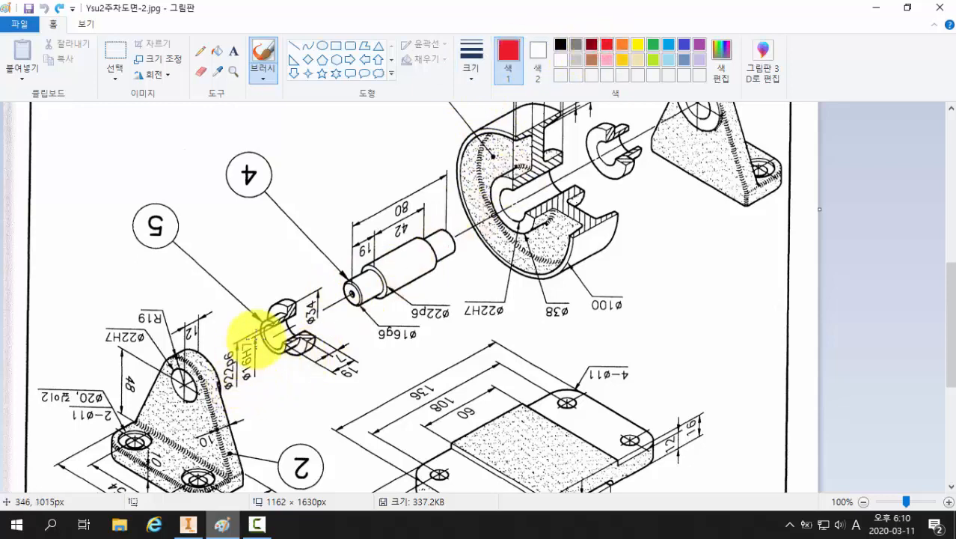
mouse_move(263, 323)
left_mouse_down()
mouse_move(255, 326)
mouse_move(268, 342)
mouse_move(294, 333)
mouse_move(285, 331)
left_mouse_up()
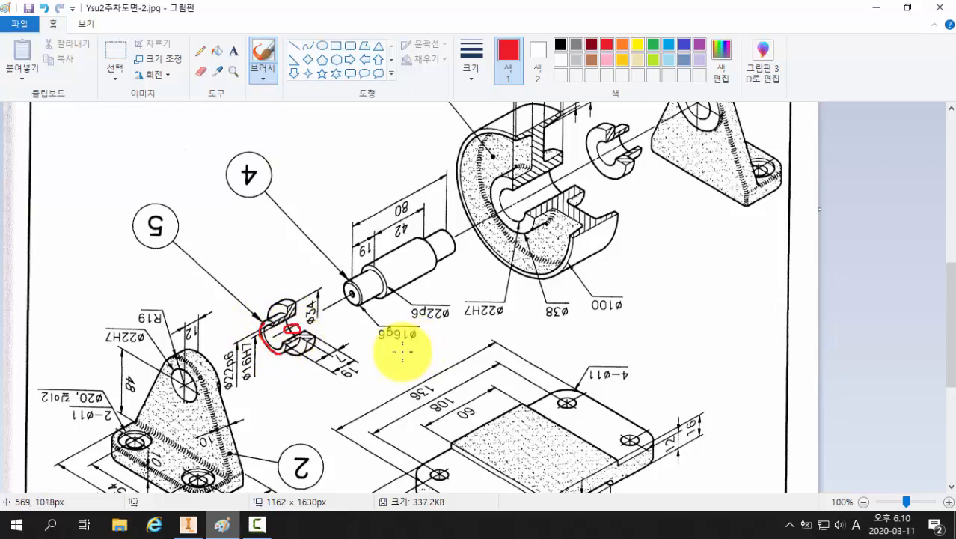
Switch to Inventor and chamfer the bore edge on the flange face and the sleeve's outer end edge by 1 mm
left_click(190, 527)
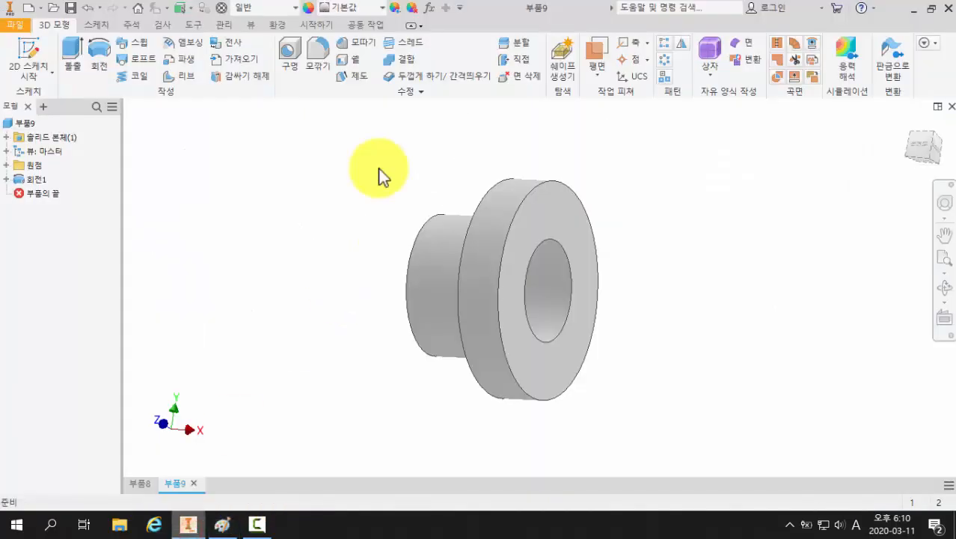
left_click(359, 43)
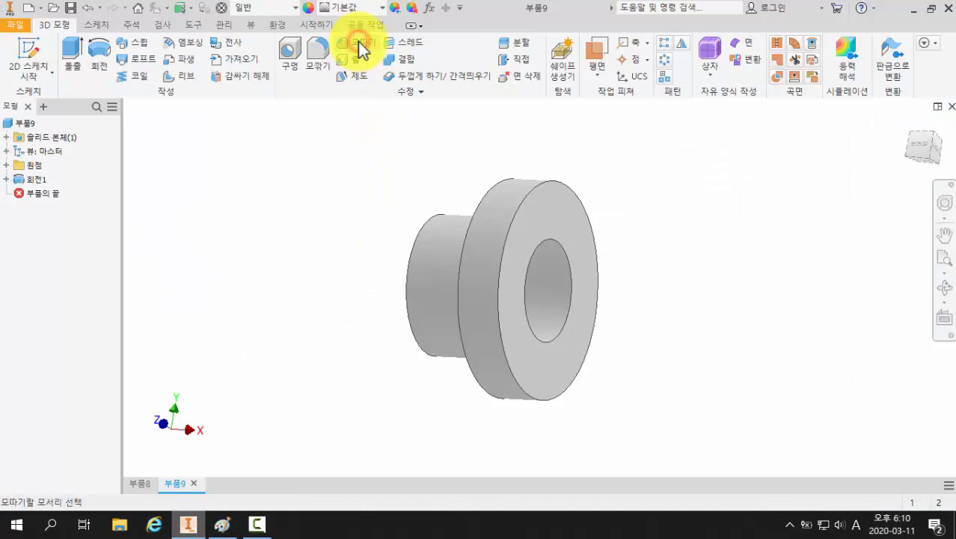
left_click(561, 243)
middle_click_drag(380, 380, 445, 371, "shift")
left_click(424, 219)
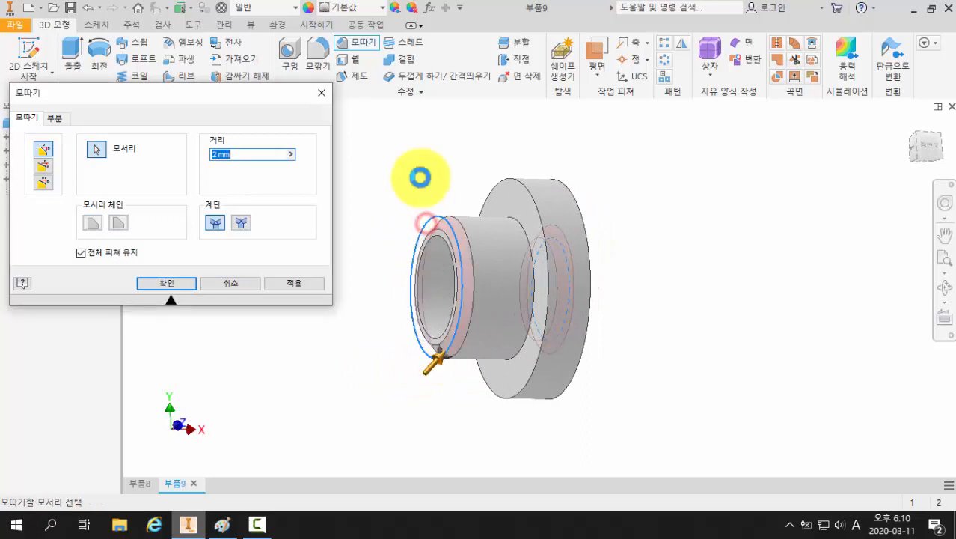
left_click(250, 154)
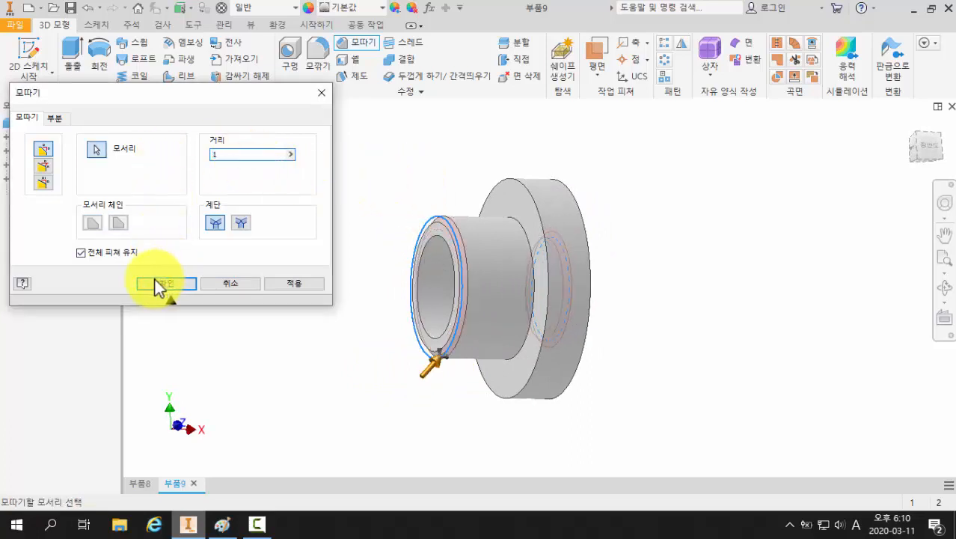
left_click(153, 282)
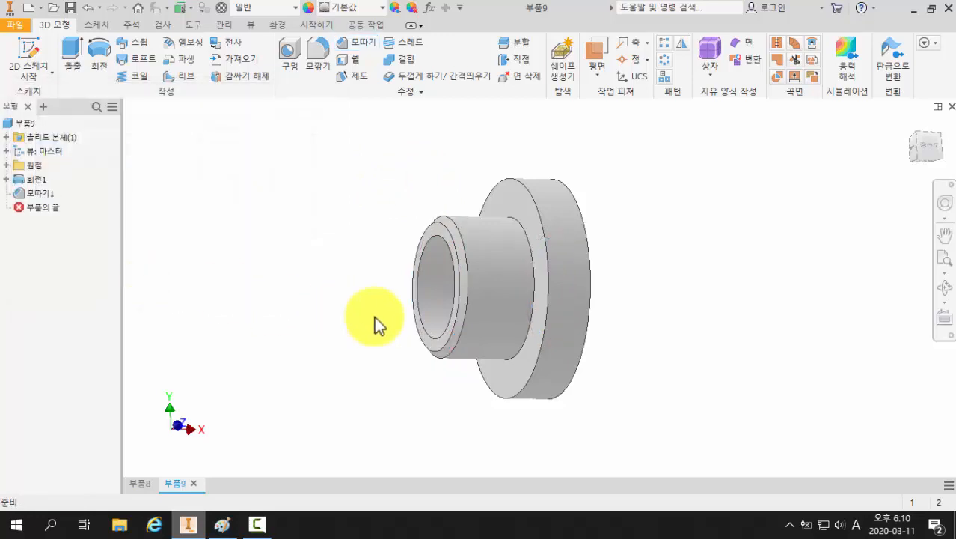
mouse_move(416, 313)
middle_mouse_down("shift")
mouse_move(500, 310)
mouse_move(299, 335)
mouse_move(371, 334)
mouse_move(478, 310)
mouse_move(404, 301)
mouse_move(360, 232)
mouse_move(474, 254)
middle_mouse_up("shift")
Switch to Paint and undo the red marks on part 5
left_click(226, 527)
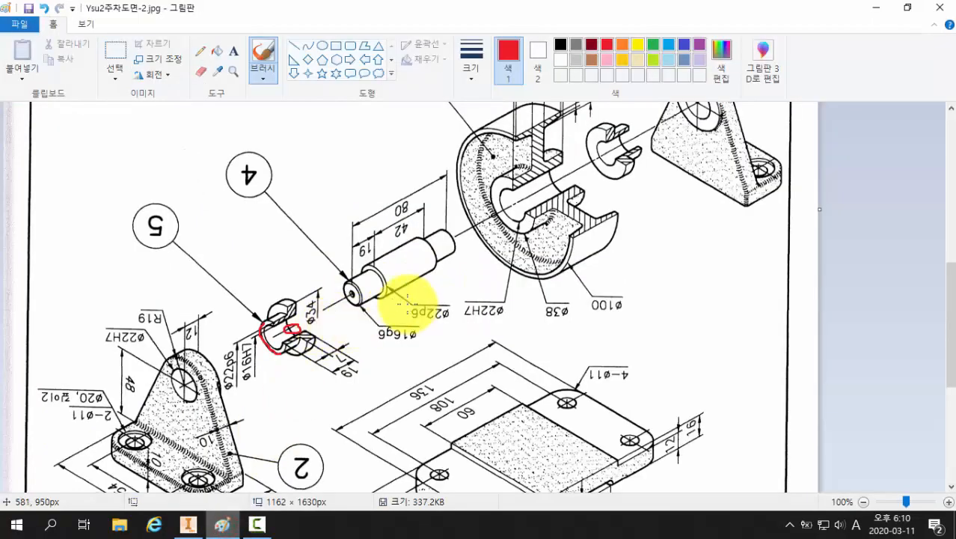
key("ctrl+z")
key("ctrl+z")
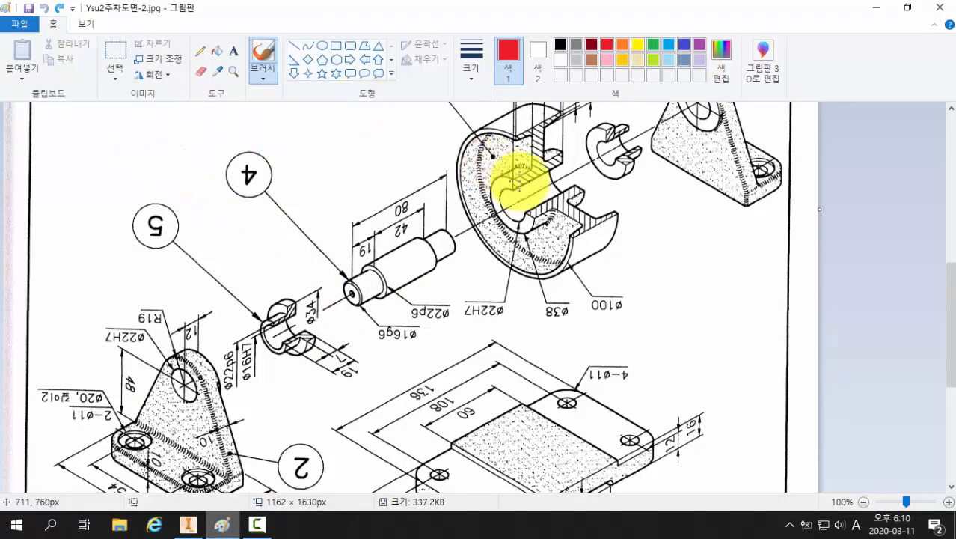
Mark part 3 in purple with a check and an arrow, and sketch its section profile with the bore line beside it
scroll(561, 218, "up", 3)
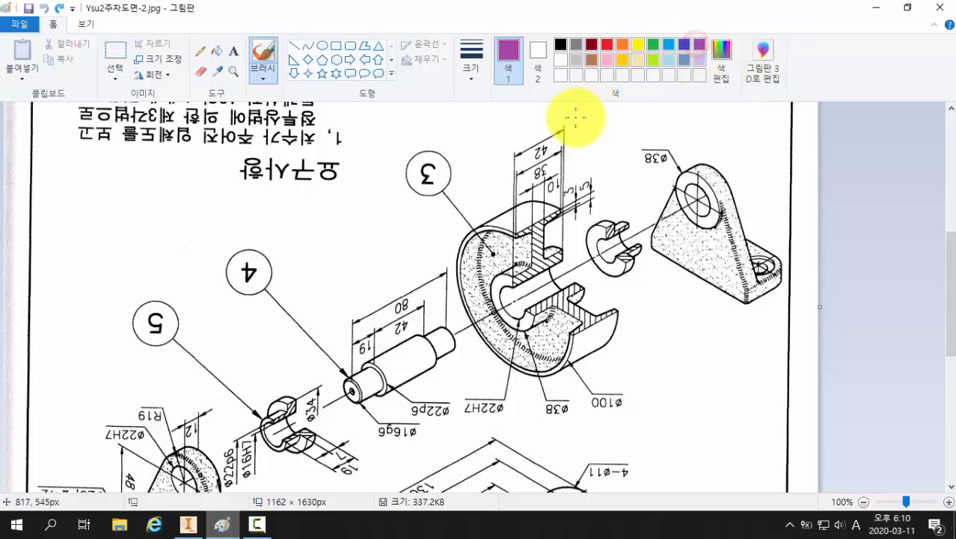
left_click_drag(403, 137, 466, 107)
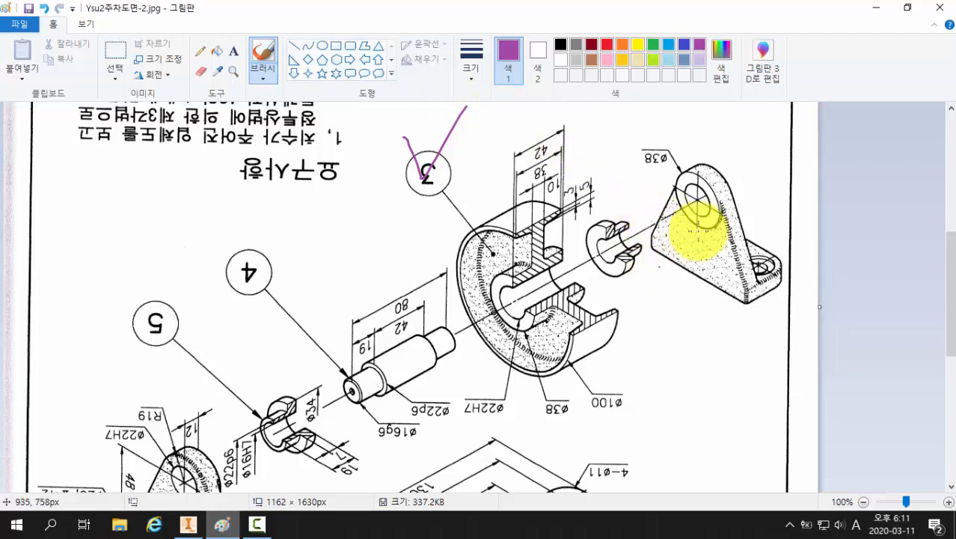
left_click_drag(704, 367, 615, 312)
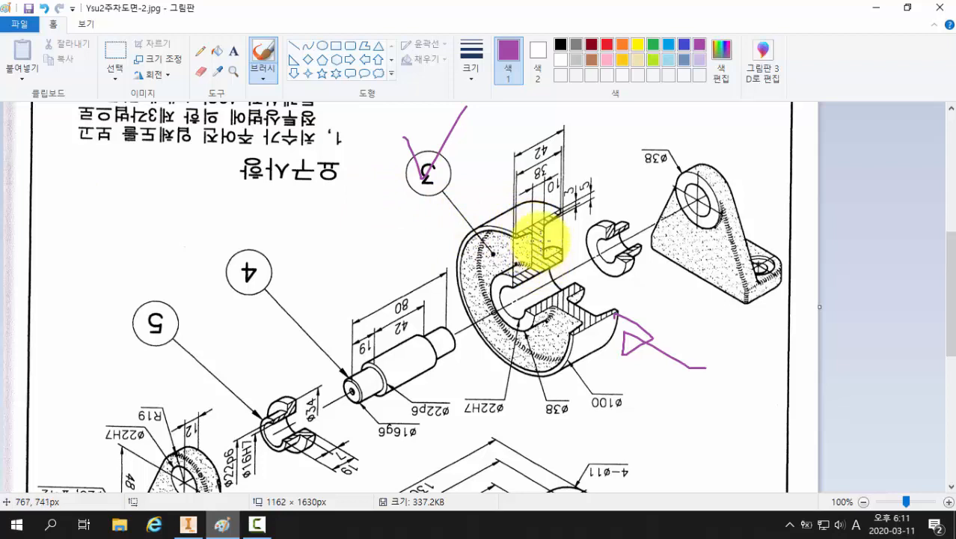
mouse_move(78, 161)
left_mouse_down()
mouse_move(202, 162)
mouse_move(200, 176)
mouse_move(165, 196)
mouse_move(154, 225)
mouse_move(239, 235)
mouse_move(238, 278)
mouse_move(188, 317)
mouse_move(52, 317)
mouse_move(66, 241)
mouse_move(124, 228)
mouse_move(122, 203)
mouse_move(86, 187)
mouse_move(78, 160)
left_mouse_up()
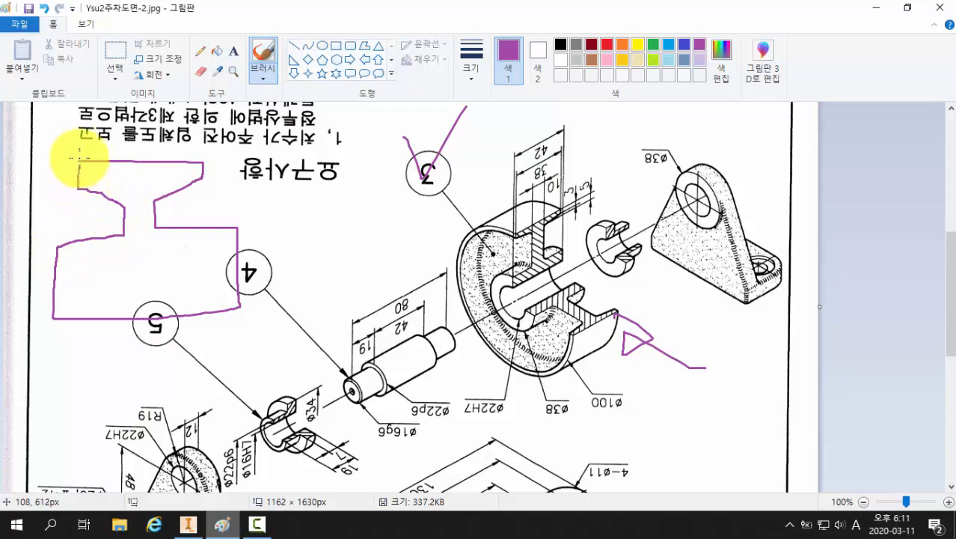
left_click_drag(58, 282, 232, 267)
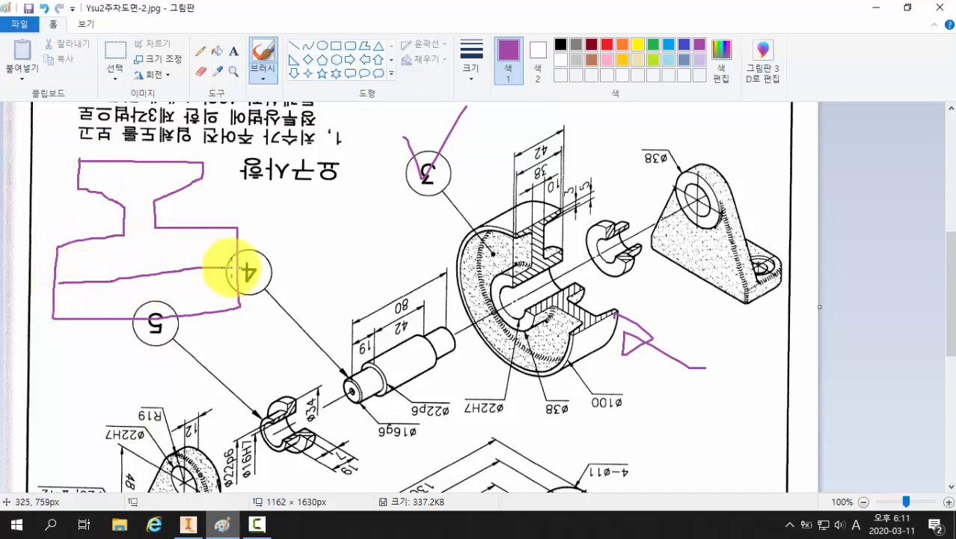
Draw a red vertical mirror line through the sketched profile and outline its left half with a mirroring arrow, then return to Inventor
left_click(603, 45)
left_click_drag(136, 148, 135, 372)
mouse_move(128, 153)
left_mouse_down()
mouse_move(120, 146)
mouse_move(158, 149)
mouse_move(163, 124)
mouse_move(122, 125)
mouse_move(130, 132)
left_mouse_up()
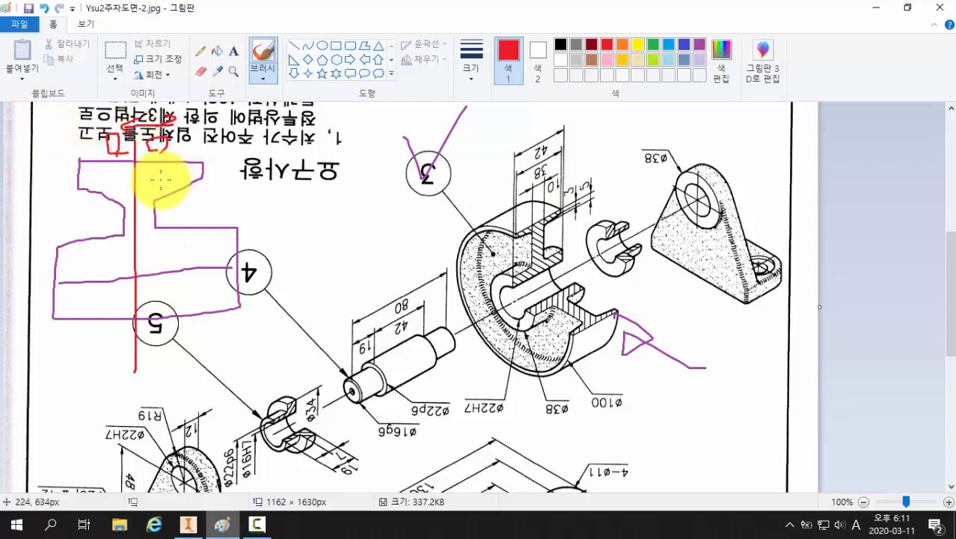
mouse_move(134, 162)
left_mouse_down()
mouse_move(93, 162)
mouse_move(82, 184)
mouse_move(117, 203)
mouse_move(43, 250)
mouse_move(92, 331)
mouse_move(125, 222)
mouse_move(75, 168)
mouse_move(105, 123)
mouse_move(180, 122)
left_mouse_up()
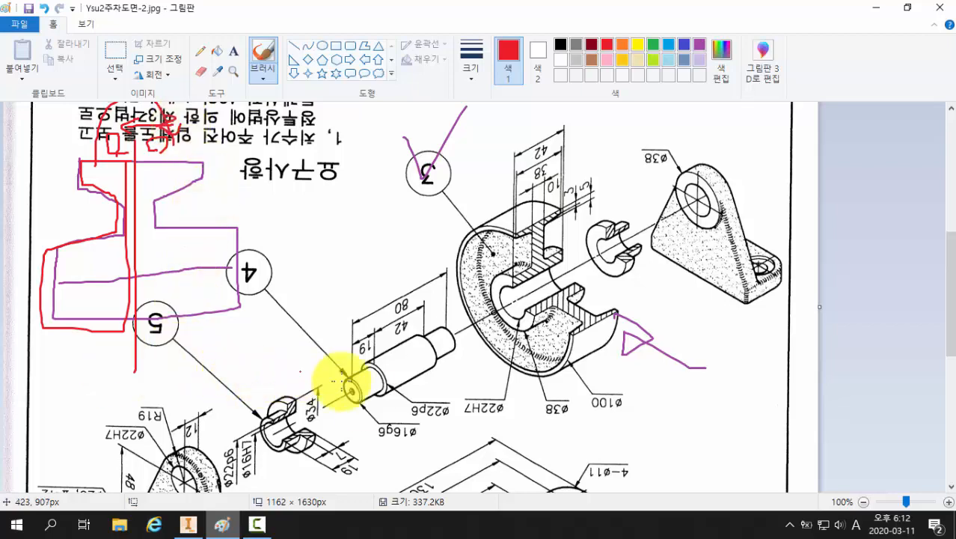
left_click(194, 525)
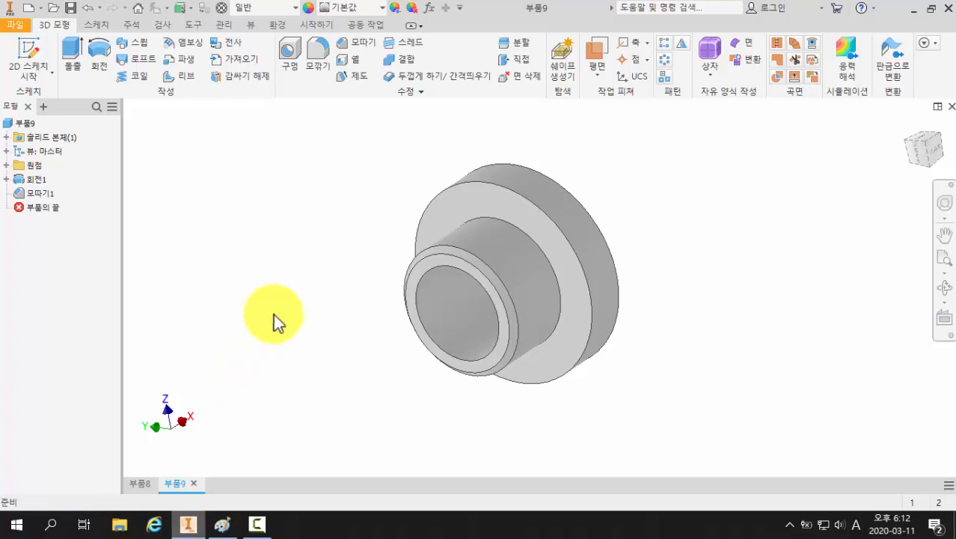
Create a new part from the Standard.ipt template and start a 2D sketch on the XY plane
left_click(31, 11)
left_click(458, 157)
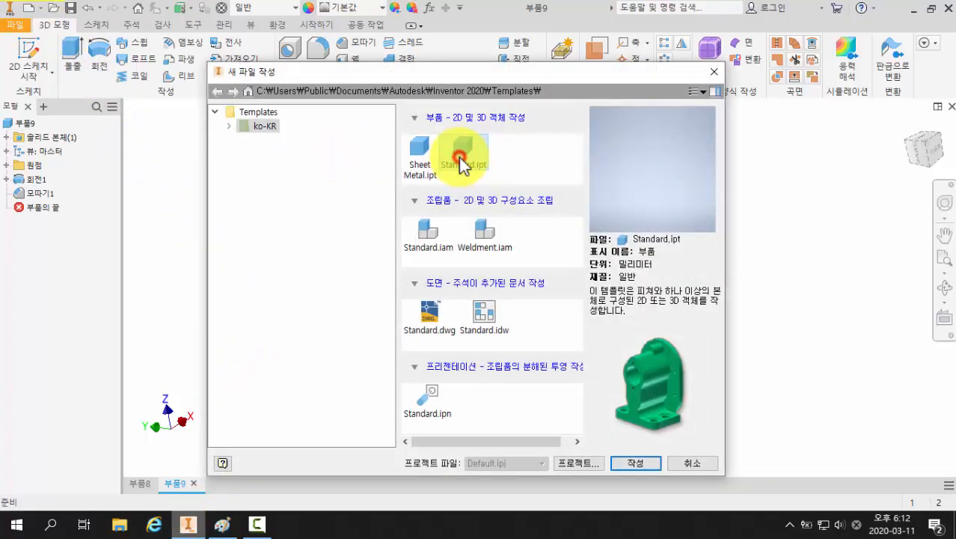
left_click(633, 463)
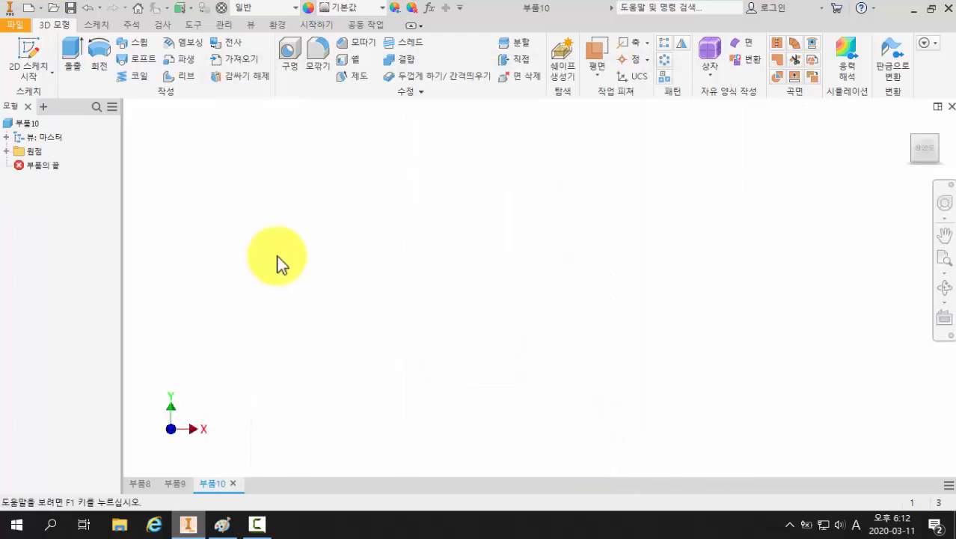
left_click(30, 53)
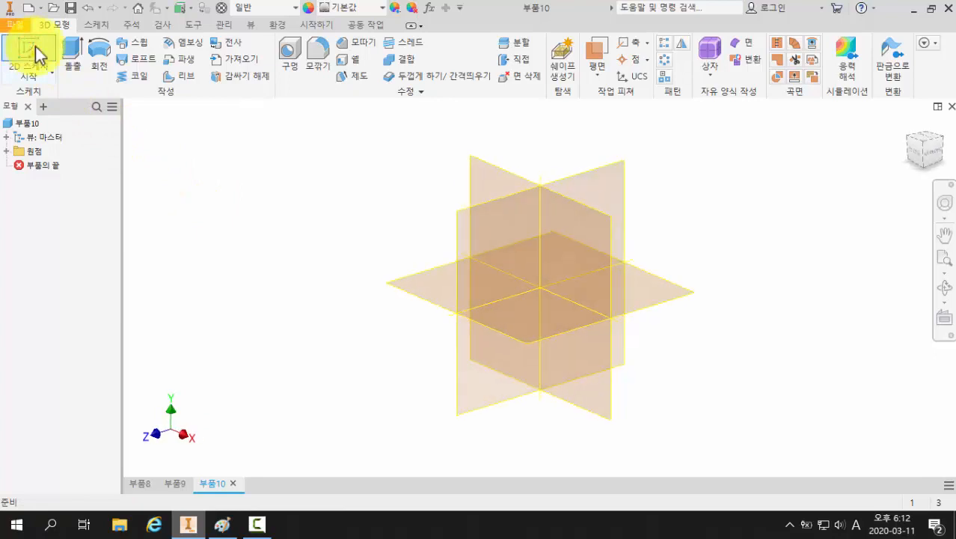
left_click(472, 172)
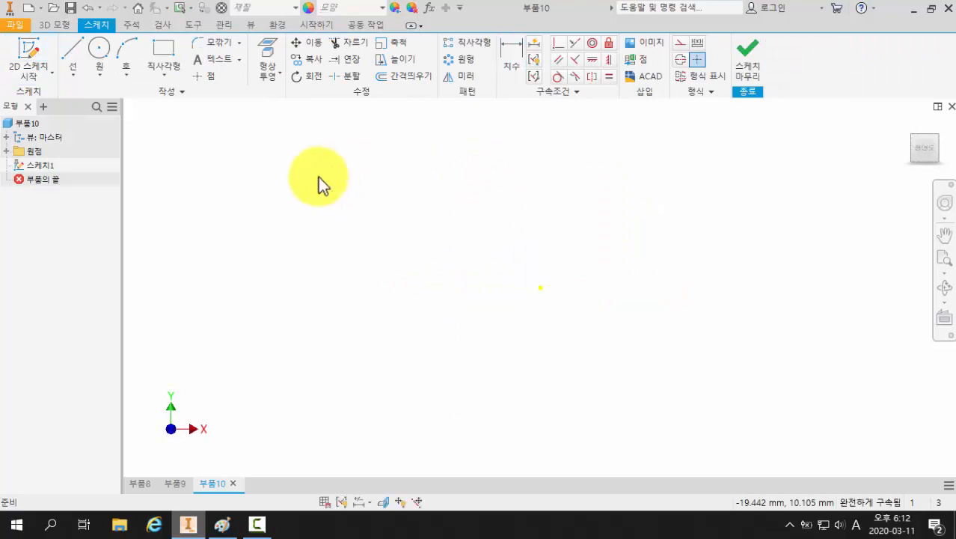
Draw a closed half-profile from the origin, about 20 mm tall and 21 mm wide, with a sloped rim underside, narrow web and hub about 8 mm high
left_click(74, 48)
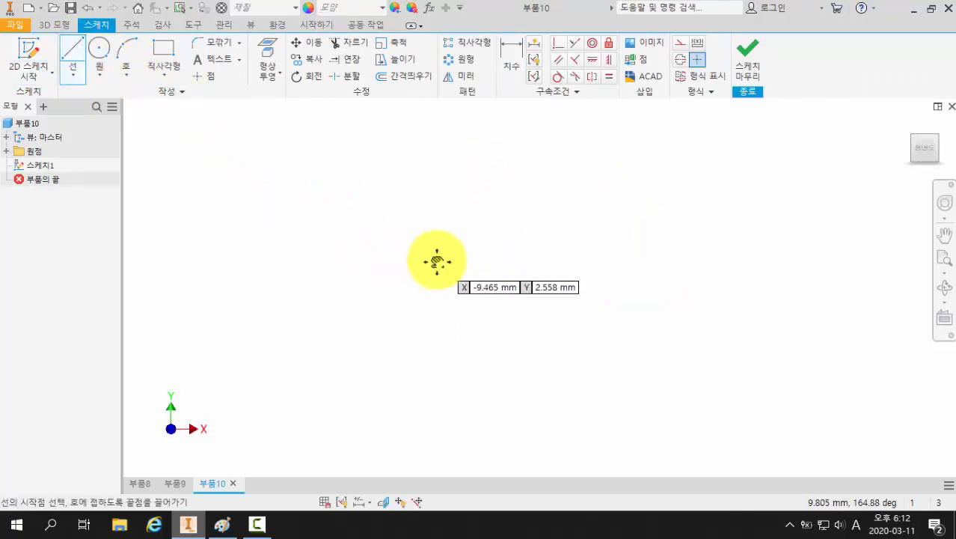
middle_click_drag(436, 258, 437, 316)
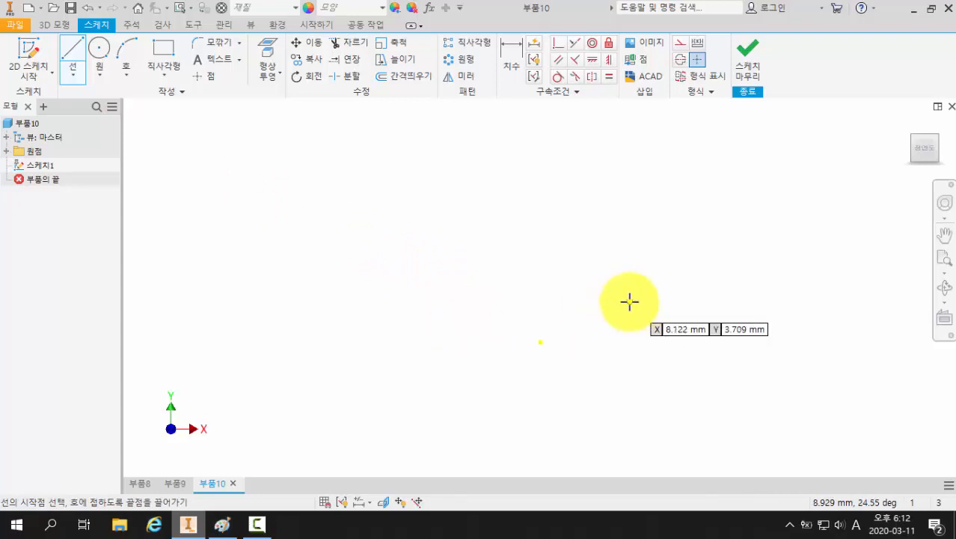
left_click(540, 341)
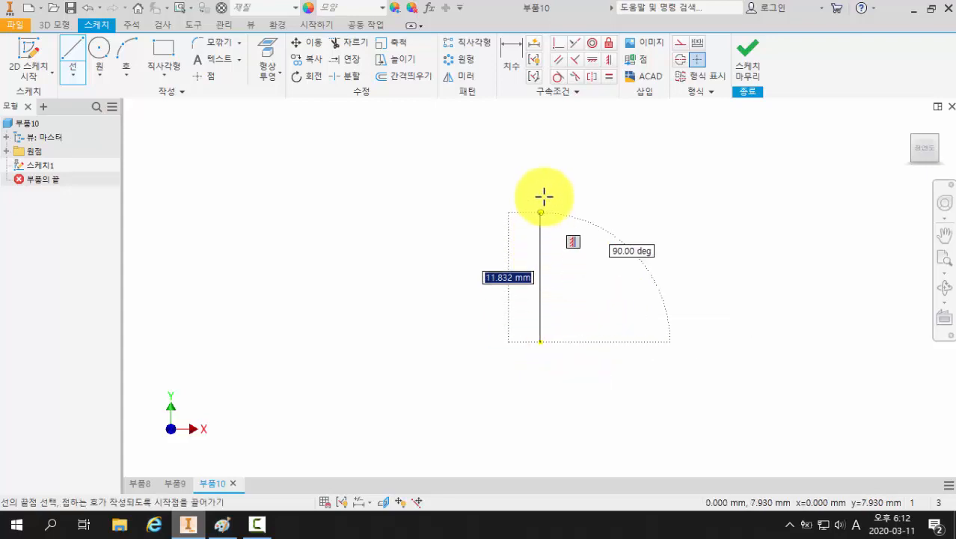
left_click(540, 121)
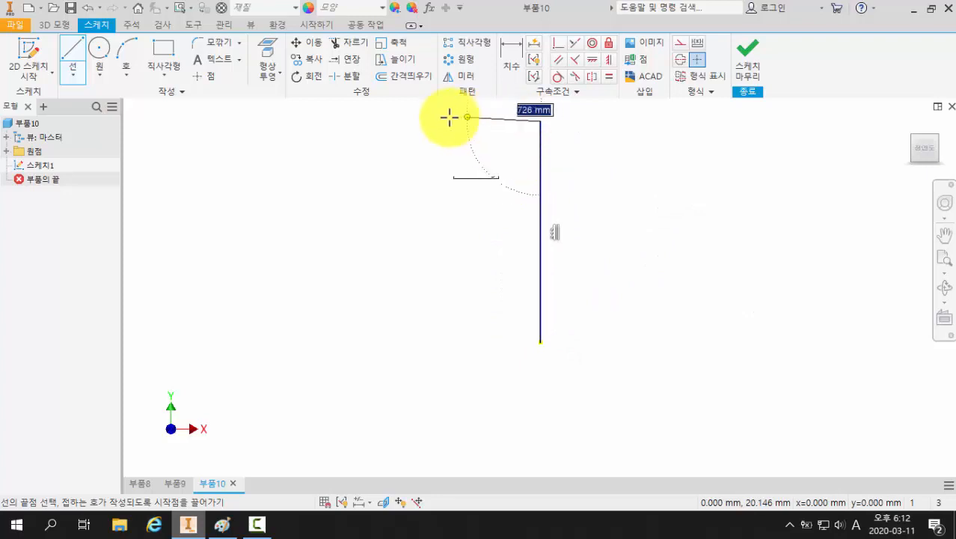
left_click(405, 121)
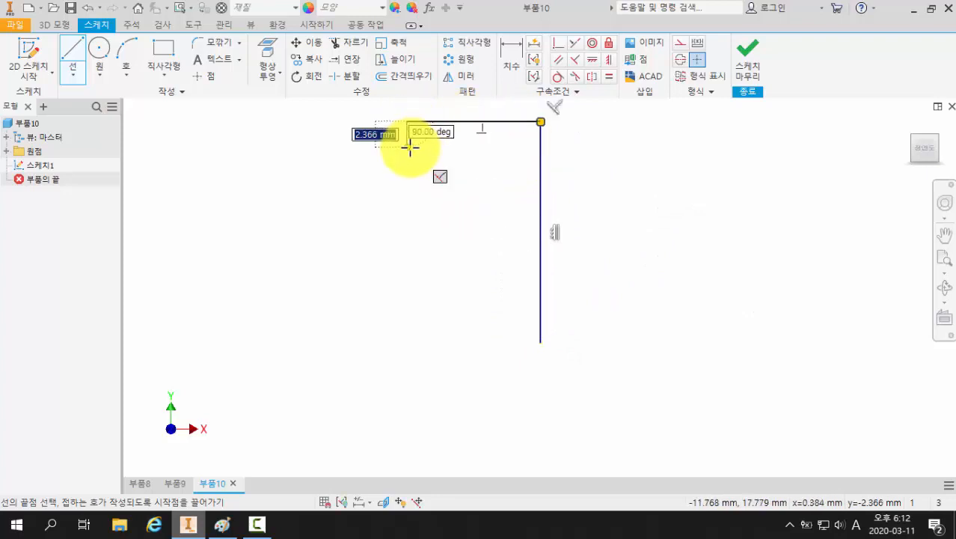
left_click(407, 148)
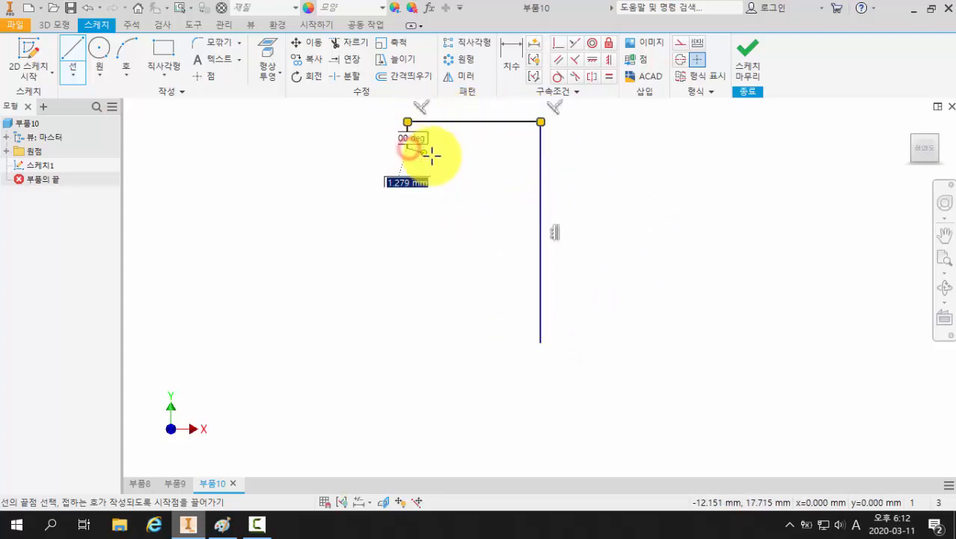
left_click(508, 170)
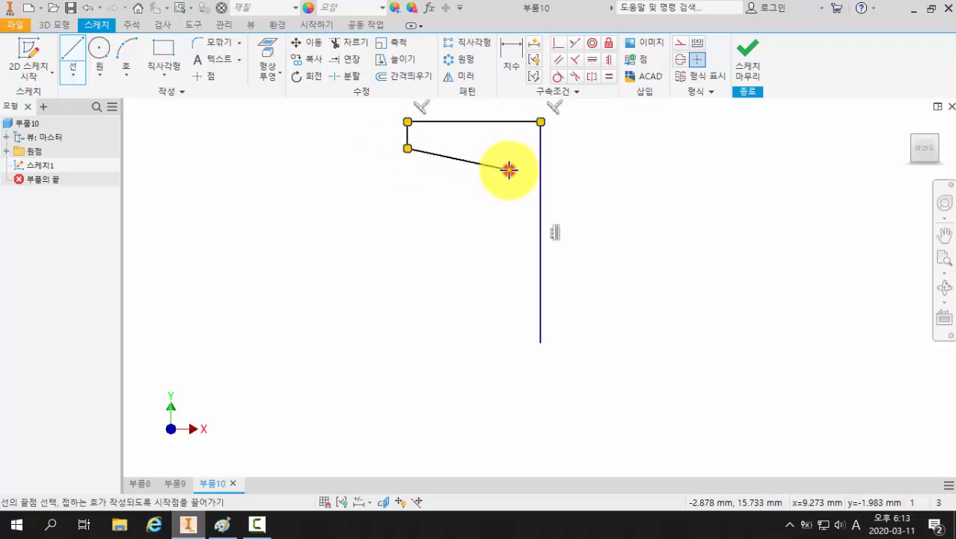
left_click(509, 254)
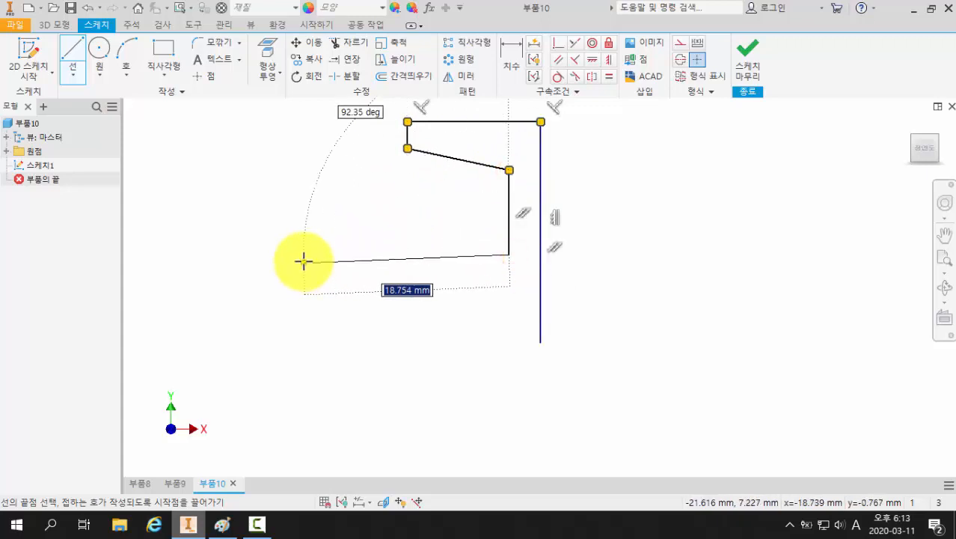
left_click(311, 256)
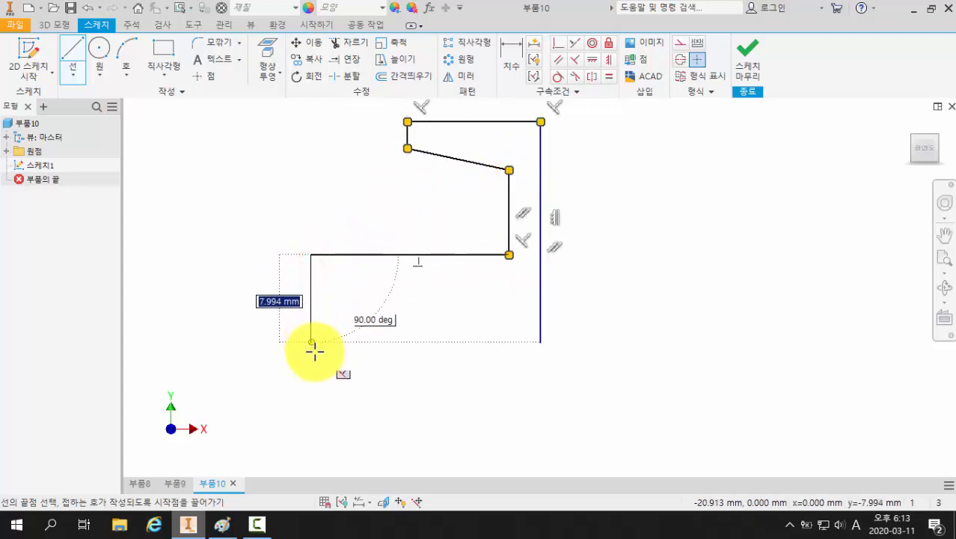
left_click(313, 344)
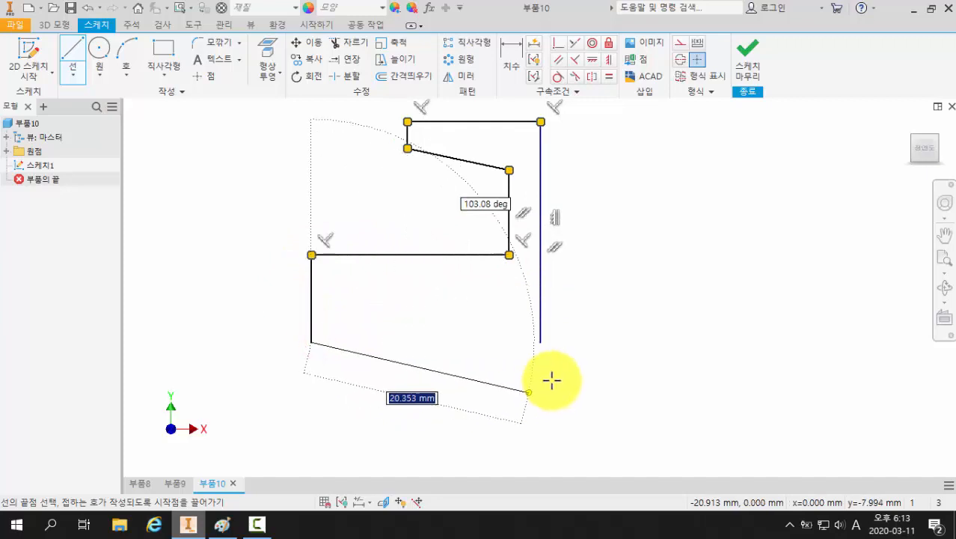
left_click(540, 342)
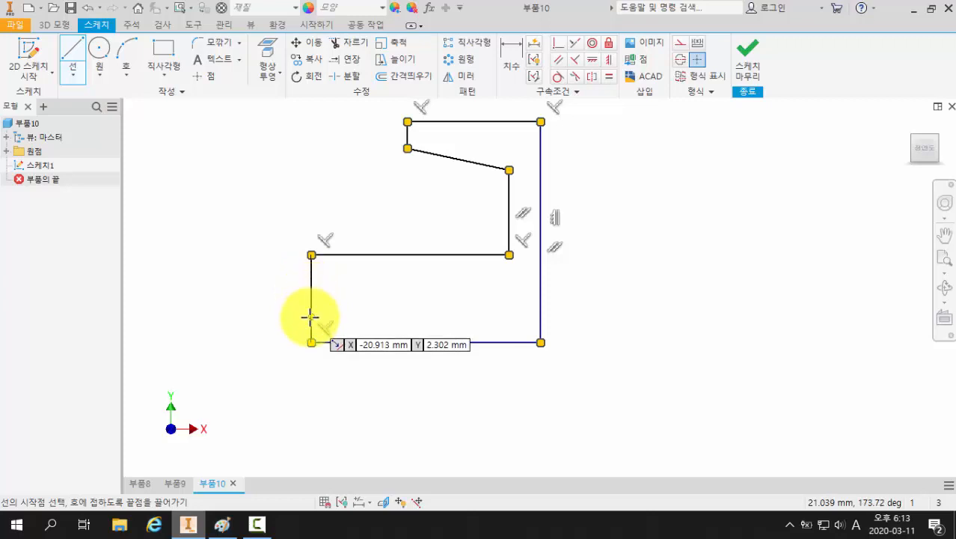
Draw a horizontal bore line across the full width of the hub, about 5.4 mm above the profile's bottom edge
left_click(312, 283)
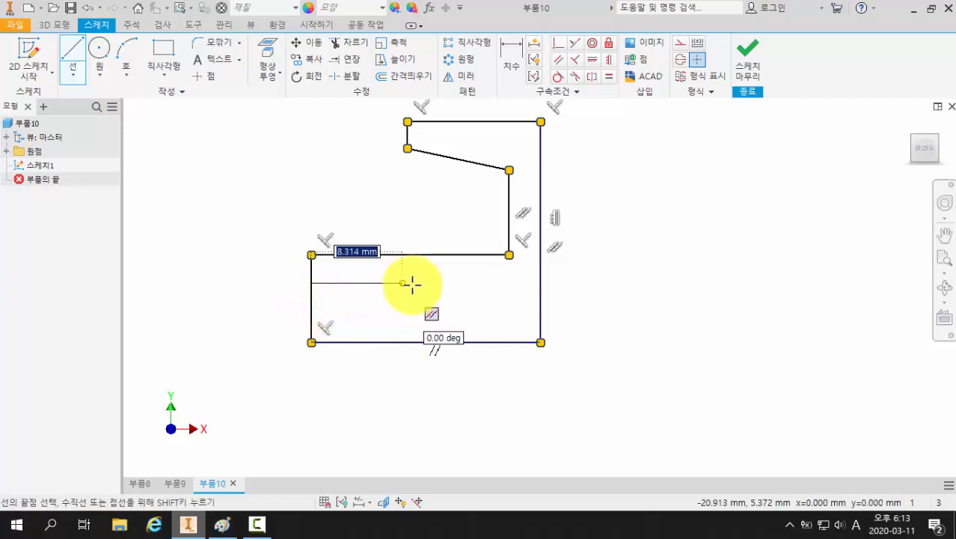
left_click(541, 283)
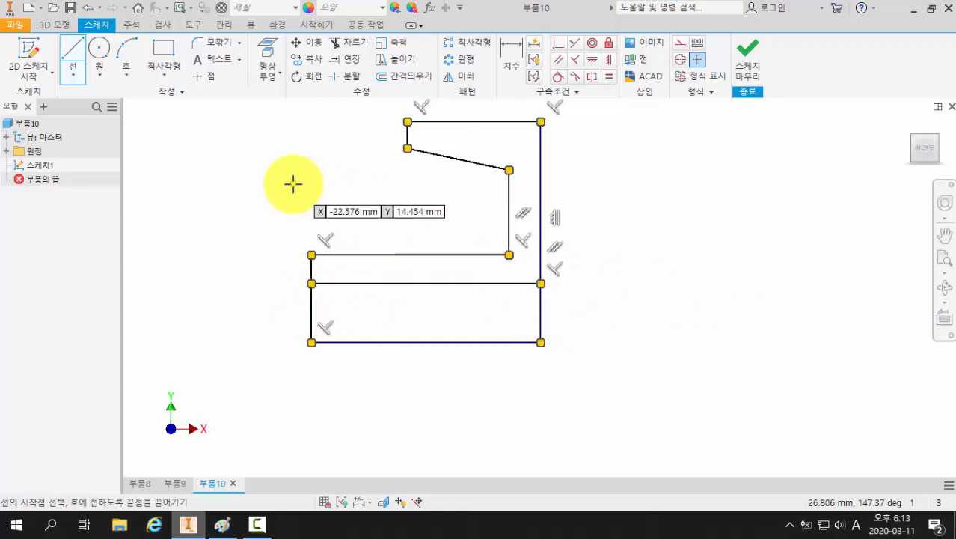
key("Escape")
middle_click_drag(297, 193, 346, 229)
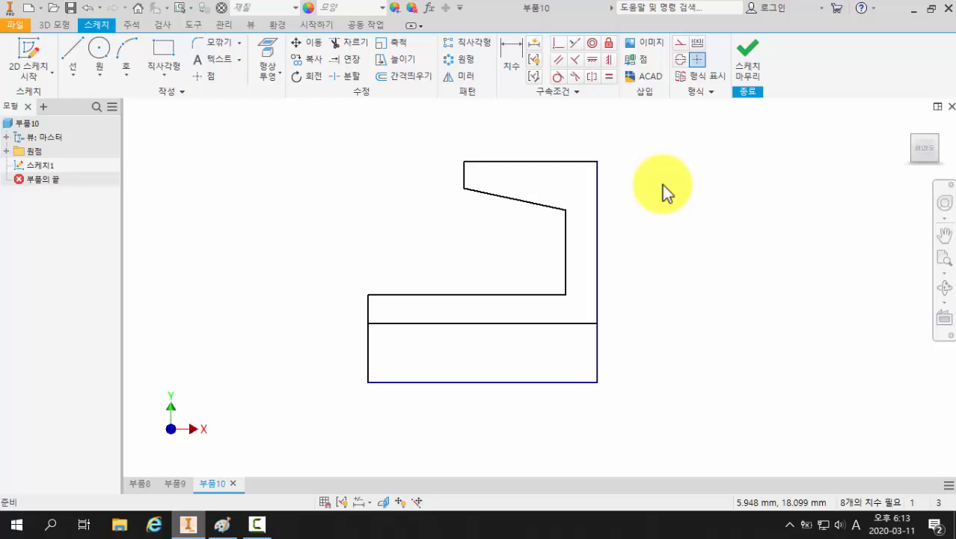
left_click(457, 77)
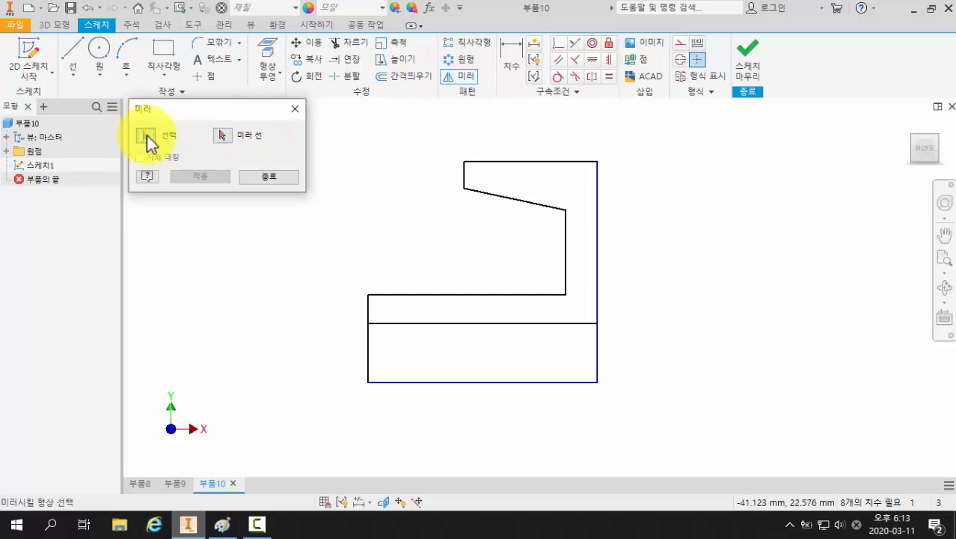
left_click(546, 163)
left_click(465, 172)
left_click(509, 201)
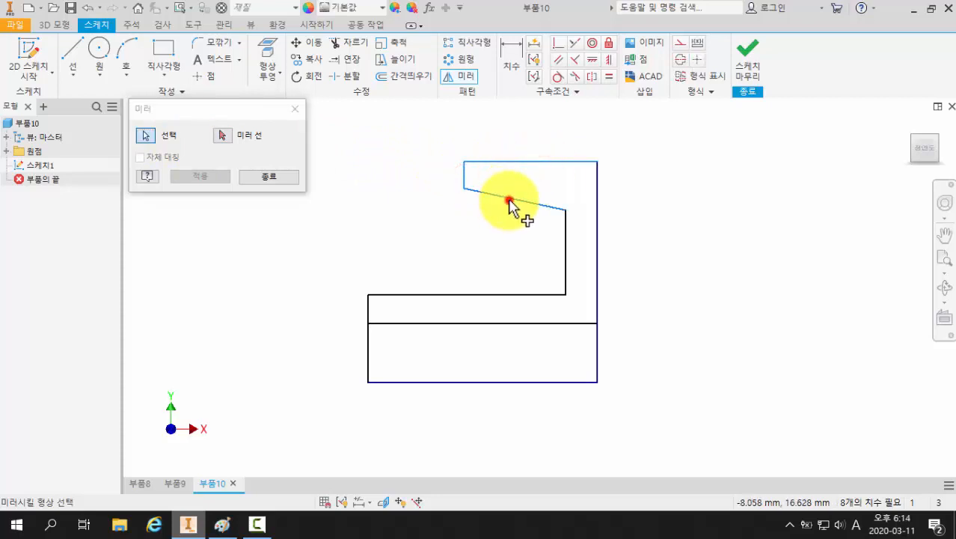
left_click(565, 228)
left_click(544, 294)
left_click(368, 306)
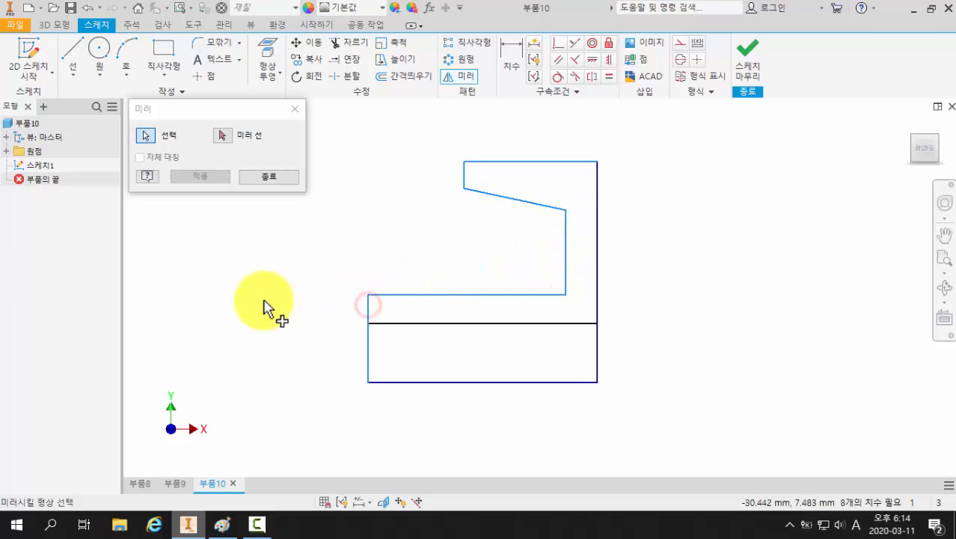
left_click(269, 178)
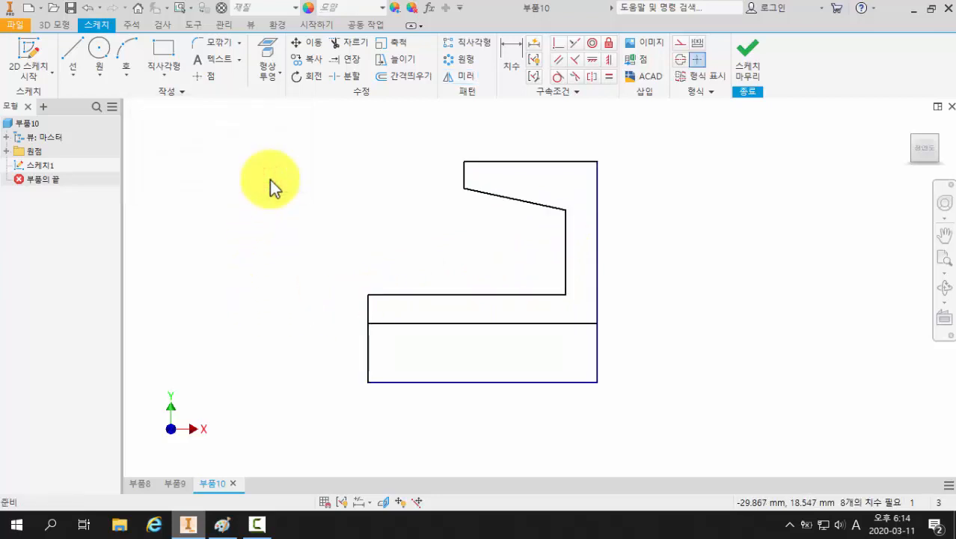
Mirror the entire half-profile, including the bore line, about its long vertical line through the origin
left_click(460, 77)
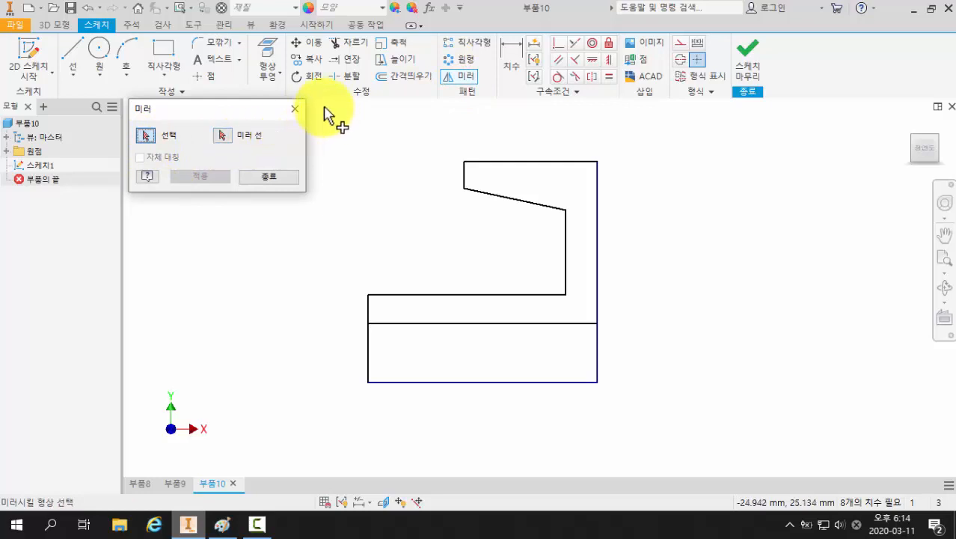
mouse_move(324, 107)
left_mouse_down()
mouse_move(494, 321)
mouse_move(572, 390)
mouse_move(630, 419)
left_mouse_up()
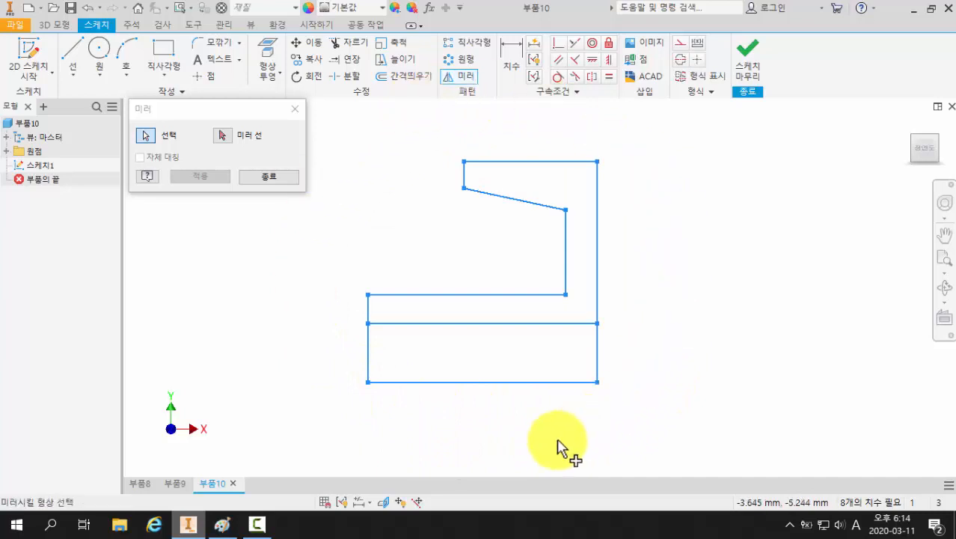
left_click(222, 136)
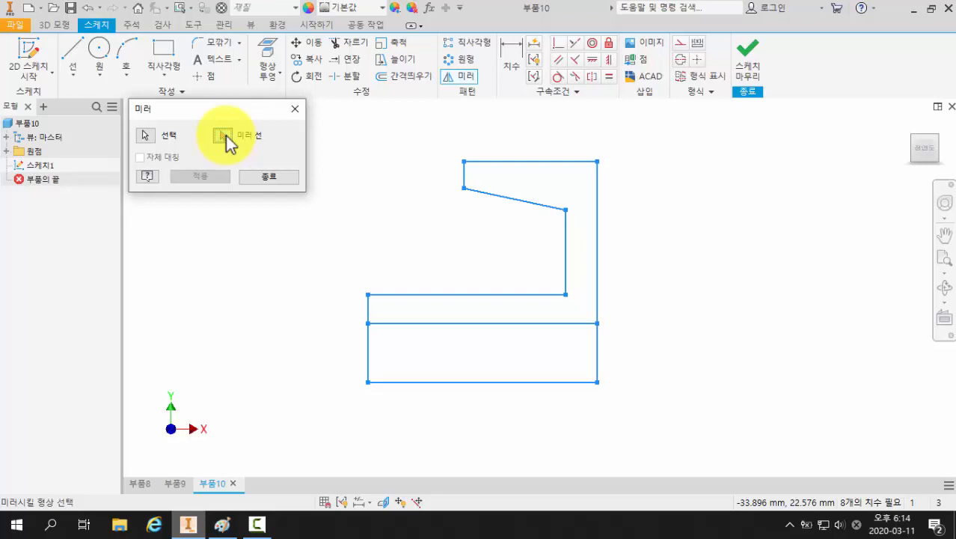
left_click(235, 133)
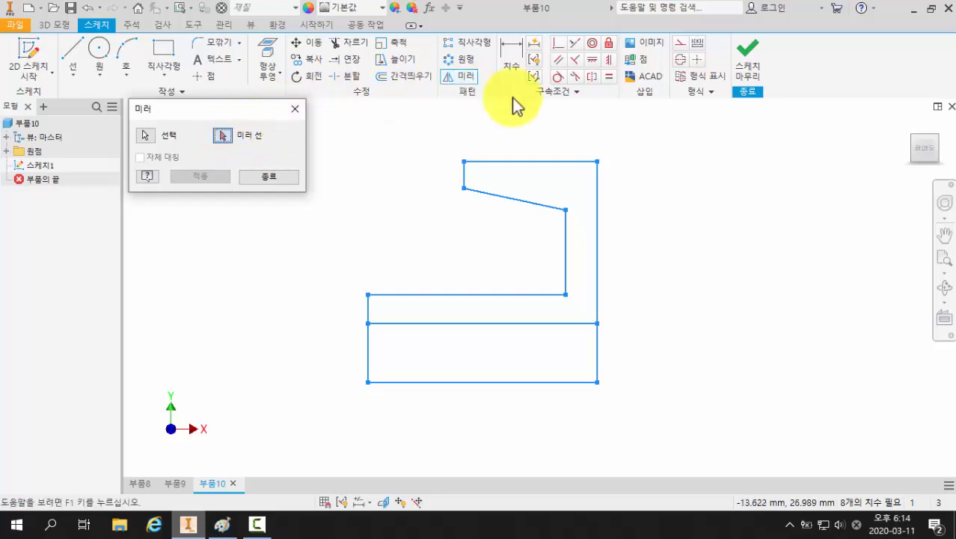
left_click(597, 182)
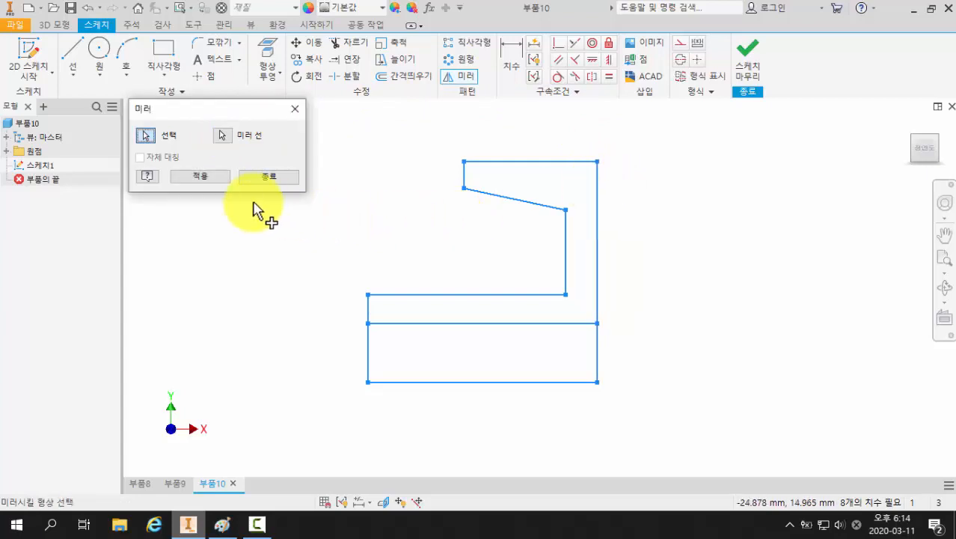
left_click(195, 178)
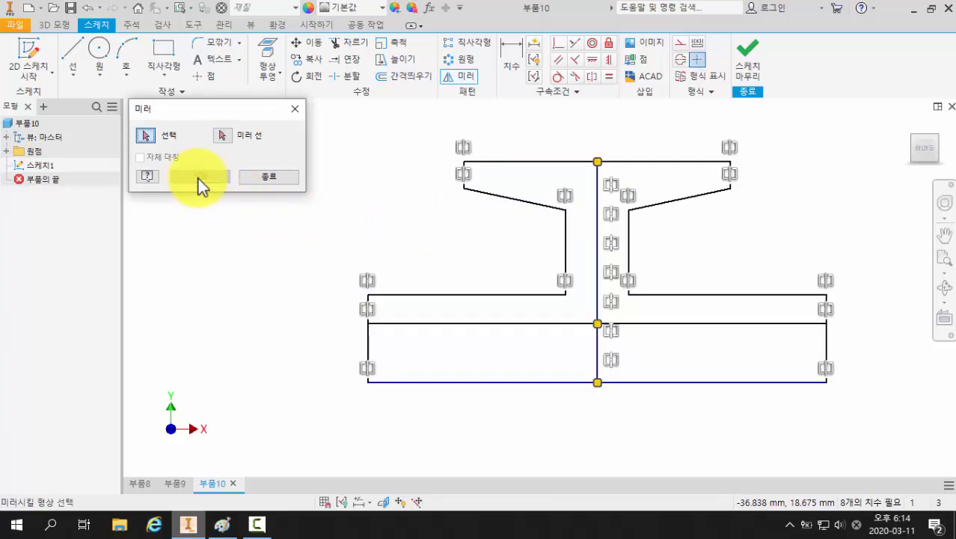
left_click(262, 177)
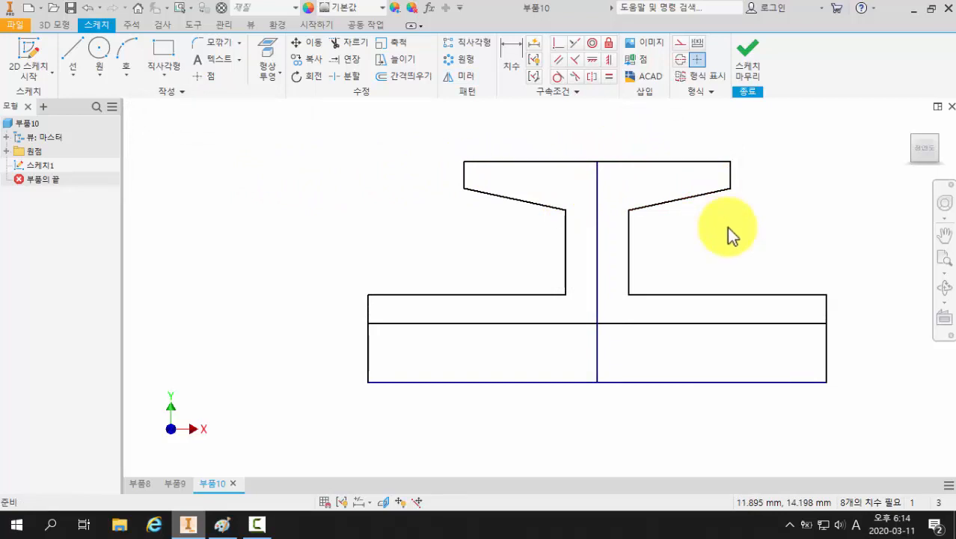
Convert the half of the bottom line on the original profile's side to a centerline
scroll(727, 227, "up", 3)
mouse_move(727, 227)
middle_mouse_down()
mouse_move(666, 241)
mouse_move(633, 234)
middle_mouse_up()
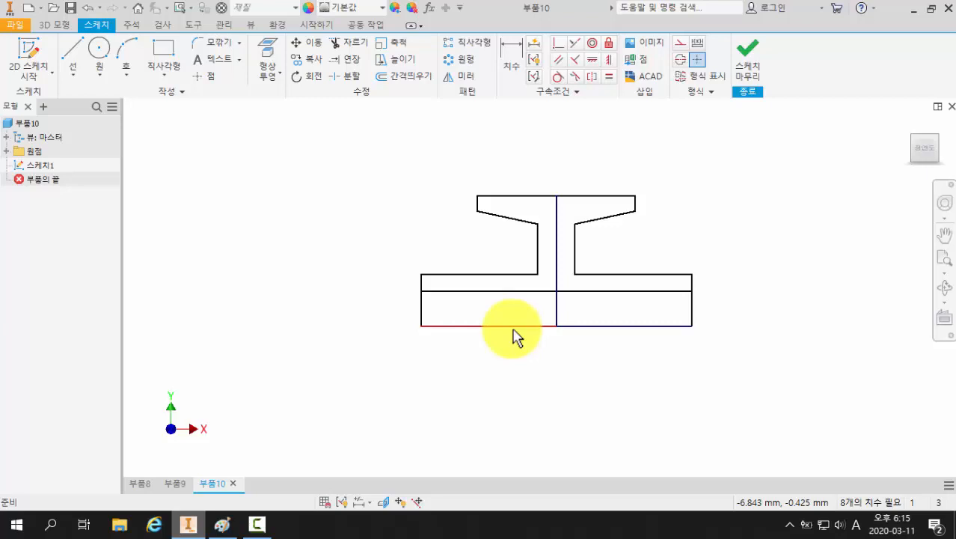
left_click(561, 245)
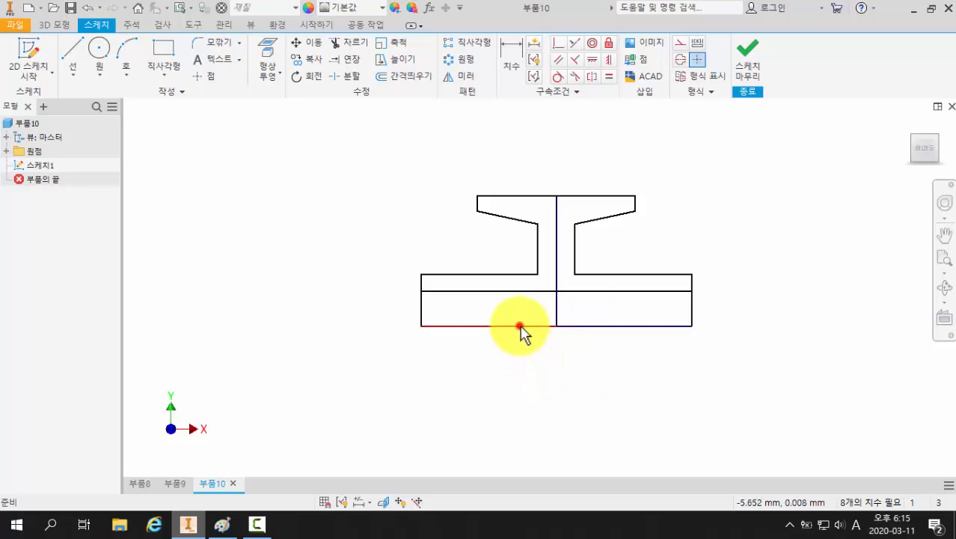
left_click(521, 326)
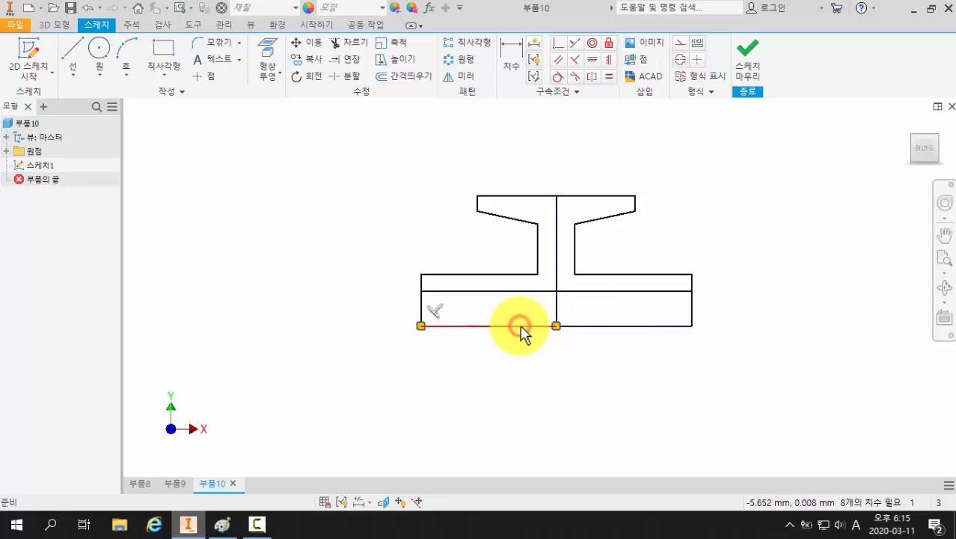
left_click(680, 60)
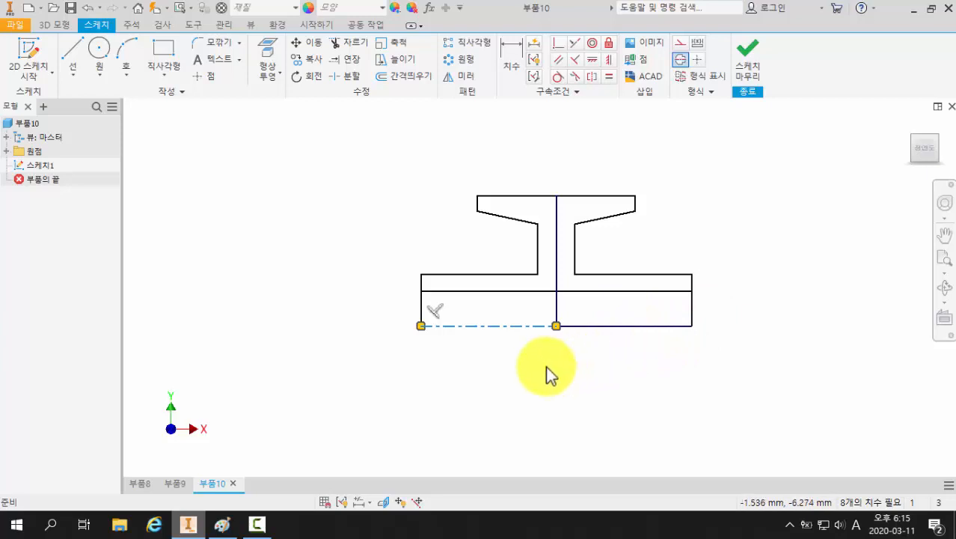
key("Escape")
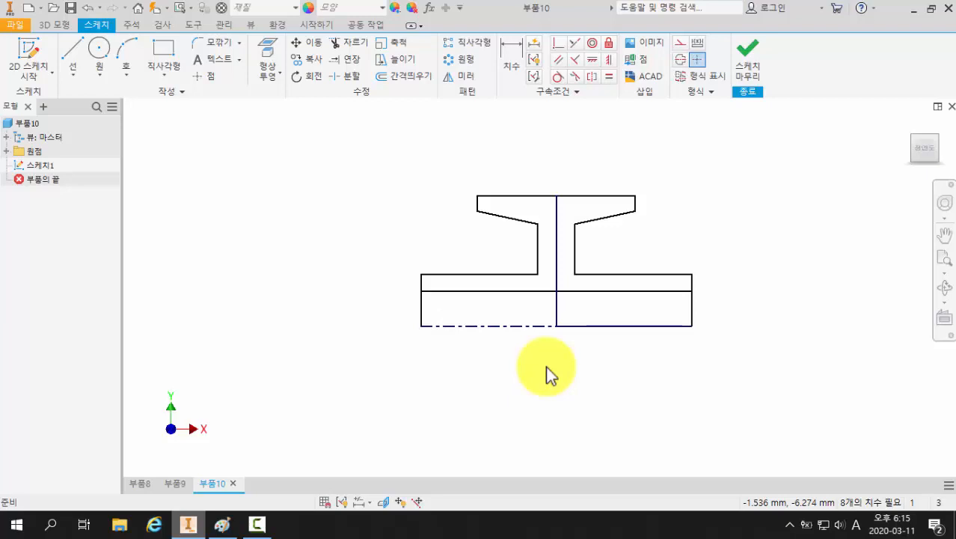
Dimension the web thickness between its two vertical sides and set it to 10 mm
left_click(509, 54)
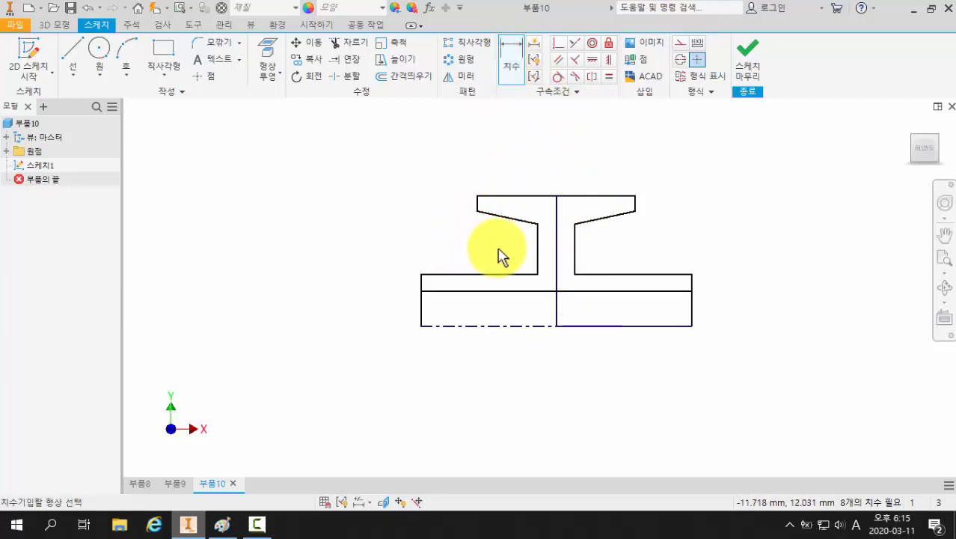
left_click(536, 239)
left_click(574, 237)
left_click(597, 160)
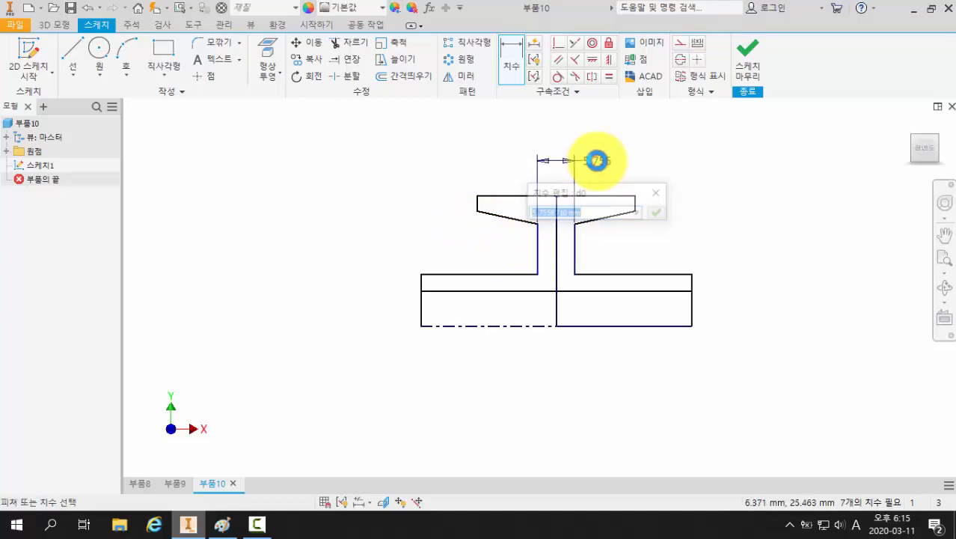
type("1")
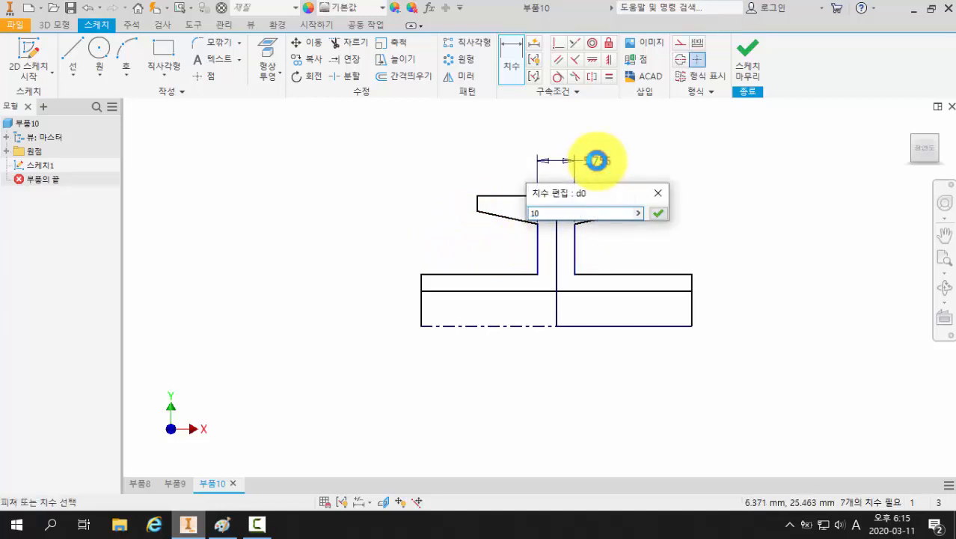
type("0")
key("Return")
Dimension the rim width between its two short outer edges and set it to 38 mm
scroll(639, 173, "down", 3)
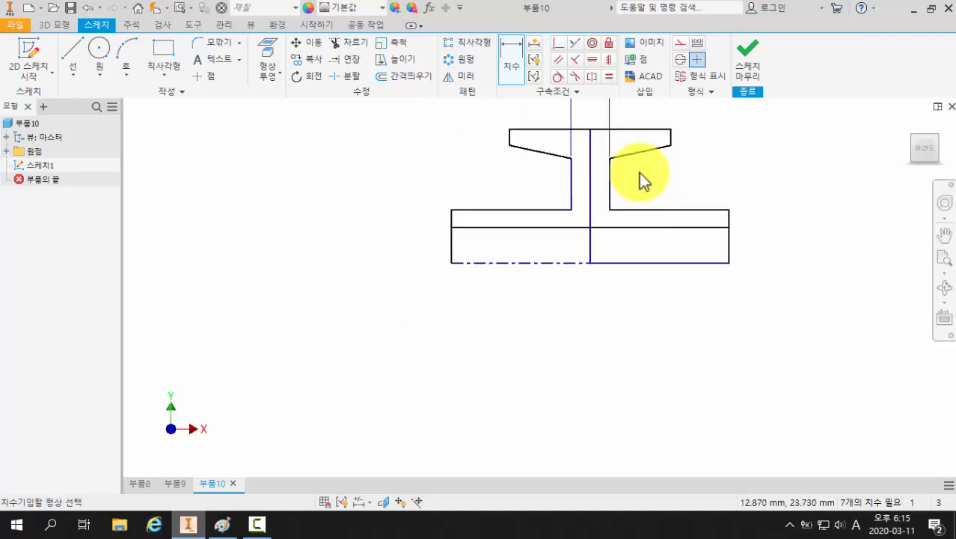
middle_click_drag(639, 172, 593, 294)
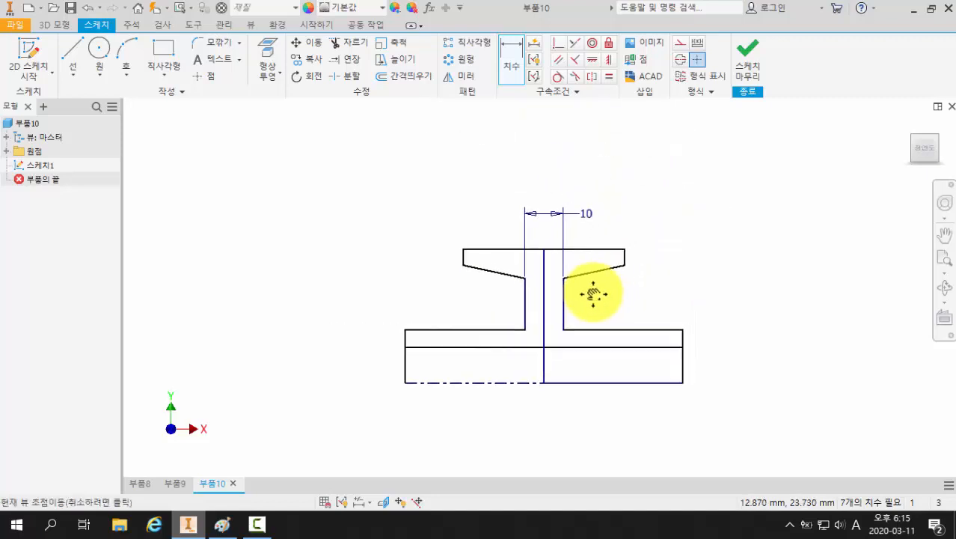
left_click(465, 256)
left_click(620, 259)
left_click(560, 191)
type("38")
key("Return")
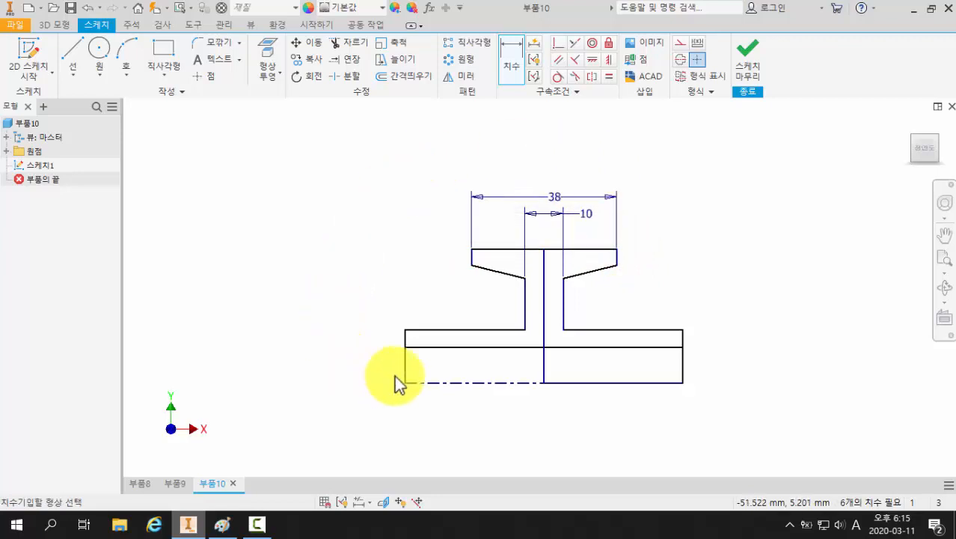
Dimension the hub length between its two outer end edges and set it to 42 mm
left_click(405, 355)
left_click(682, 356)
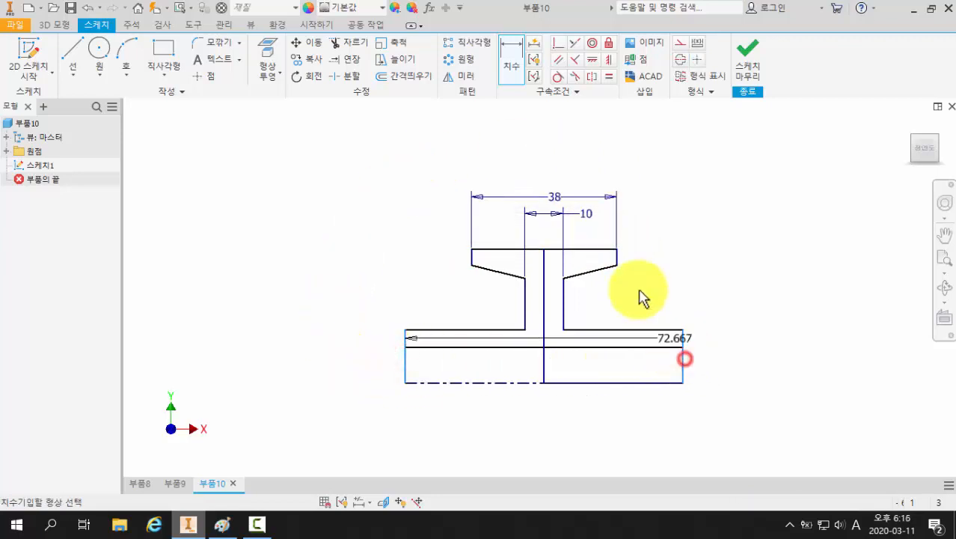
left_click(556, 175)
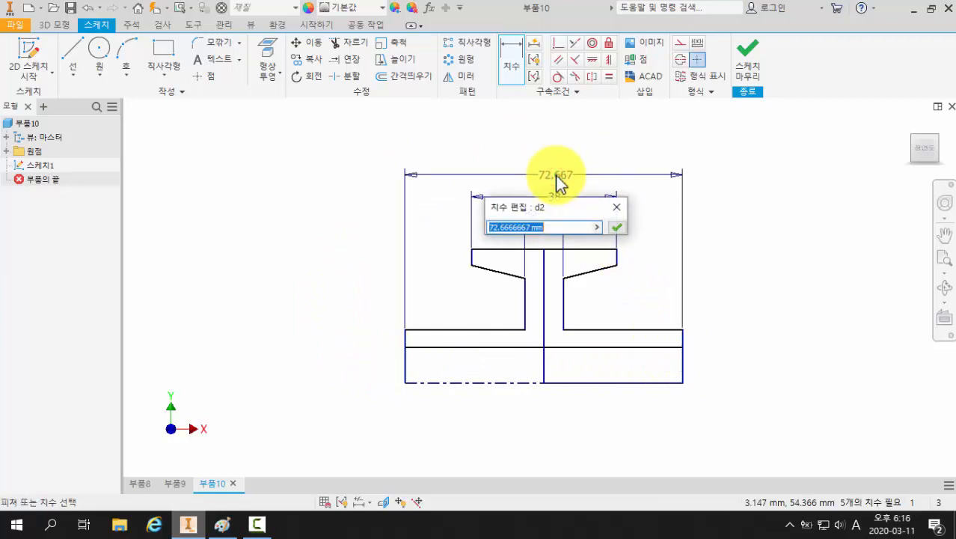
type("42")
key("Return")
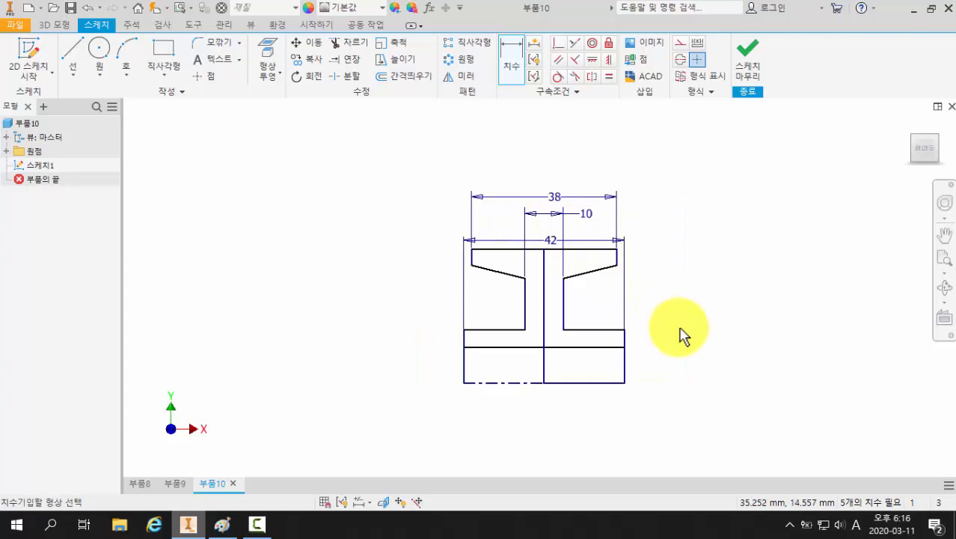
middle_click_drag(680, 327, 689, 283)
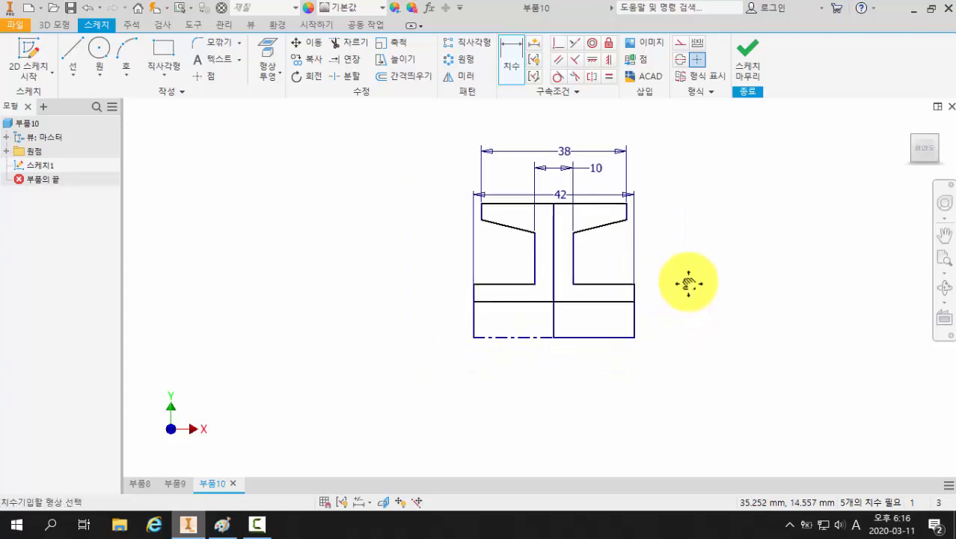
double_click(628, 196)
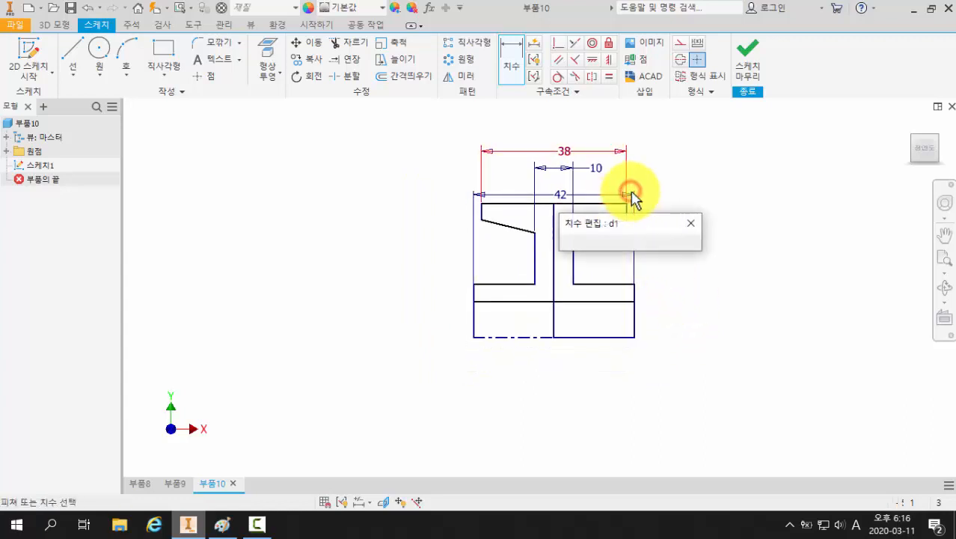
left_click(692, 222)
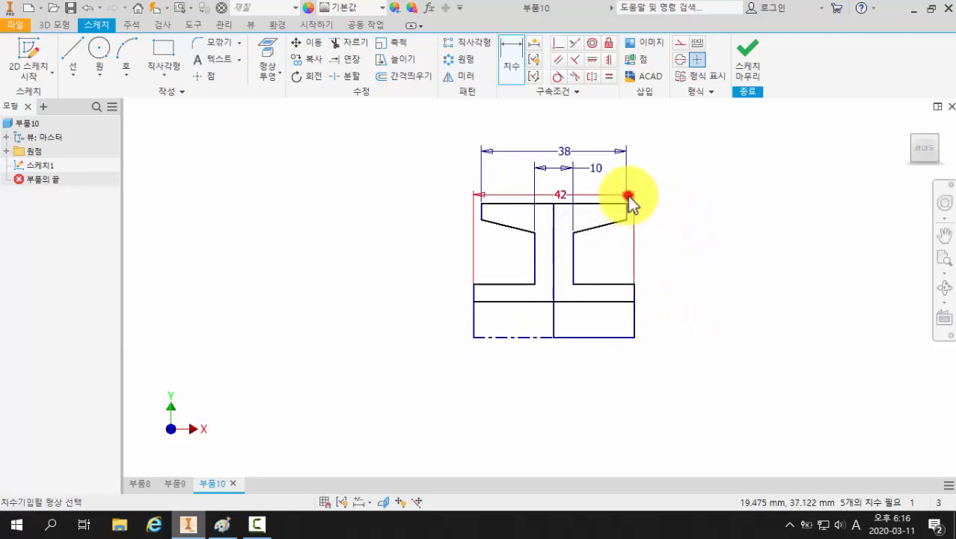
double_click(627, 195)
left_click(688, 226)
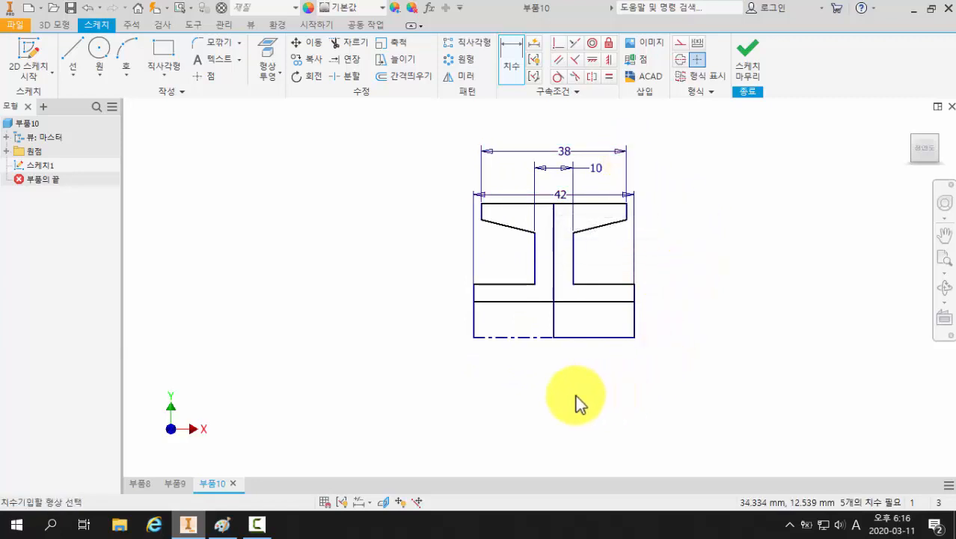
Add a diameter dimension from the centerline to the rim's top edge and set it to 100 mm
left_click(508, 336)
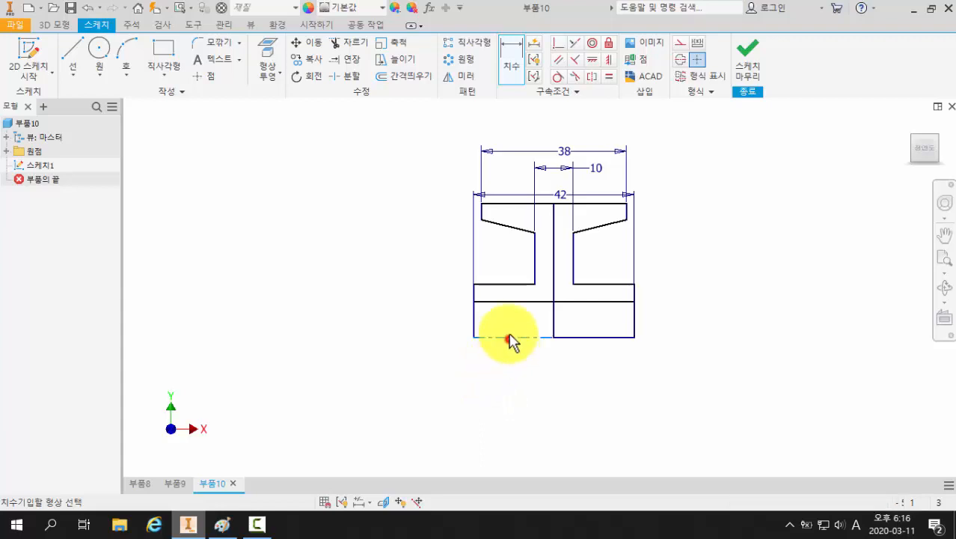
left_click(498, 205)
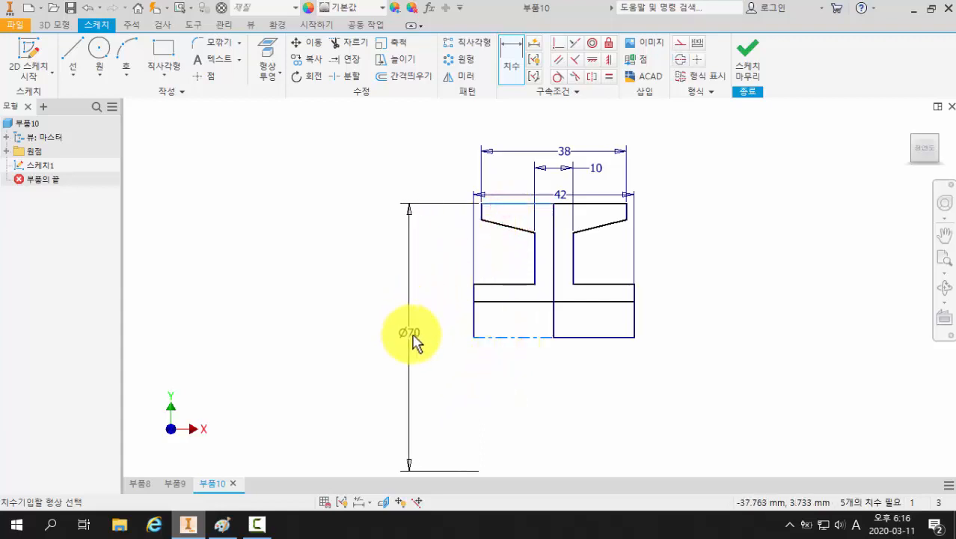
left_click(387, 343)
type("100")
key("Return")
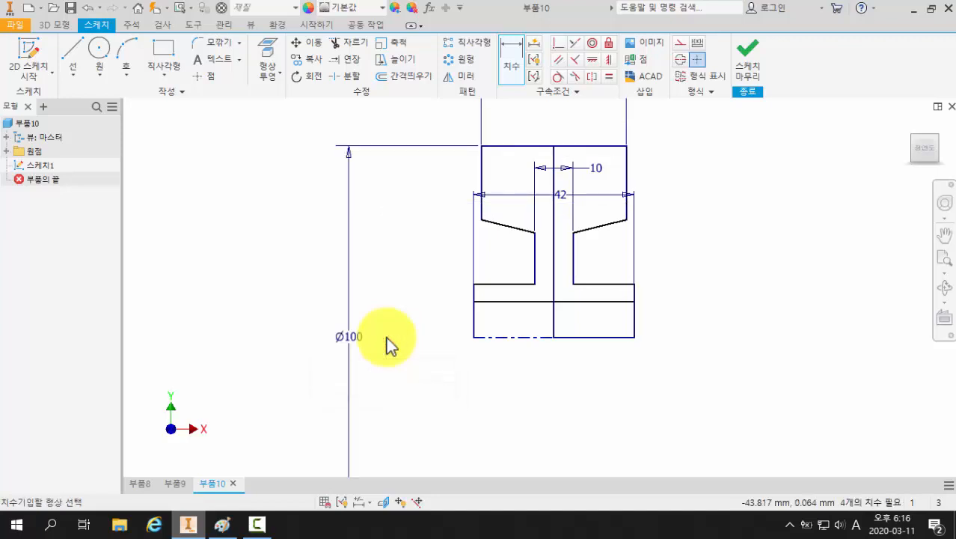
Dimension the rim's thickness at its outer end and set it to 3 mm
left_click(494, 147)
left_click(482, 219)
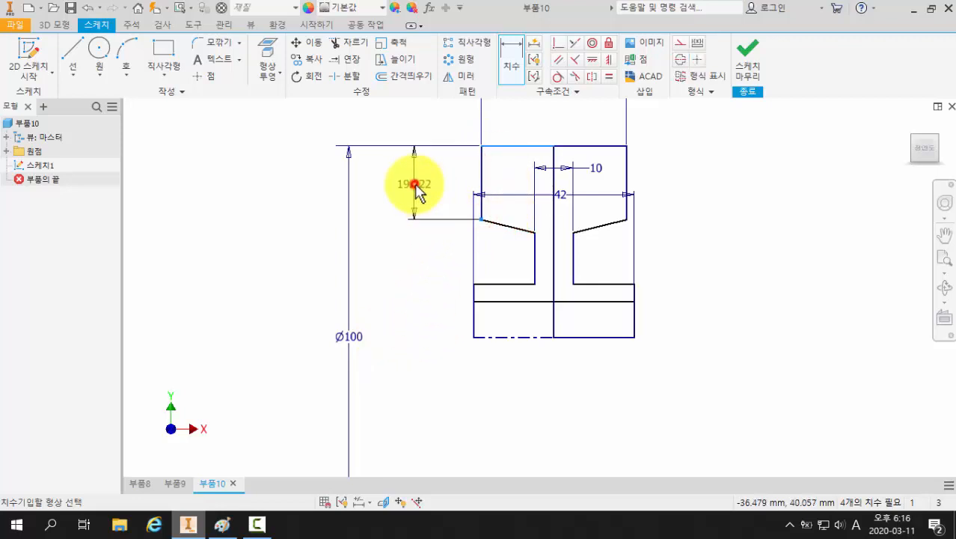
left_click(415, 184)
type("3")
key("Return")
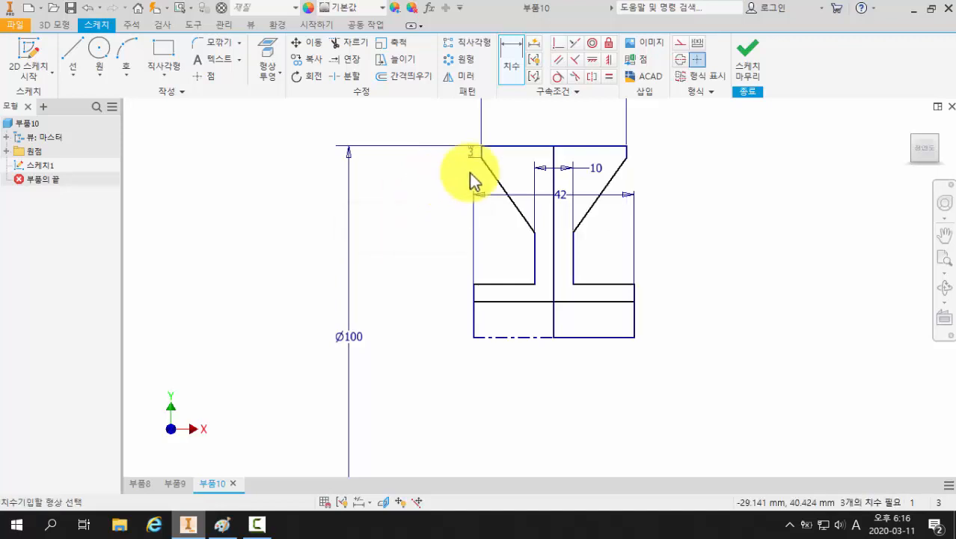
Dimension the rim's thickness where its sloped underside meets the web and set it to 5 mm
left_click(495, 147)
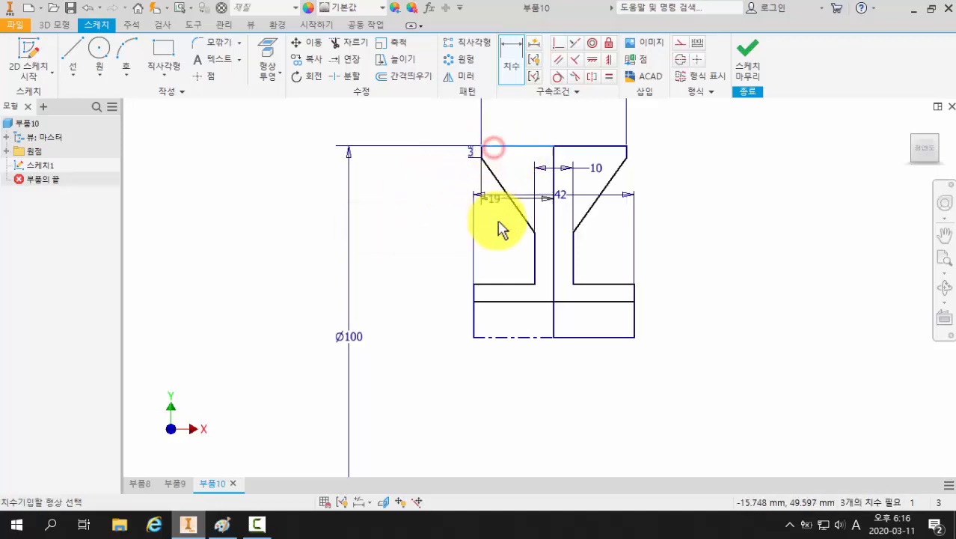
left_click(534, 231)
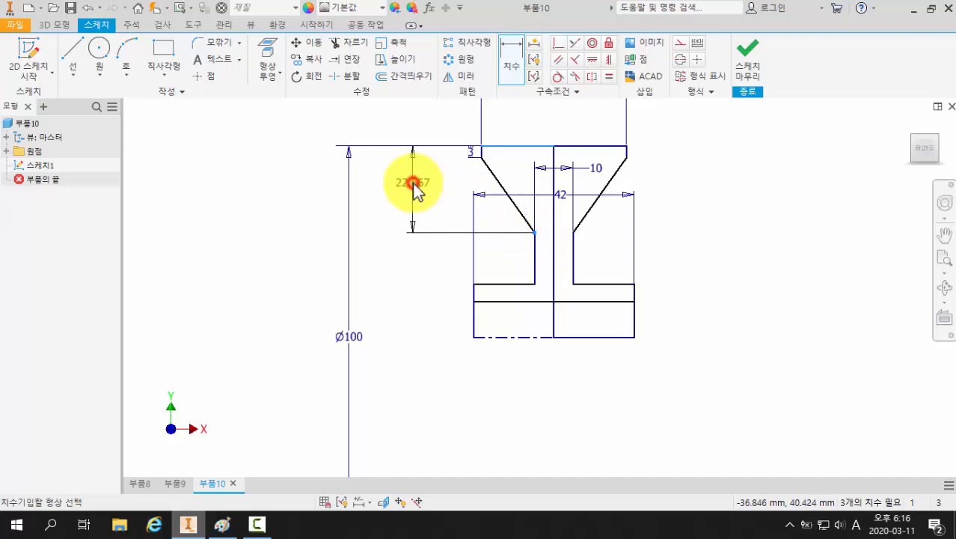
left_click(412, 182)
type("5")
key("Return")
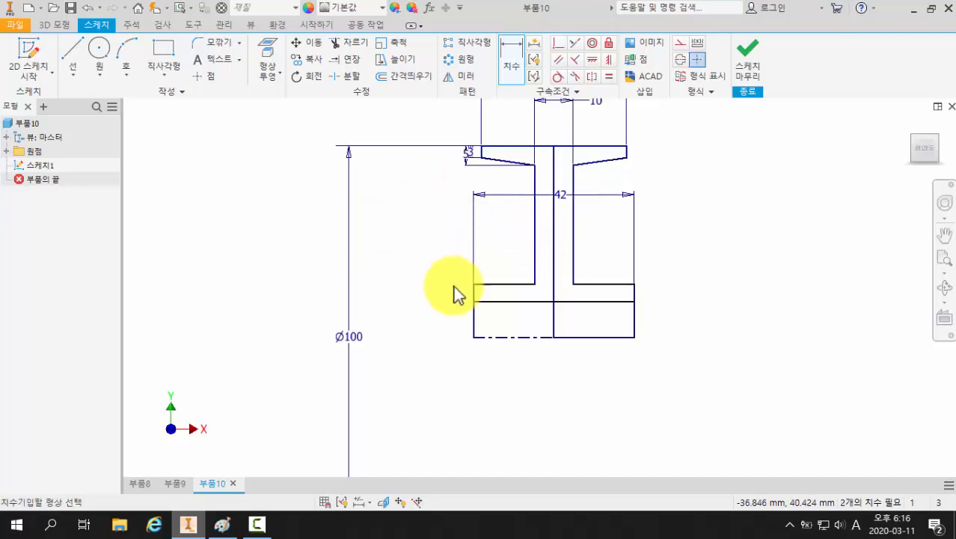
Add a diameter dimension from the centerline to the hub's upper edge and set it to 38 mm
left_click(505, 338)
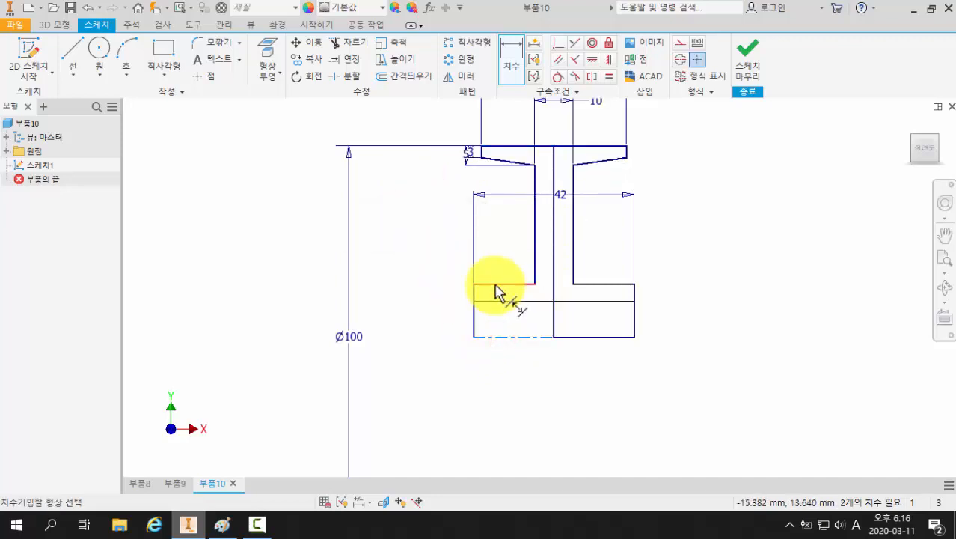
left_click(496, 285)
left_click(411, 325)
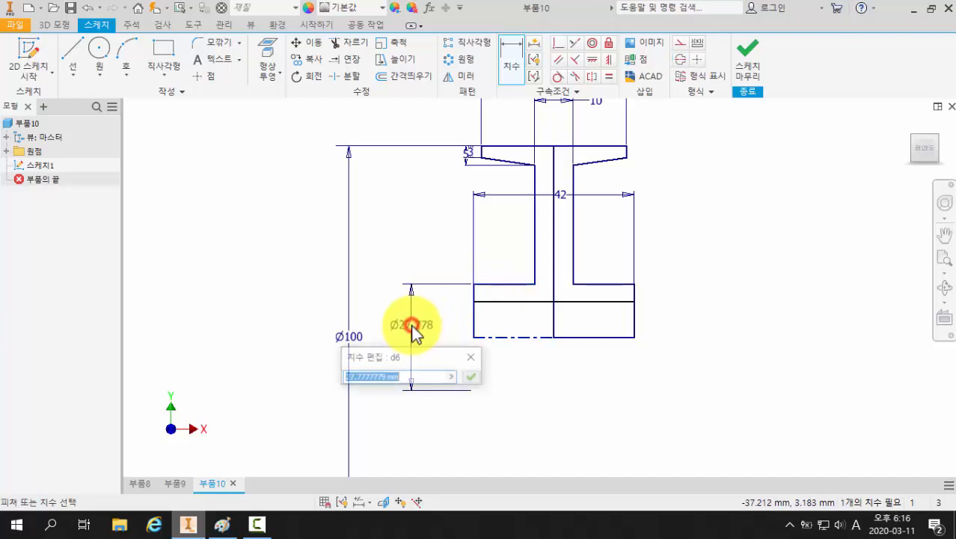
type("38")
key("Return")
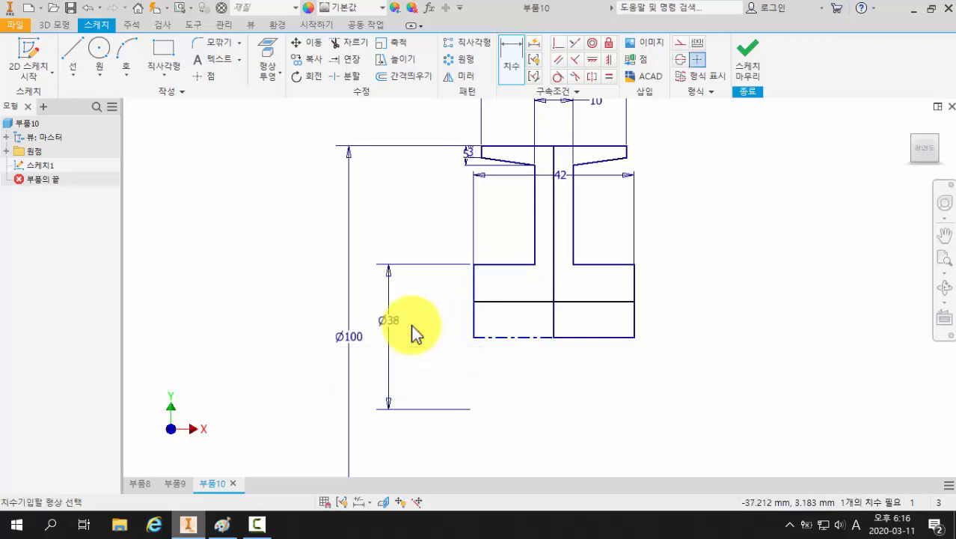
Add a diameter dimension from the centerline to the bore line, set it to 22 mm and end dimensioning
left_click(502, 337)
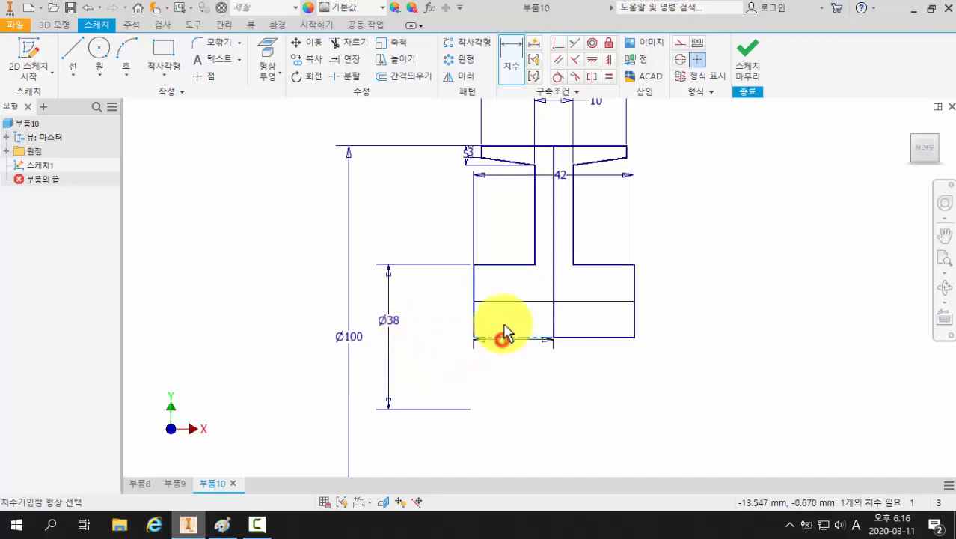
left_click(500, 301)
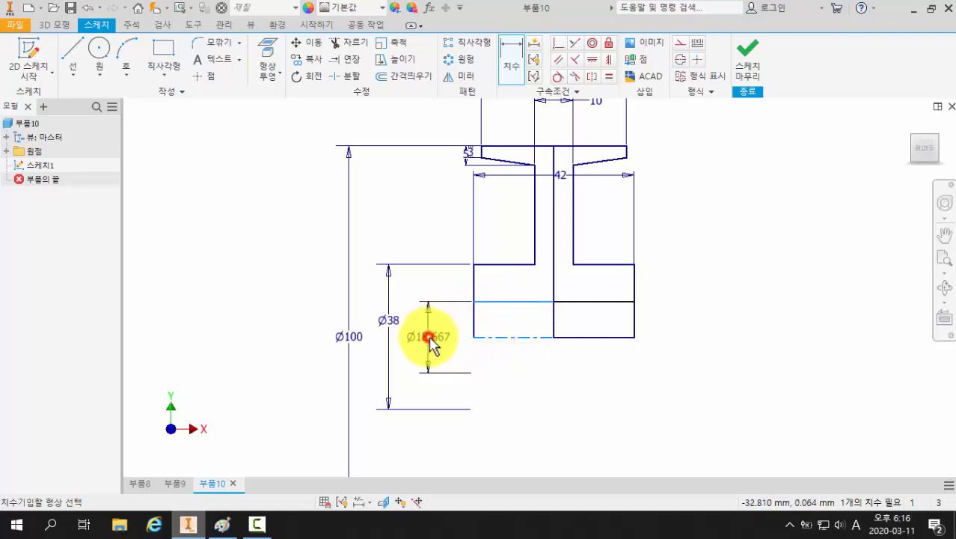
left_click(429, 340)
type("22")
key("Return")
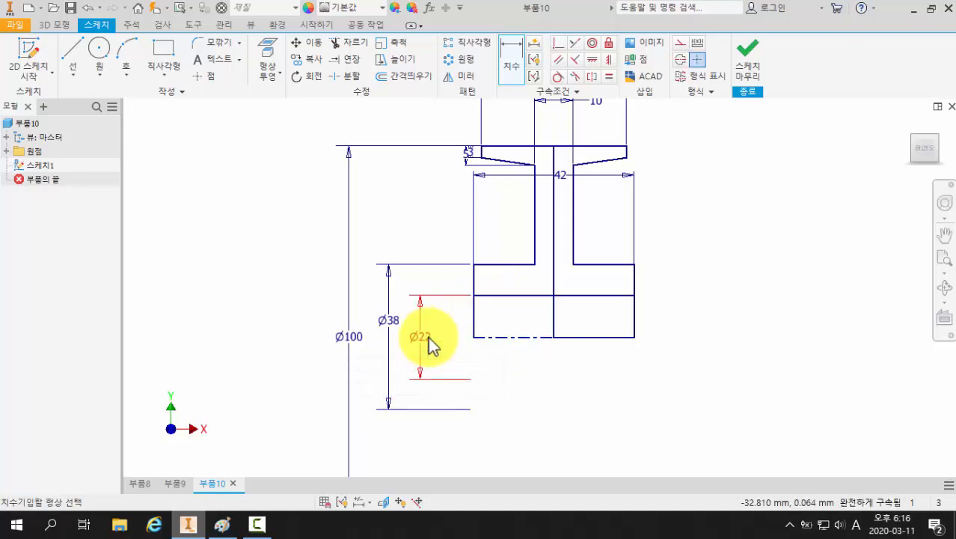
middle_click_drag(533, 378, 555, 401)
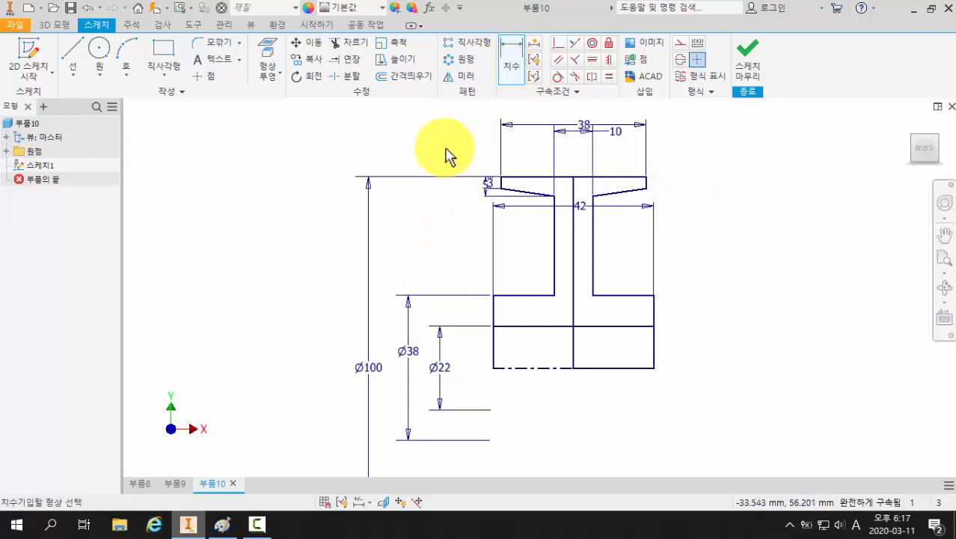
key("Escape")
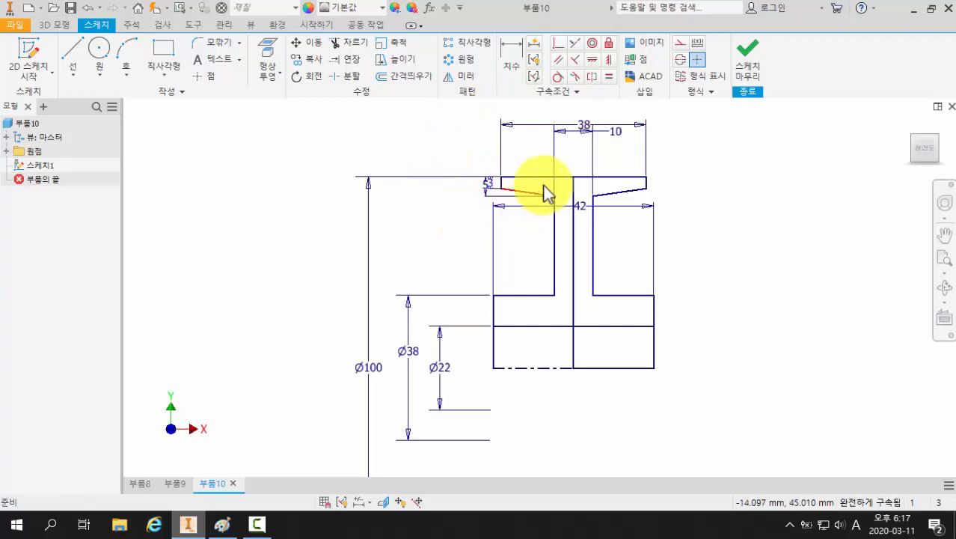
Rearrange the 10, 38 and 42 mm width dimensions above the profile and separate the 3 and 5 mm rim dimensions so none overlap
left_click_drag(615, 139, 612, 161)
mouse_move(594, 134)
left_mouse_down()
mouse_move(581, 122)
mouse_move(581, 146)
left_mouse_up()
left_click_drag(581, 210, 572, 125)
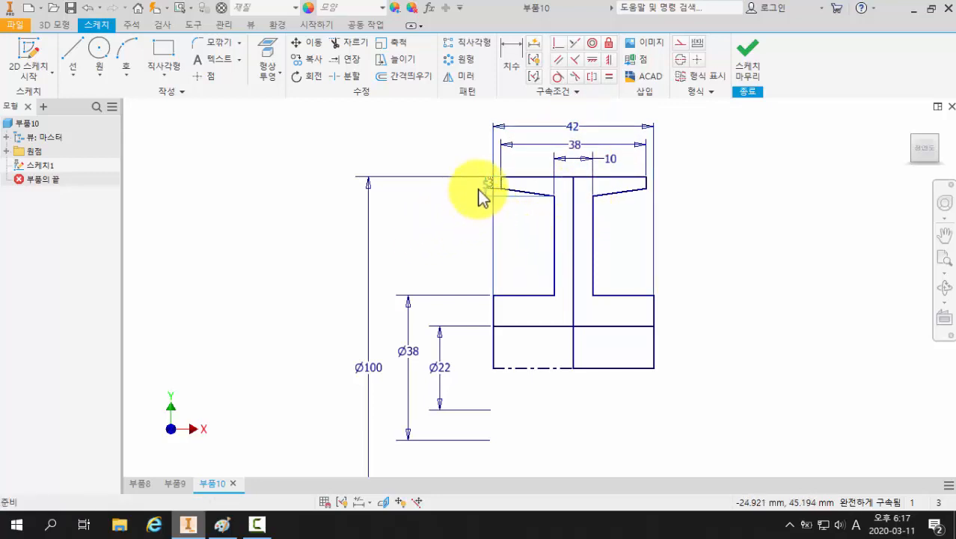
left_click_drag(486, 194, 413, 228)
left_click_drag(495, 193, 438, 160)
left_click(724, 327)
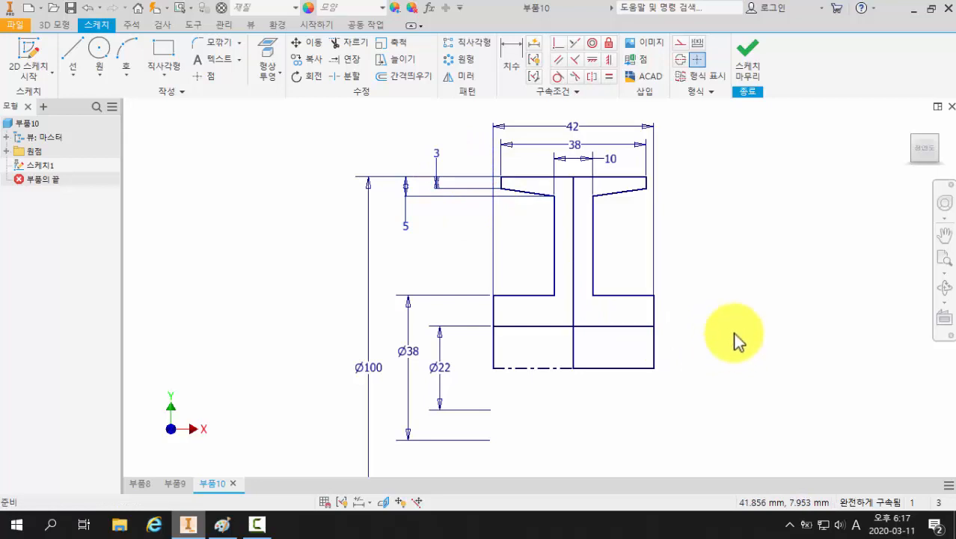
Finish the sketch and revolve both halves of the pulley section outside the bore a full 360° about the dash-dot centerline
left_click(750, 63)
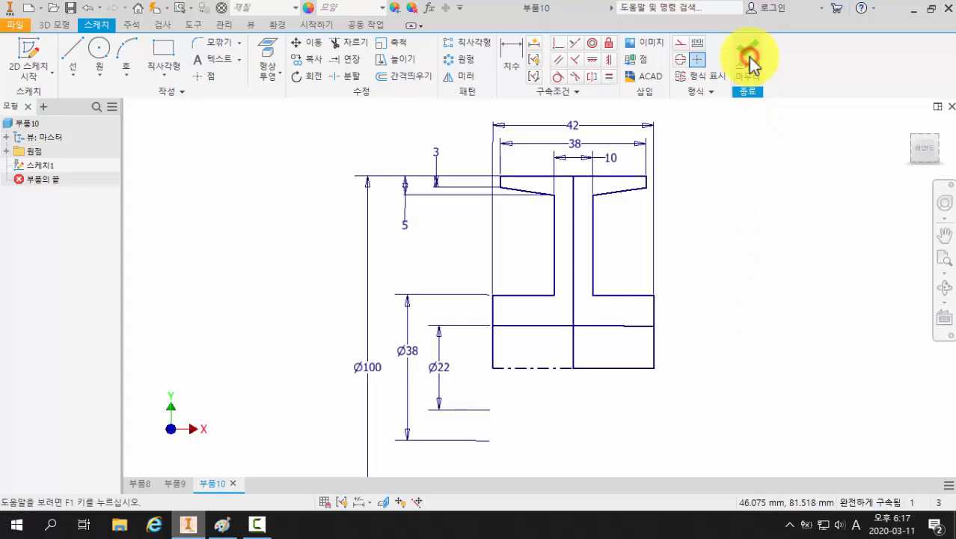
scroll(740, 210, "up", 4)
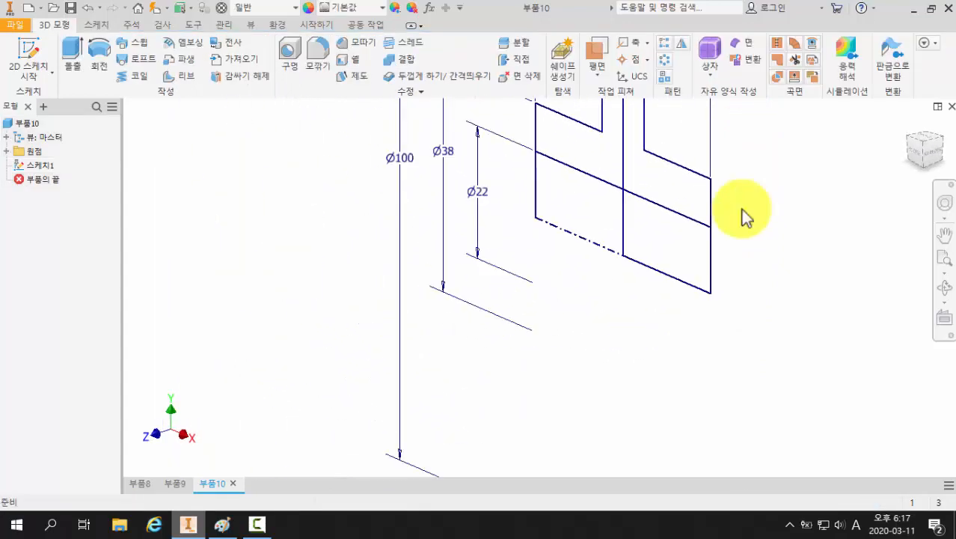
middle_click_drag(742, 213, 754, 330)
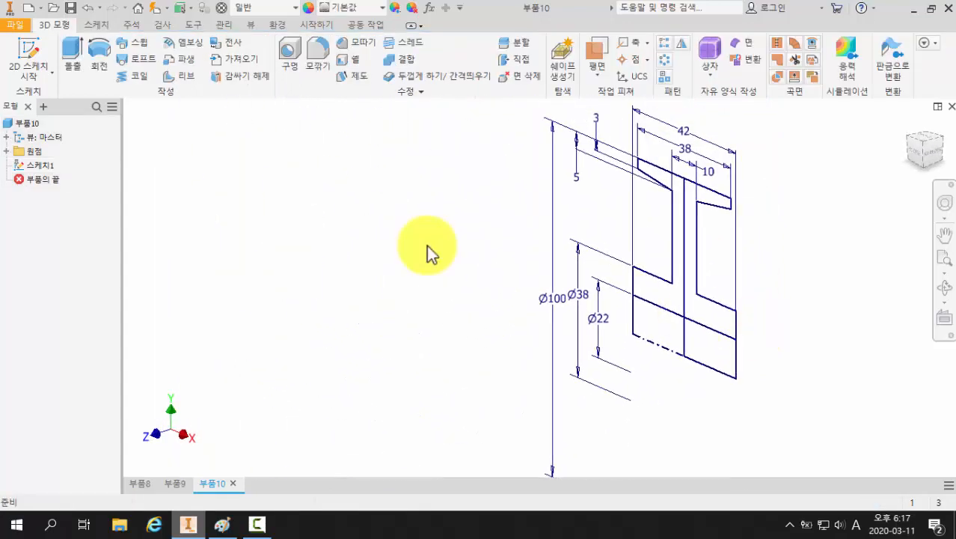
left_click(98, 68)
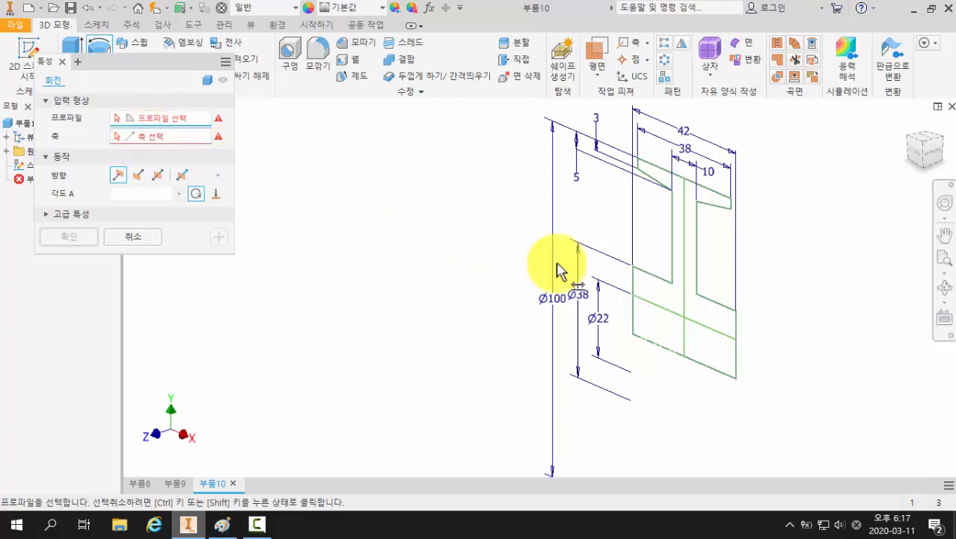
left_click(662, 291)
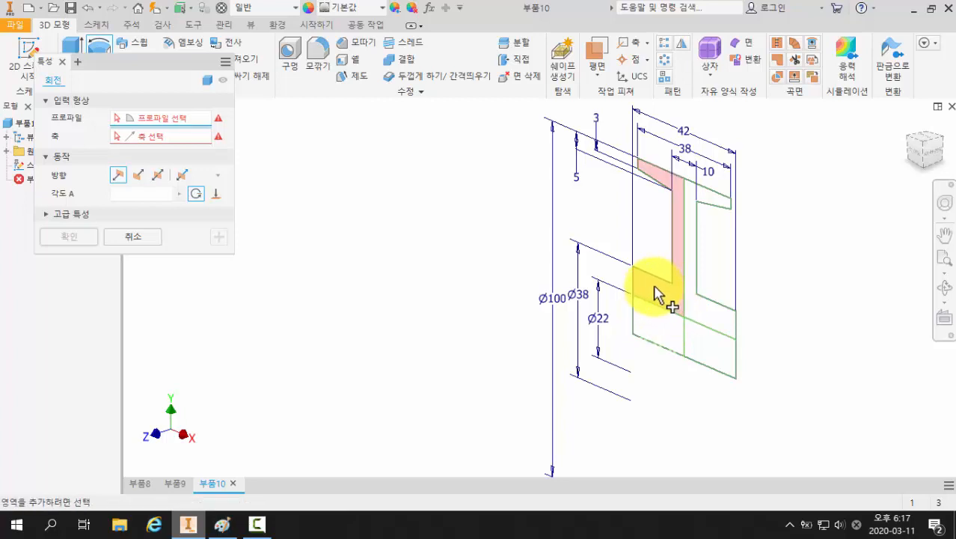
left_click(654, 293)
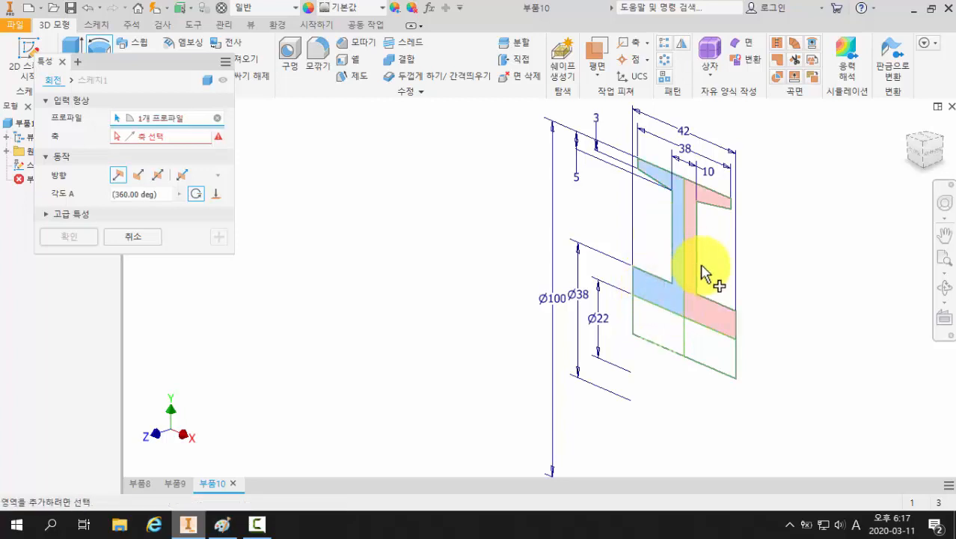
left_click(709, 311)
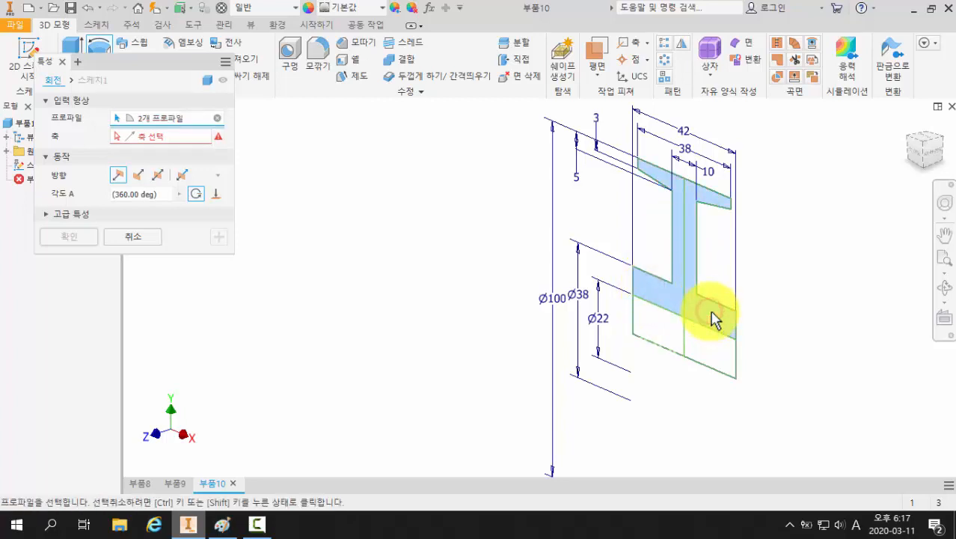
left_click(160, 138)
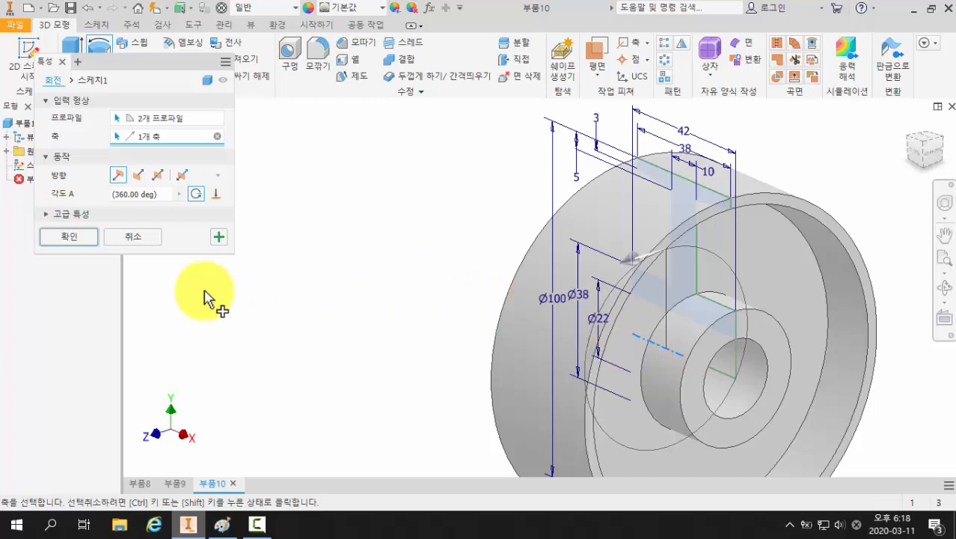
left_click(81, 239)
scroll(473, 320, "up", 3)
middle_click_drag(474, 319, 475, 296)
middle_click_drag(451, 334, 433, 325, "shift")
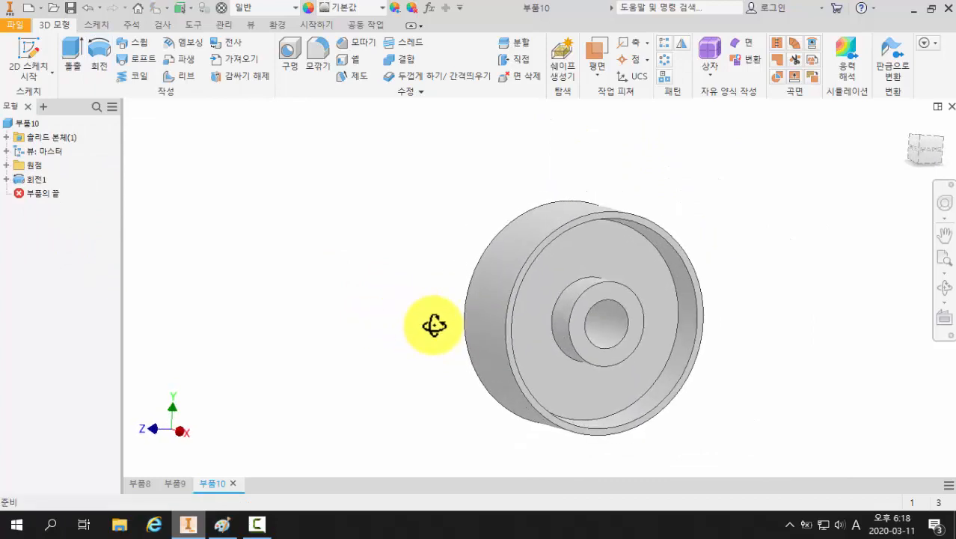
Switch to the reference drawing in Paint and undo all the red and purple freehand markings around part 3
left_click(223, 527)
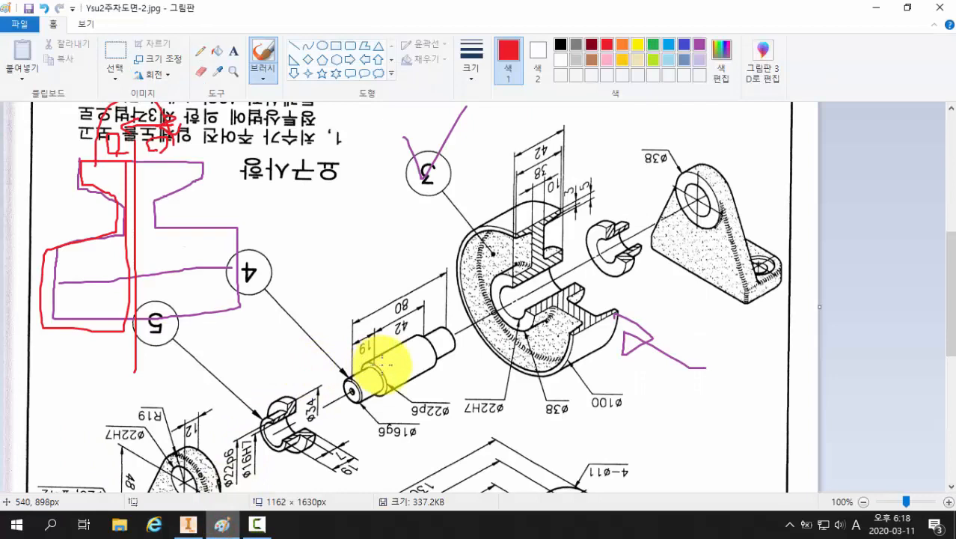
key("ctrl+z")
key("ctrl+z")
key("ctrl+z")
key("ctrl+z")
key("ctrl+z")
key("ctrl+z")
key("ctrl+z")
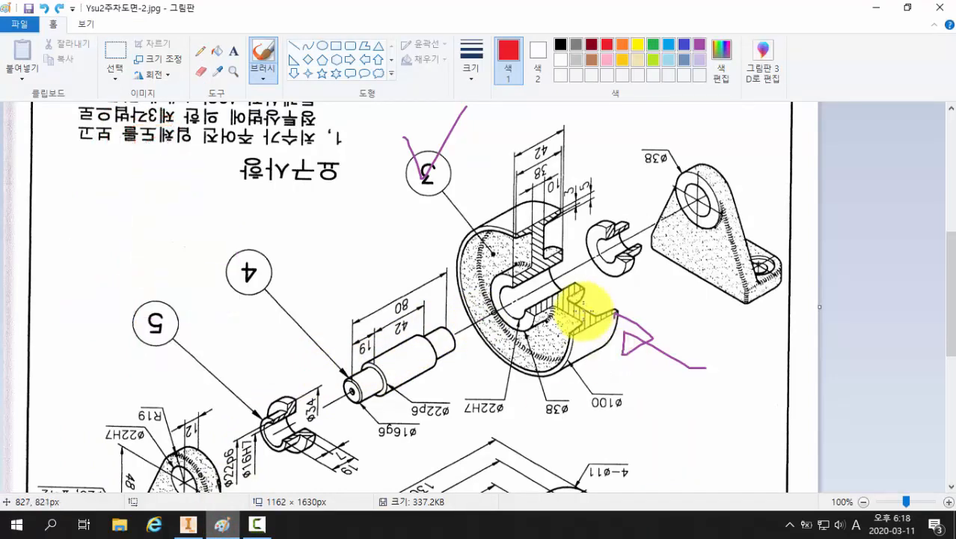
key("ctrl+z")
key("ctrl+z")
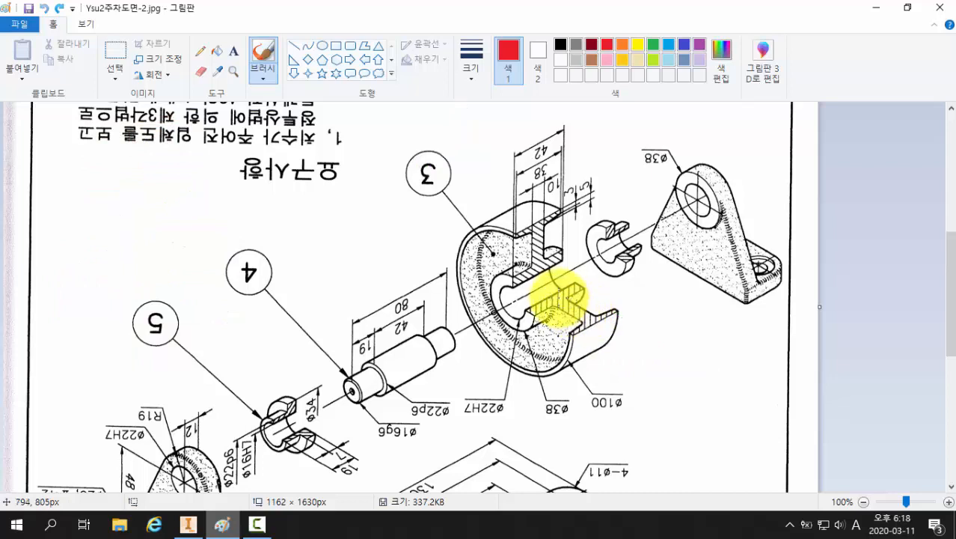
Mark in red two spots on part 3 of the drawing where the web meets the outer rim
left_click(608, 41)
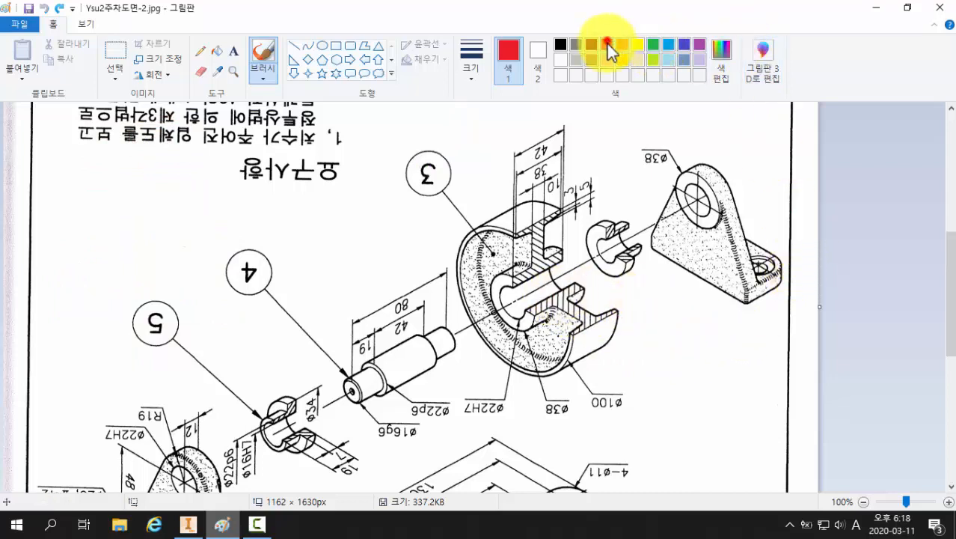
mouse_move(484, 272)
left_mouse_down()
mouse_move(474, 270)
mouse_move(481, 264)
left_mouse_up()
left_click_drag(540, 351, 539, 352)
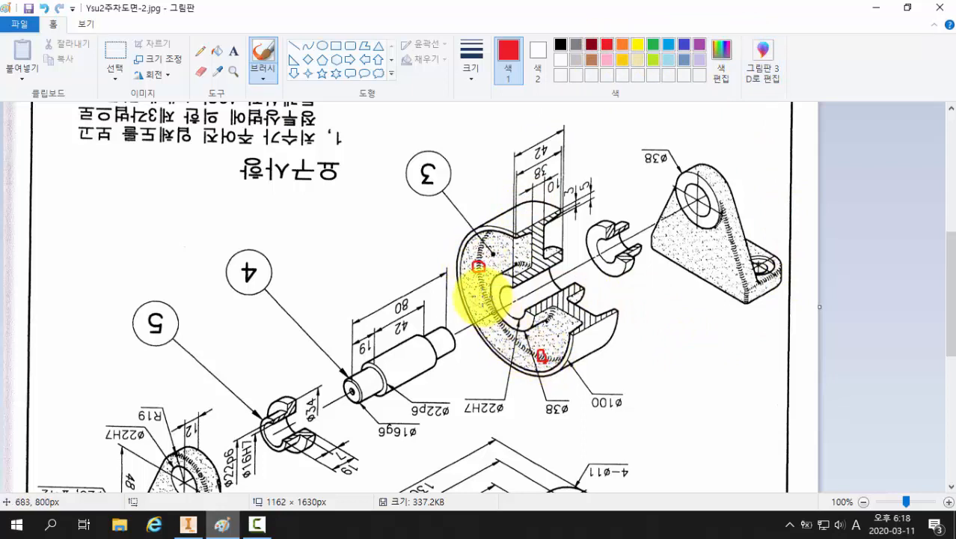
Circle the note specifying R3 rounds in red and mark the corner where part 3's hub meets the web
scroll(380, 277, "up", 3)
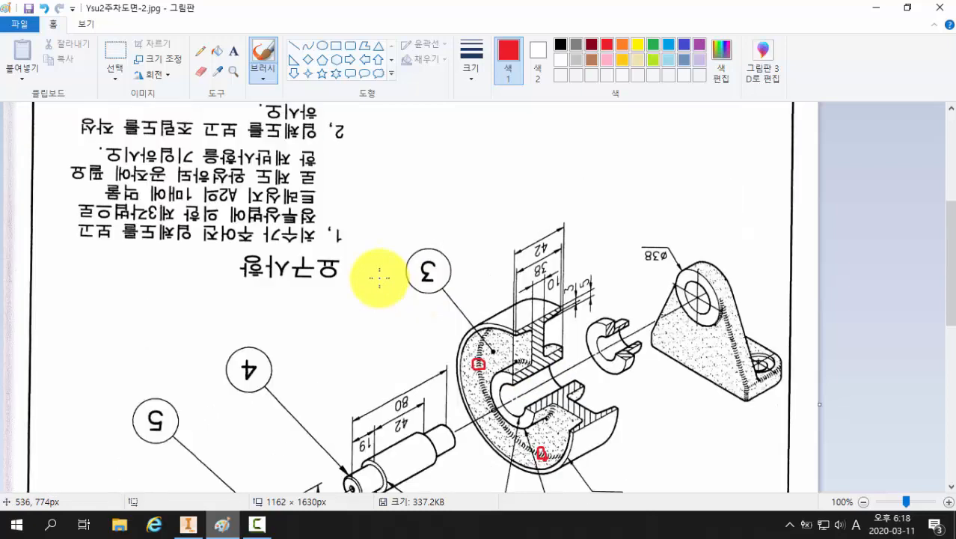
scroll(323, 258, "up", 3)
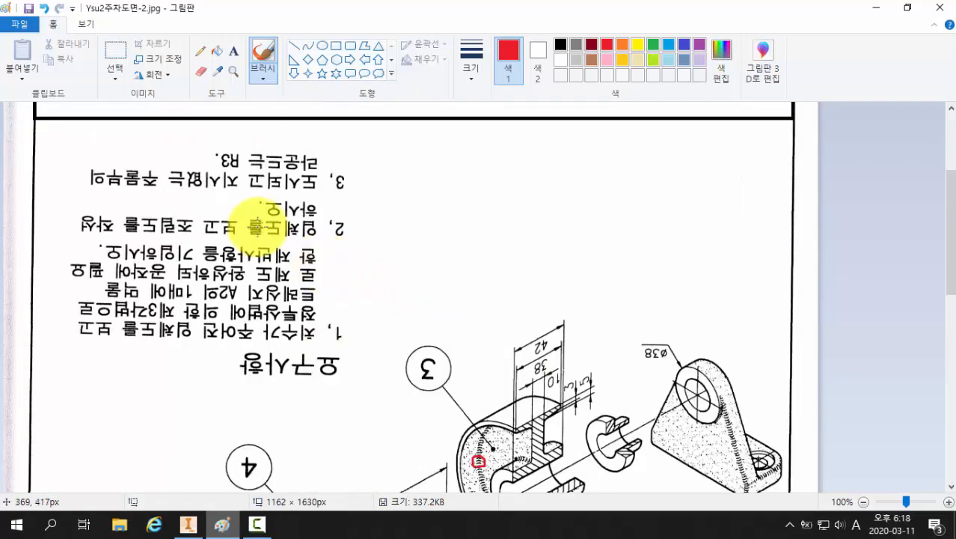
mouse_move(209, 143)
left_mouse_down()
mouse_move(295, 160)
mouse_move(228, 141)
left_mouse_up()
key("ctrl+z")
mouse_move(218, 177)
left_mouse_down()
mouse_move(296, 180)
mouse_move(321, 152)
mouse_move(223, 139)
mouse_move(219, 169)
mouse_move(322, 179)
left_mouse_up()
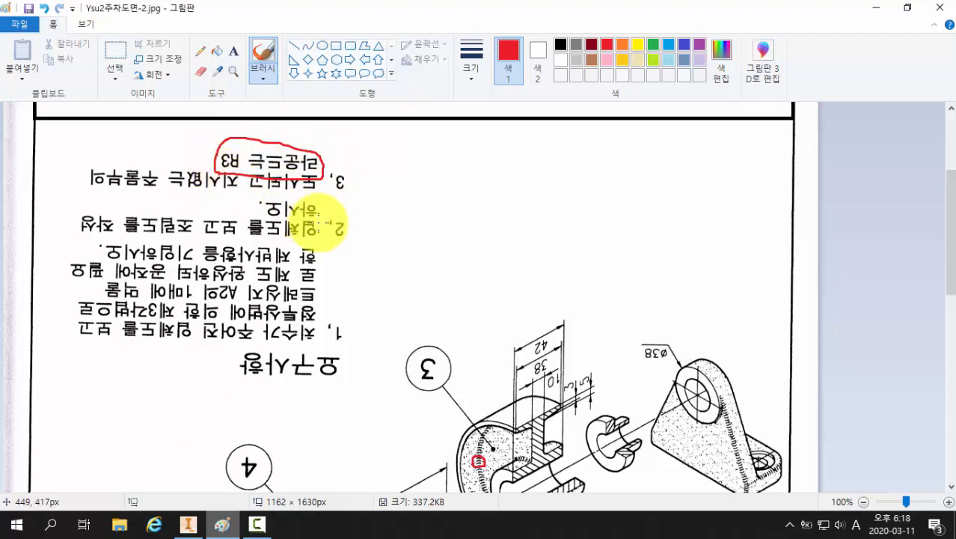
scroll(317, 222, "down", 5)
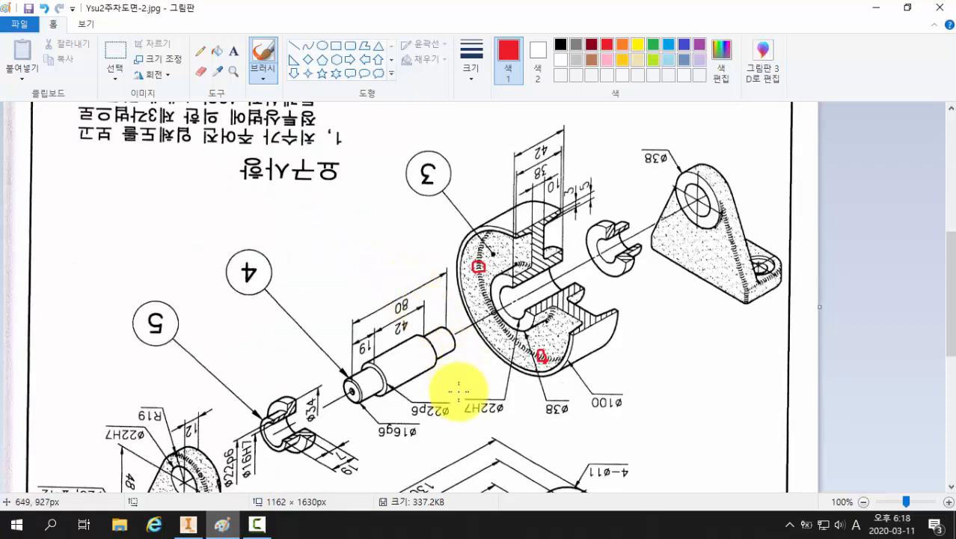
left_click_drag(554, 323, 552, 317)
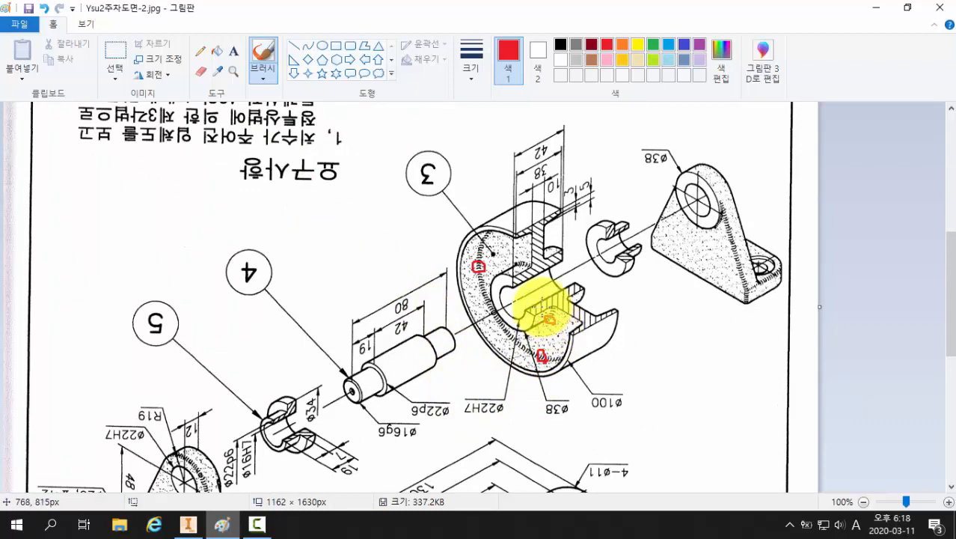
Switch to Inventor and fillet the four edges where the web meets the hub and rim on both sides with a 3 mm radius
left_click(188, 523)
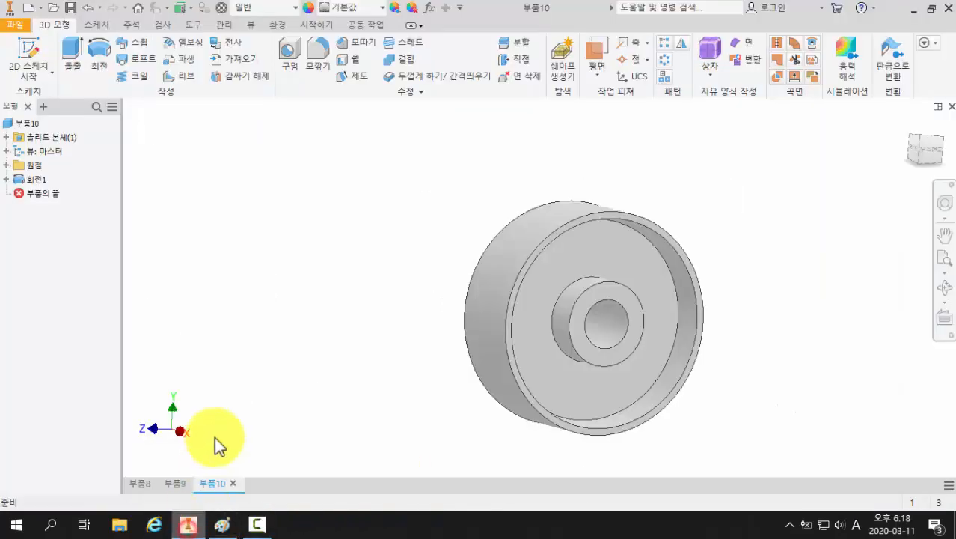
left_click(316, 56)
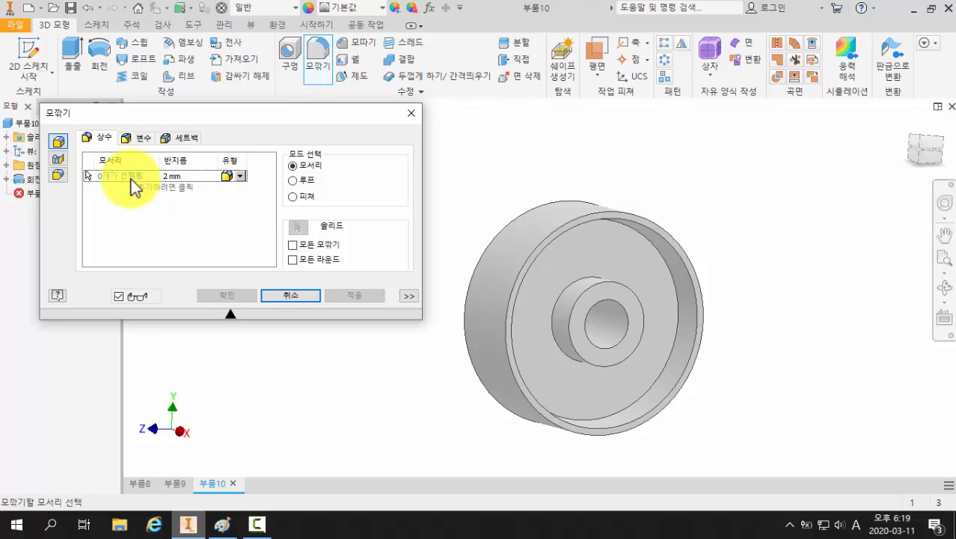
left_click(660, 259)
left_click(579, 280)
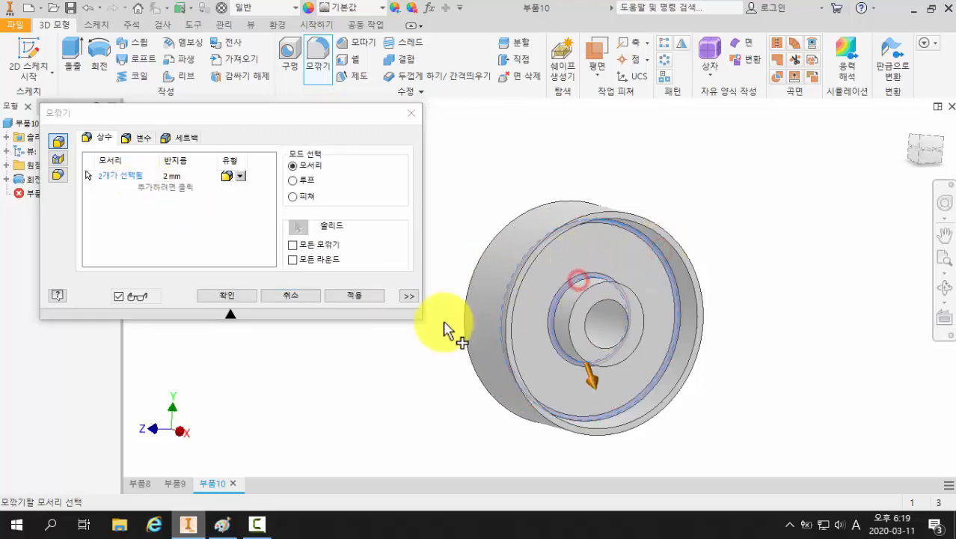
middle_click_drag(420, 379, 570, 367, "shift")
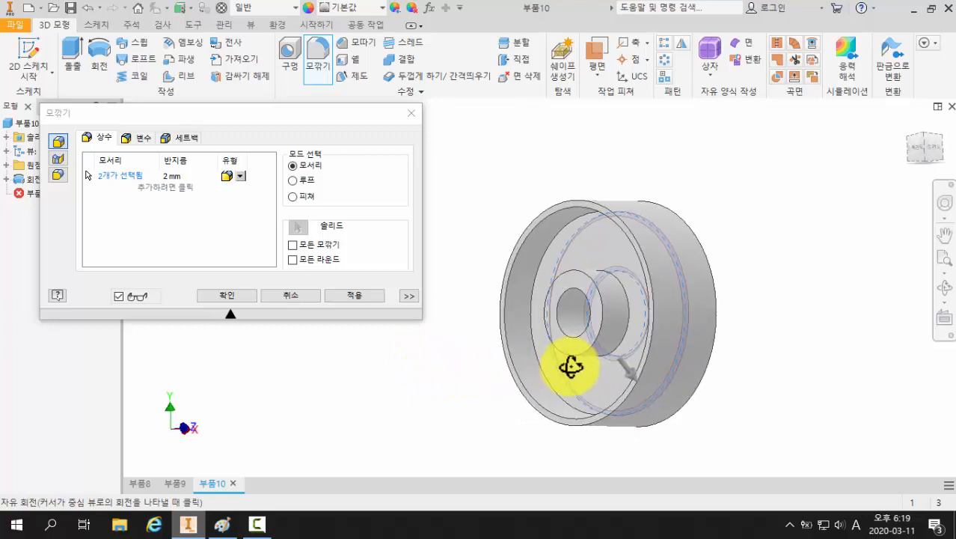
left_click(628, 292)
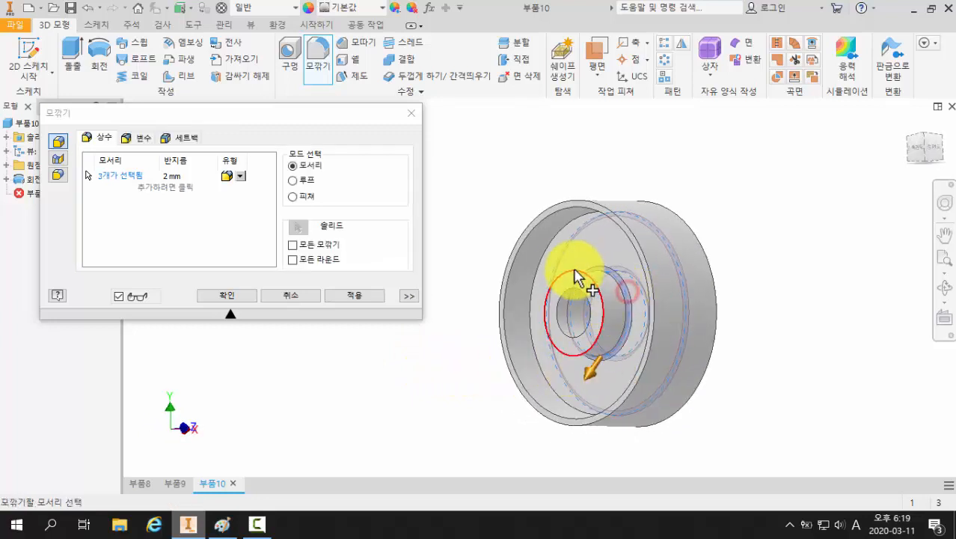
left_click(534, 262)
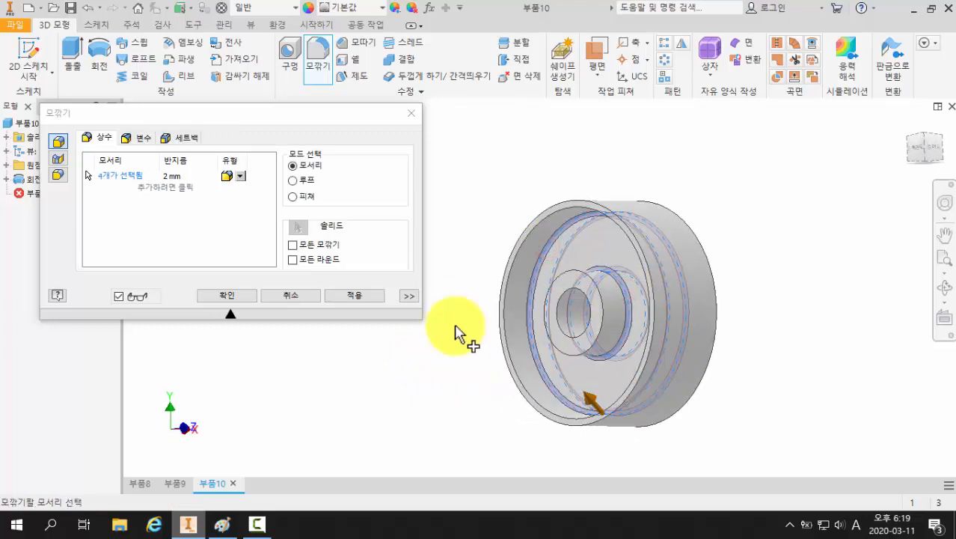
left_click(180, 178)
left_click(177, 174)
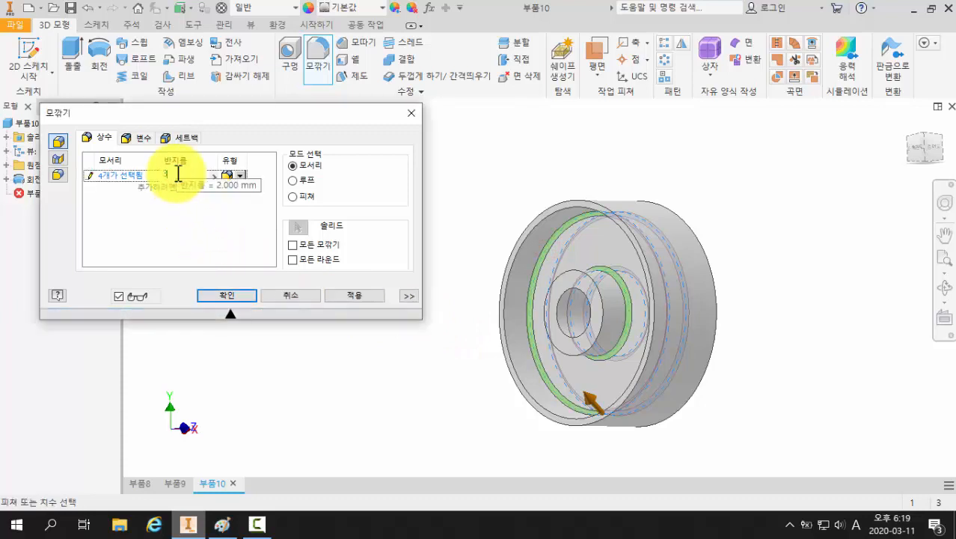
type("3")
left_click(216, 297)
middle_click_drag(419, 361, 267, 342, "shift")
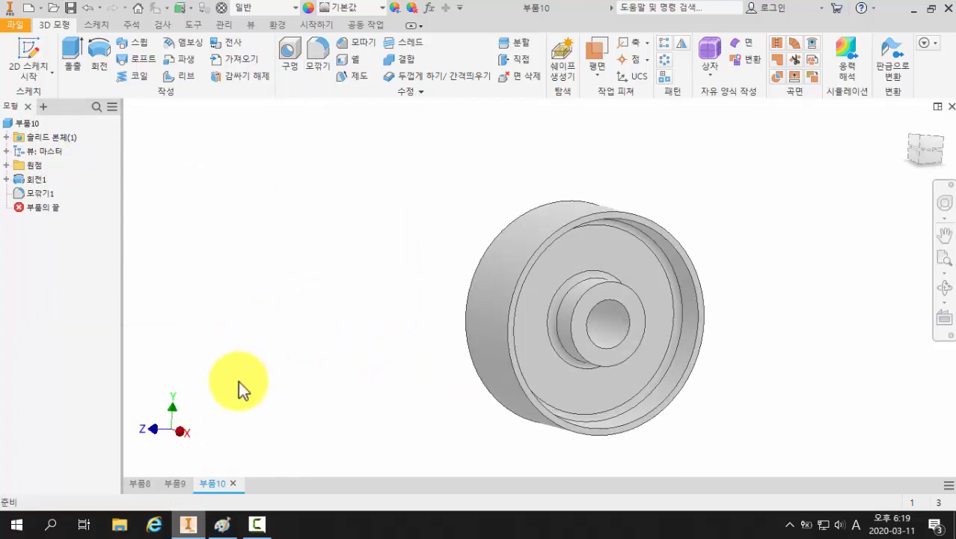
Review the shaft in 부품8 and the flanged bushing in 부품9, and return to the pulley in 부품10
left_click(140, 484)
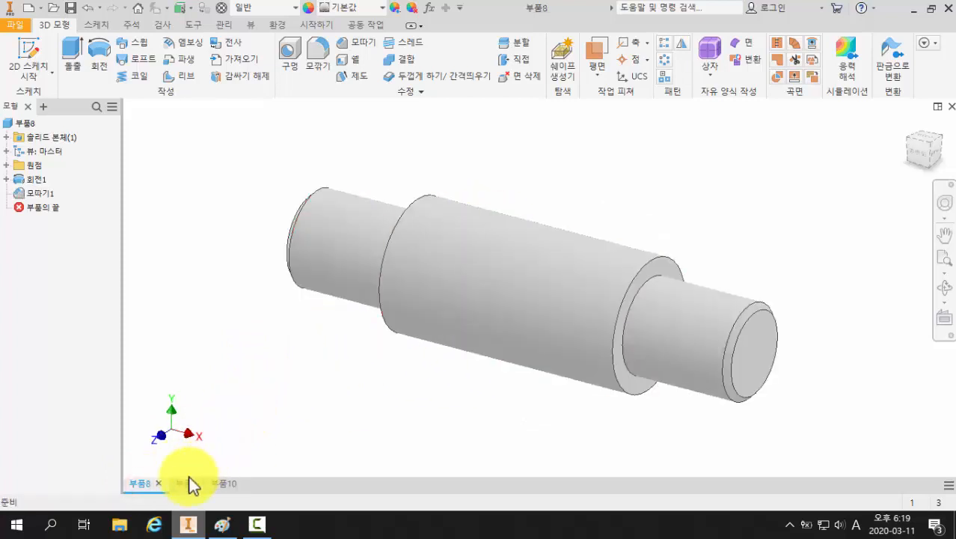
left_click(188, 484)
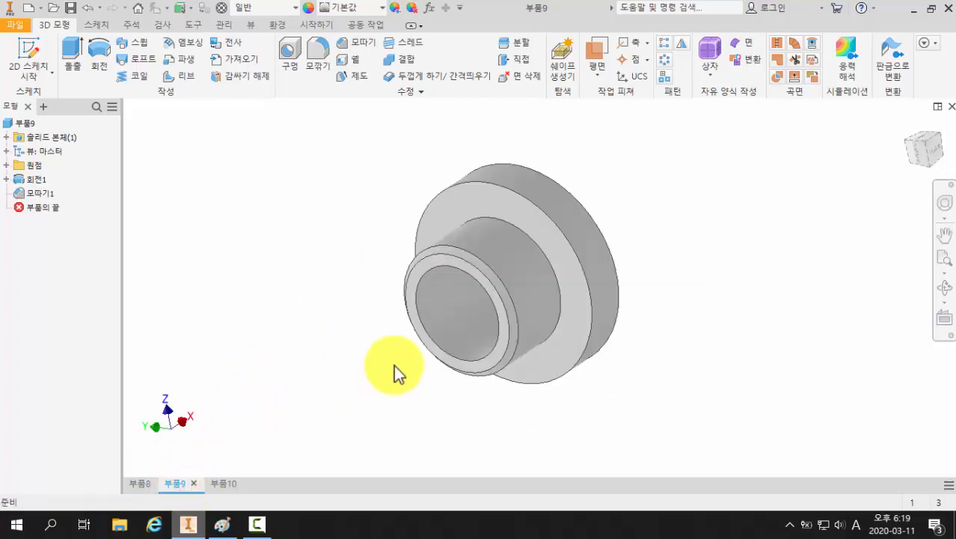
middle_click_drag(455, 345, 387, 346, "shift")
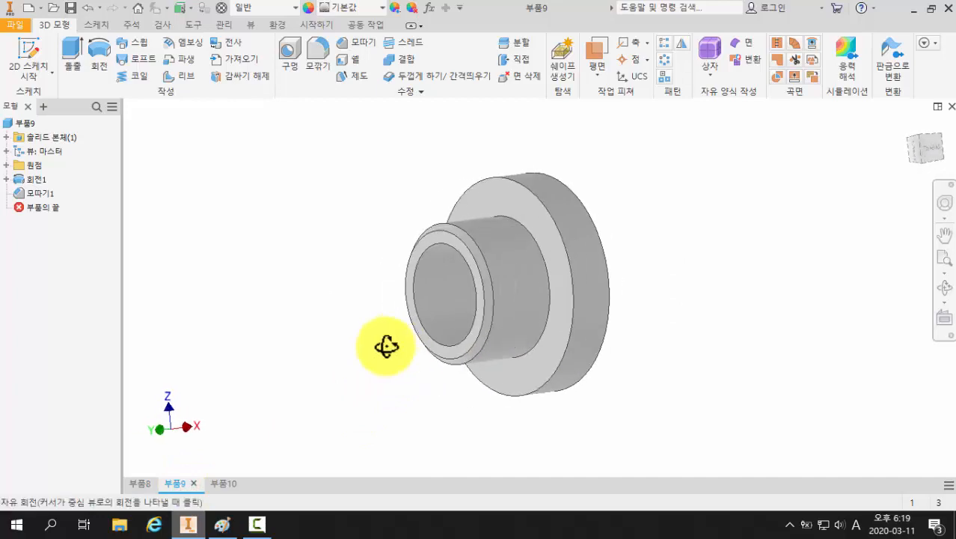
left_click(229, 486)
middle_click_drag(425, 367, 418, 332, "shift")
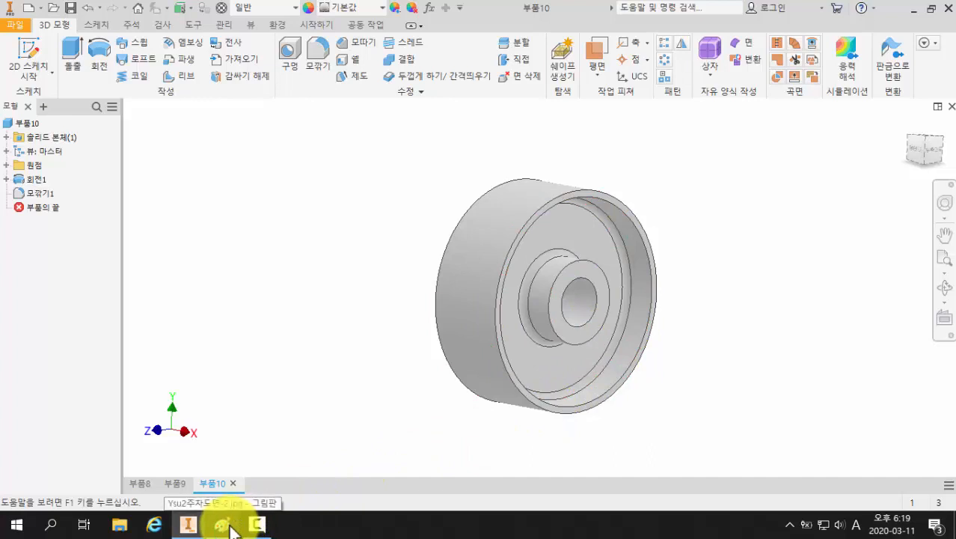
Chamfer the bore edge at both ends of the pulley's hub with a 1 mm distance
left_click(359, 43)
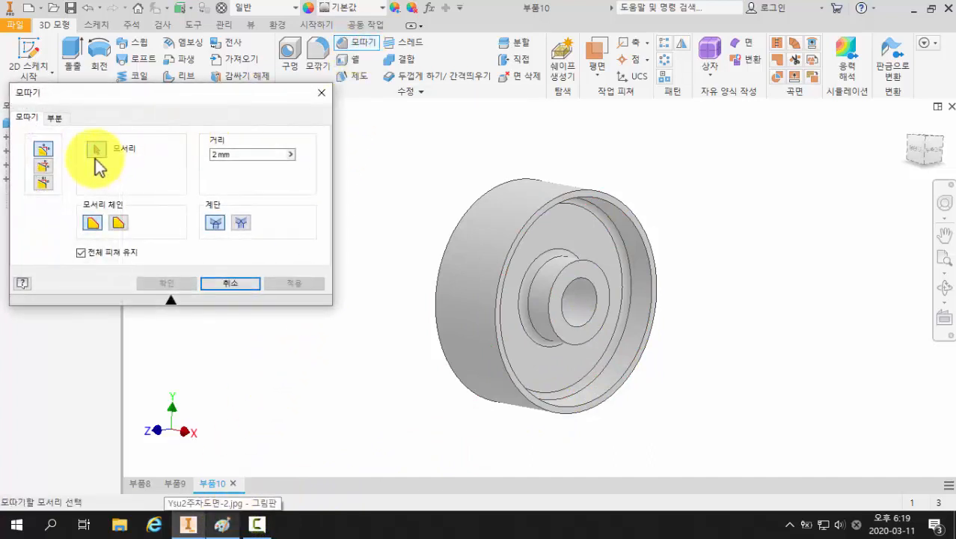
left_click(589, 333)
middle_click_drag(363, 370, 498, 325, "shift")
left_click(495, 316)
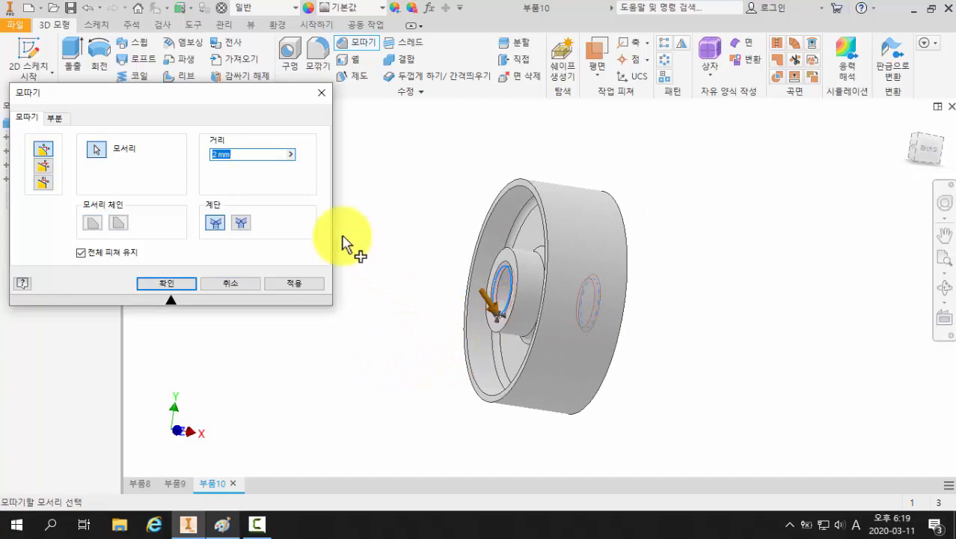
left_click(241, 154)
type("1")
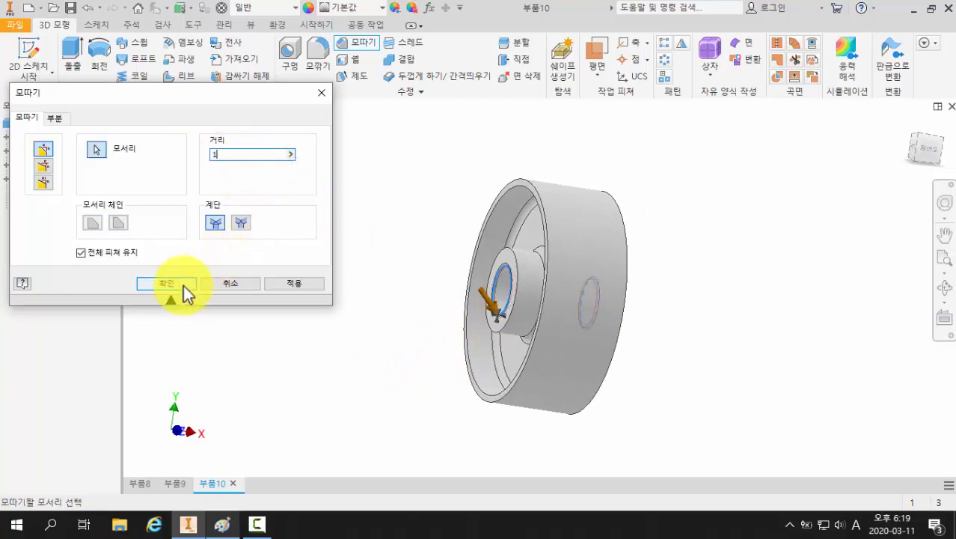
left_click(184, 290)
middle_click_drag(340, 281, 359, 308, "shift")
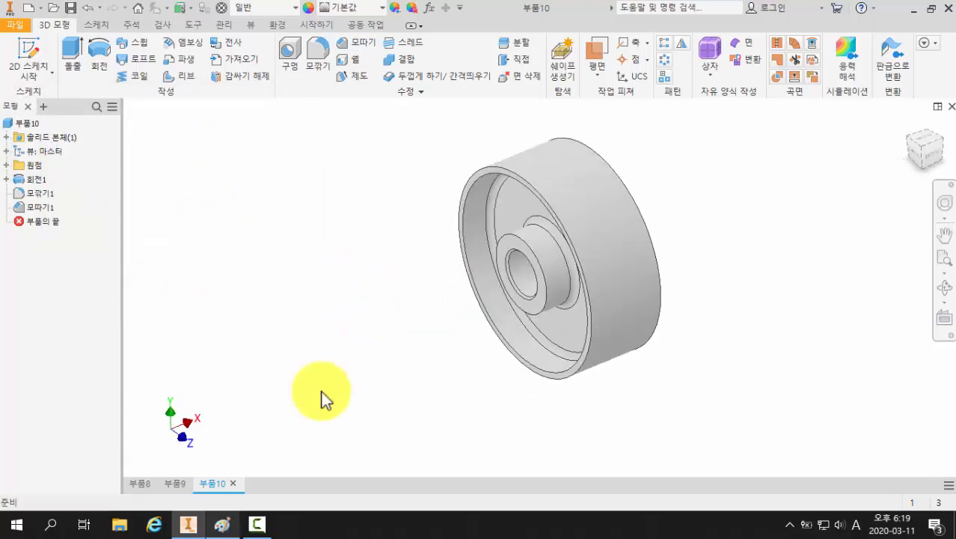
Check the reference drawing in Paint, return to Inventor and inspect the pulley's open side
left_click(222, 526)
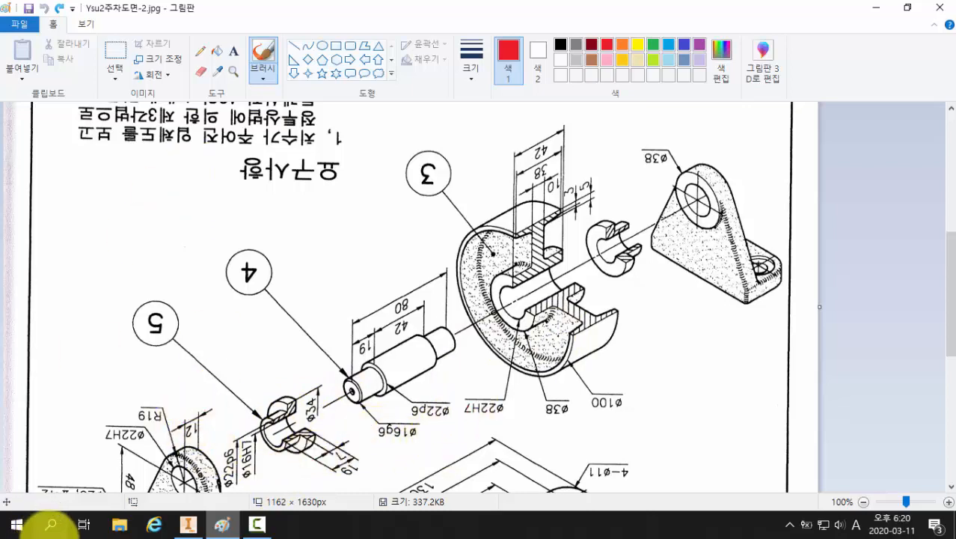
left_click(187, 524)
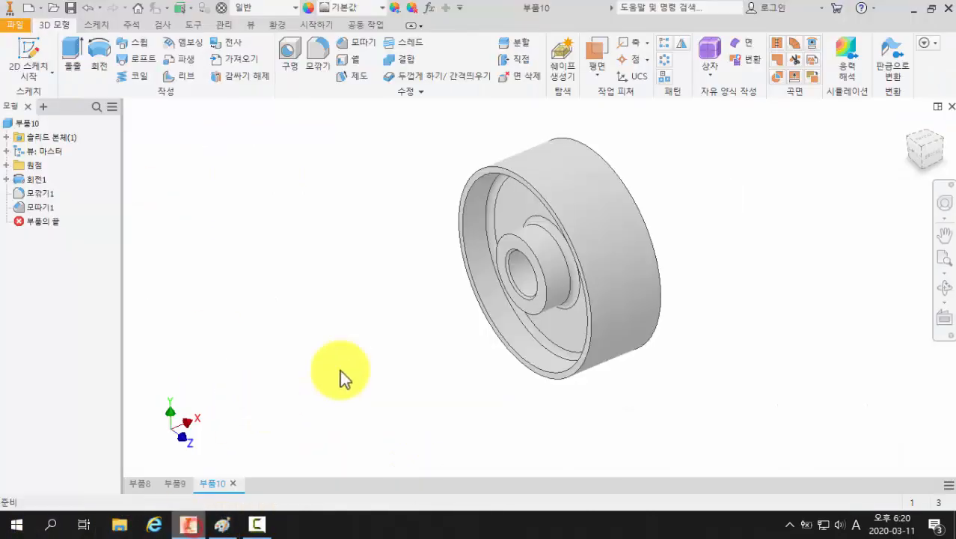
middle_click_drag(458, 335, 477, 322, "shift")
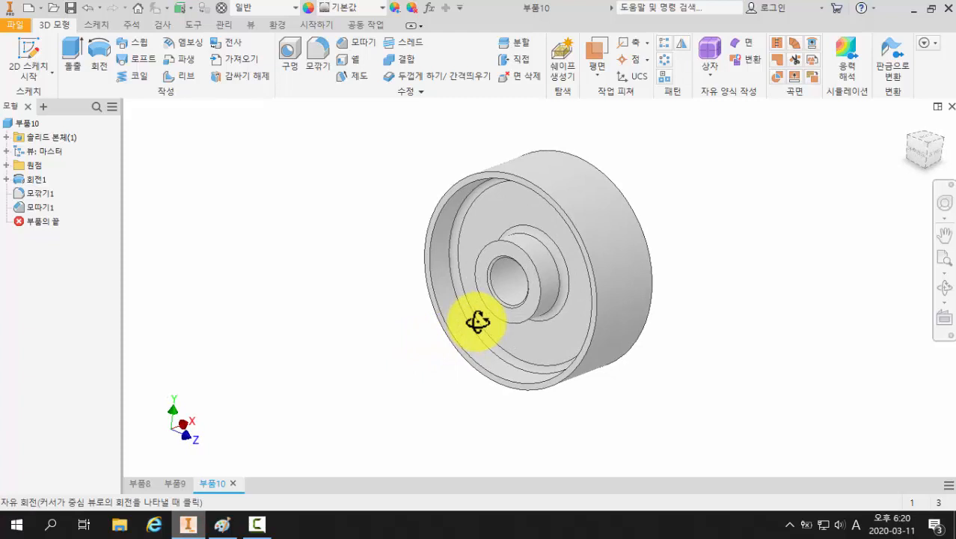